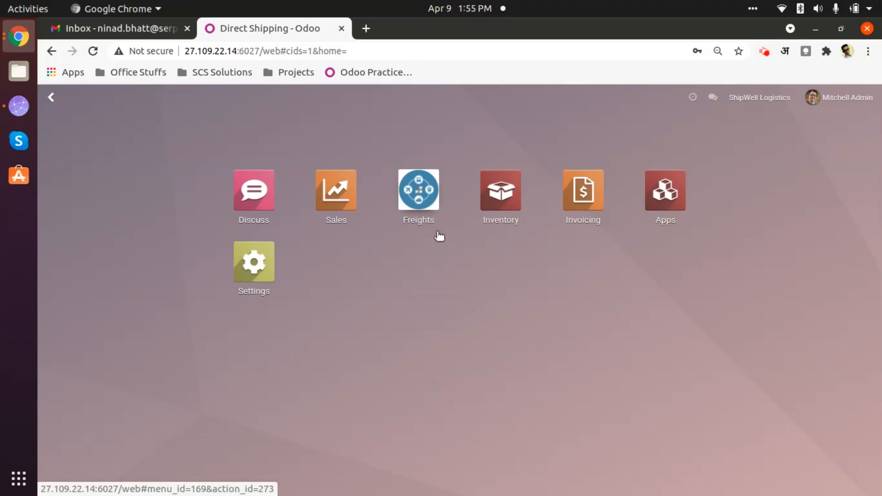
Open the Freights application with its list of direct shipping records
click(428, 201)
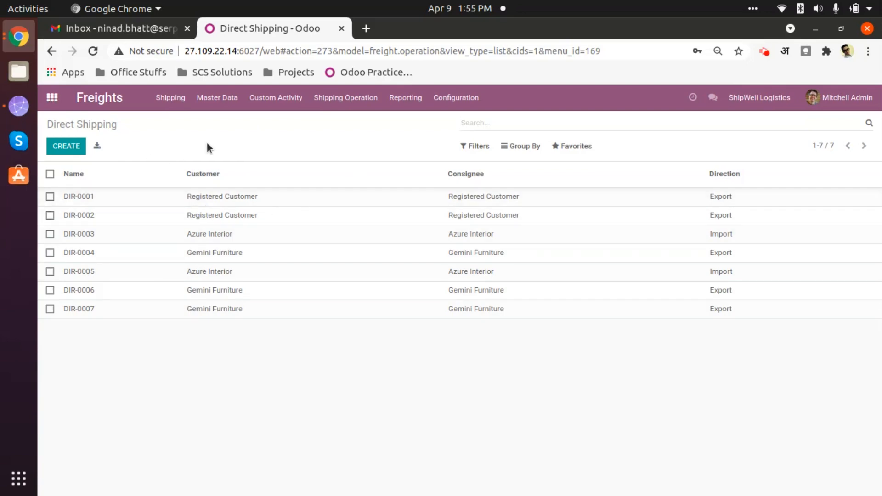
Examine which entries Freights offers for configuration, master data and shipping
click(464, 99)
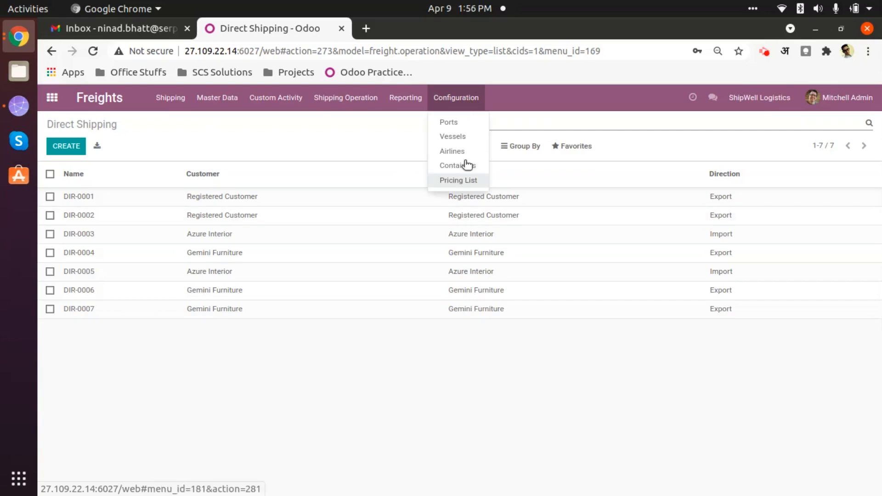
click(186, 138)
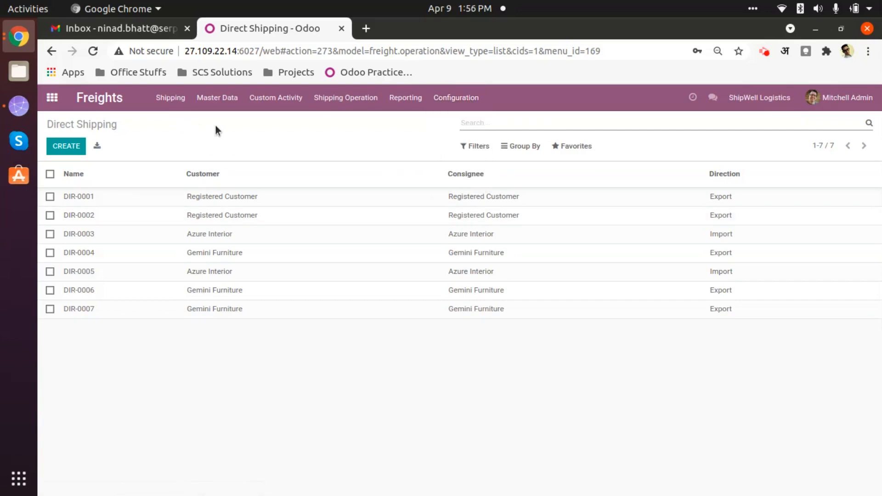
click(223, 99)
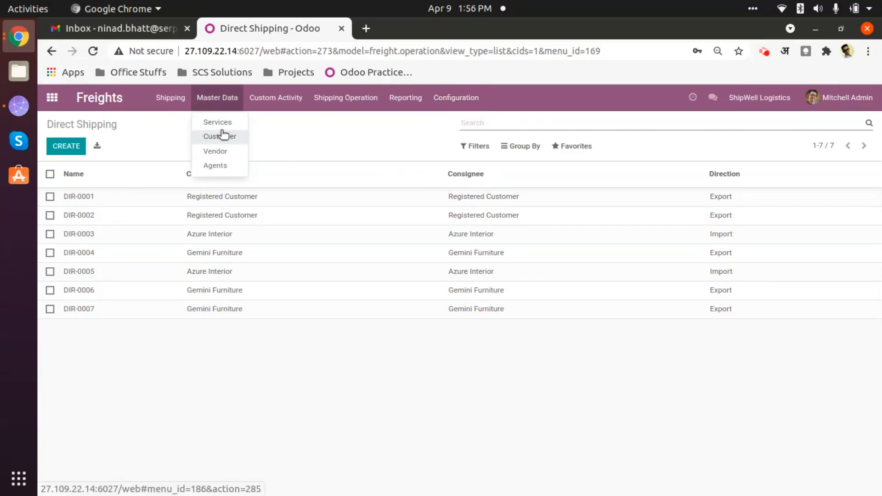
click(272, 146)
click(223, 108)
click(320, 139)
click(469, 110)
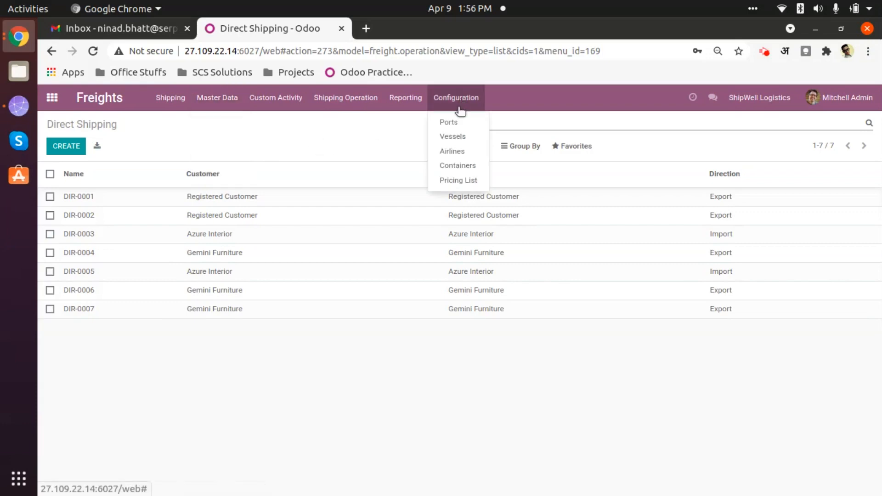
click(256, 145)
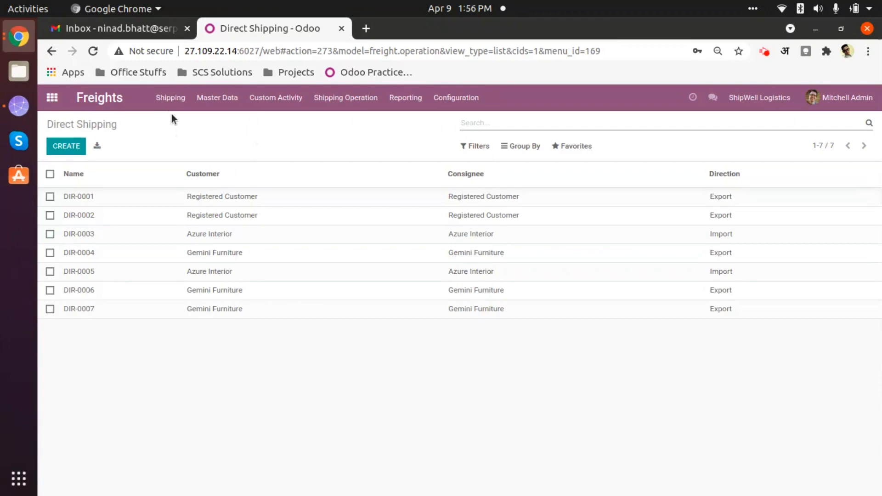
click(171, 98)
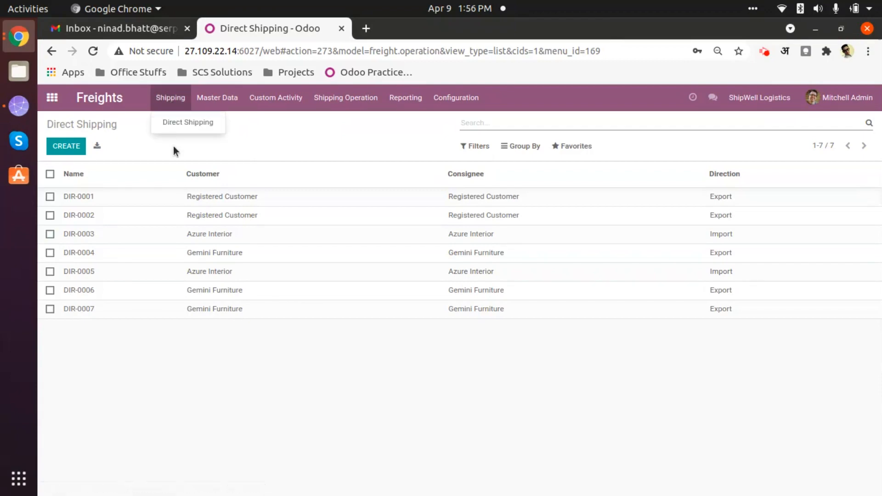
click(254, 142)
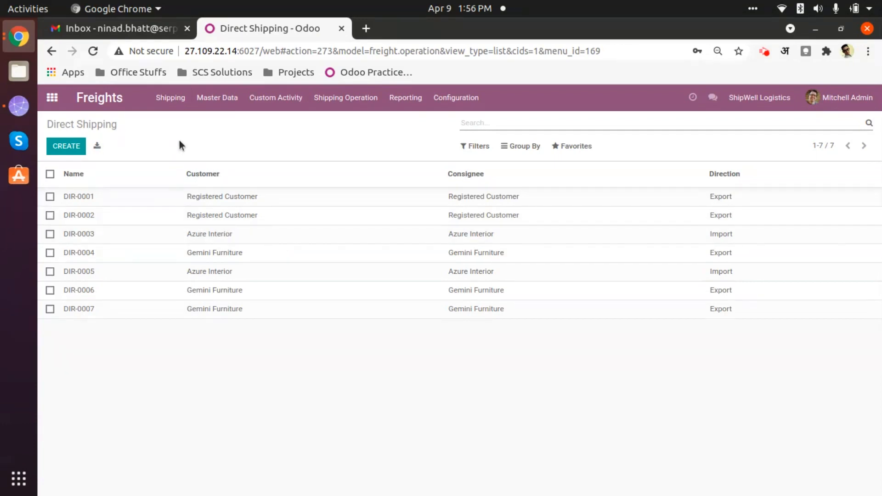
Create a new direct shipping record with direction Export and Gemini Furniture as the customer
click(76, 147)
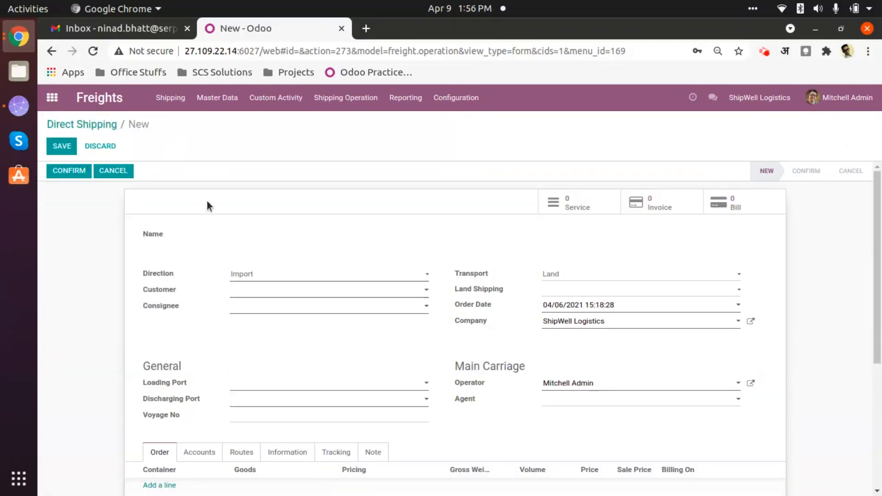
scroll(336, 348, down, 1)
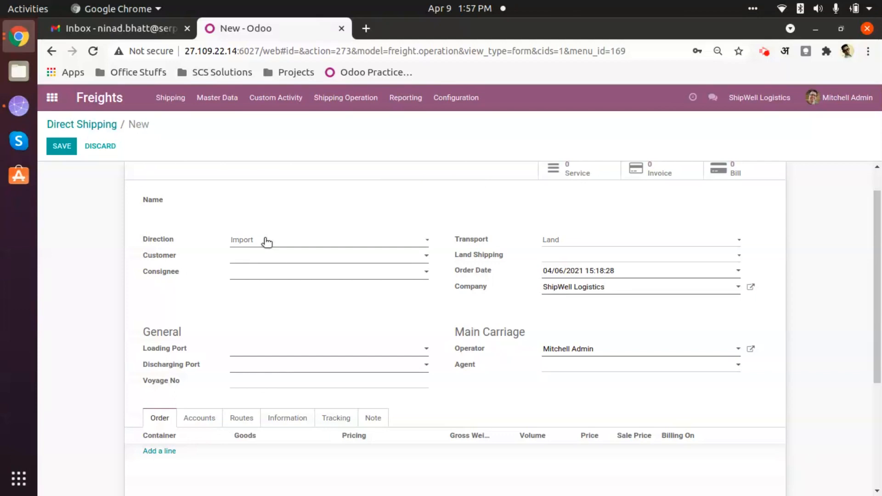
scroll(301, 304, up, 1)
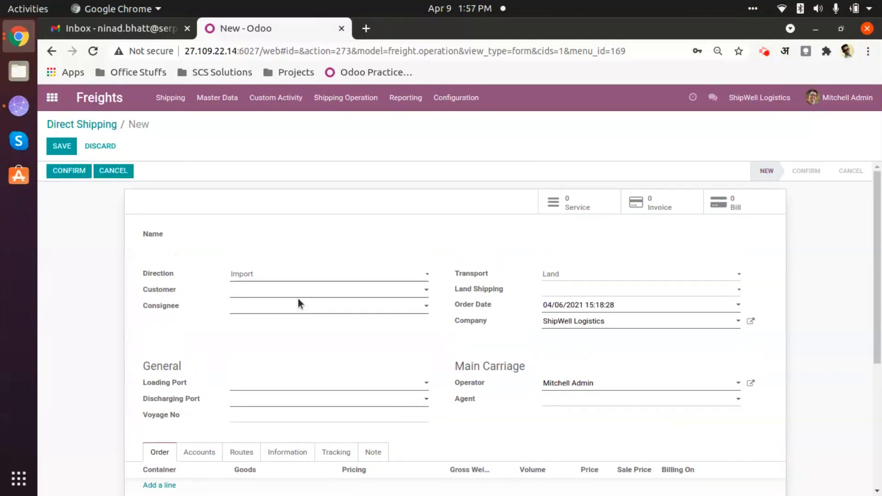
click(269, 276)
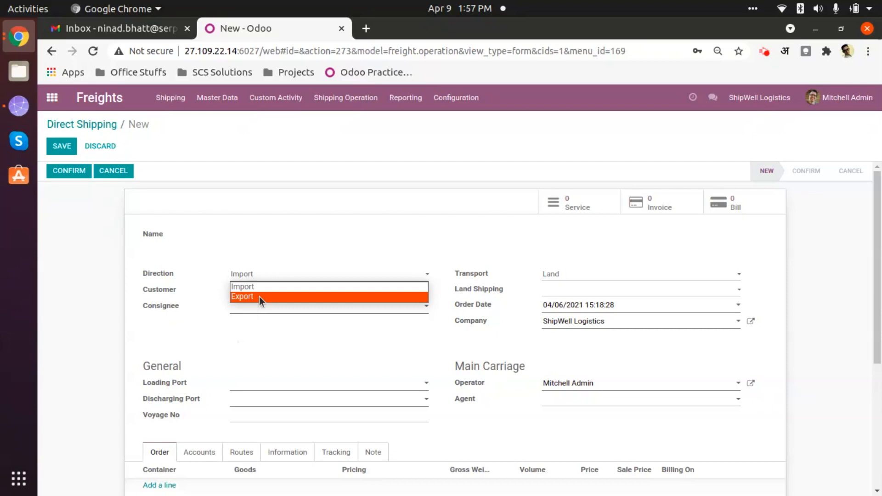
click(259, 297)
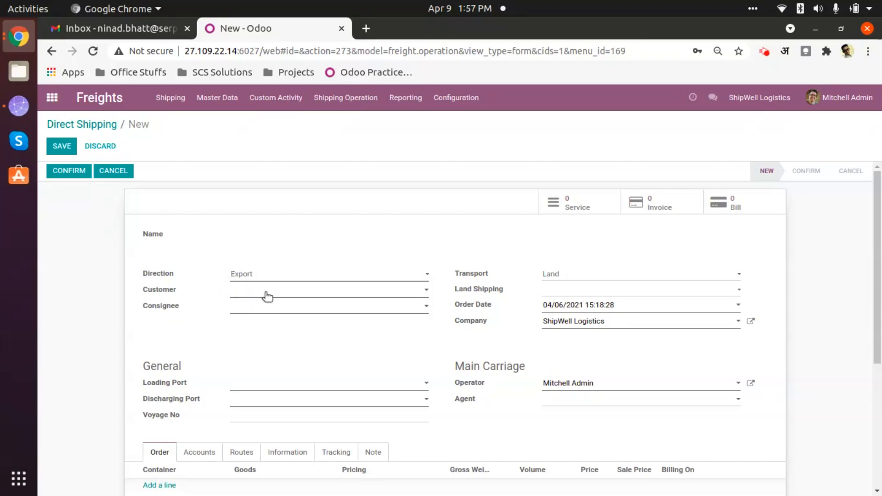
click(266, 295)
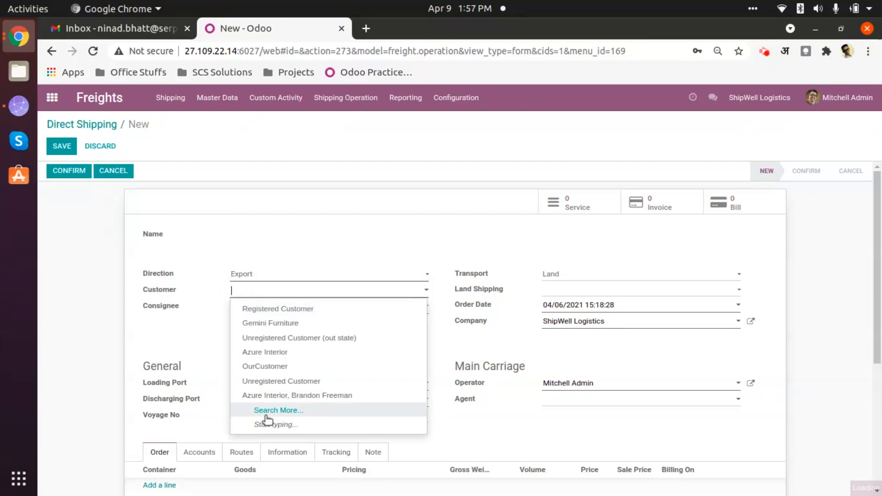
click(299, 325)
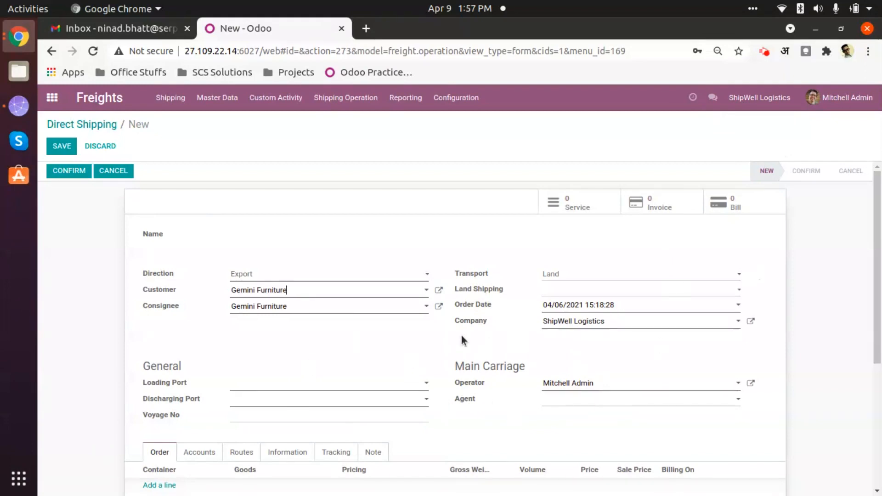
Review the available transport modes and select Land for the new shipment
click(586, 274)
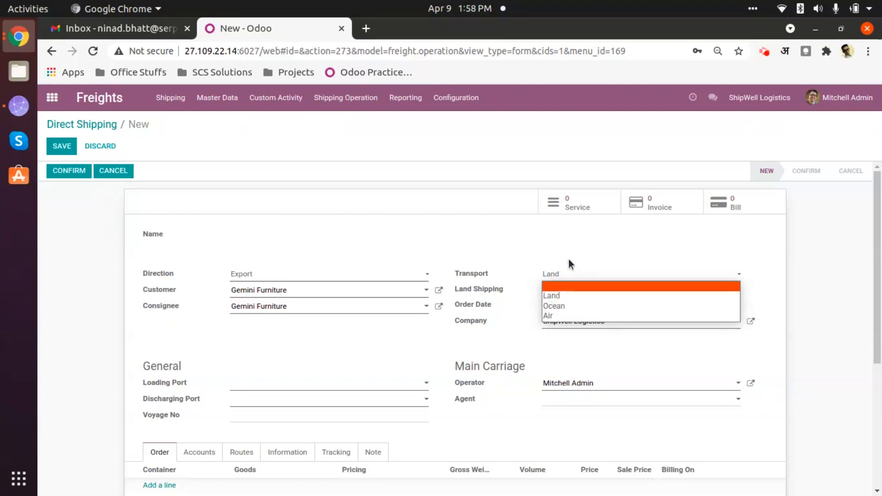
click(584, 238)
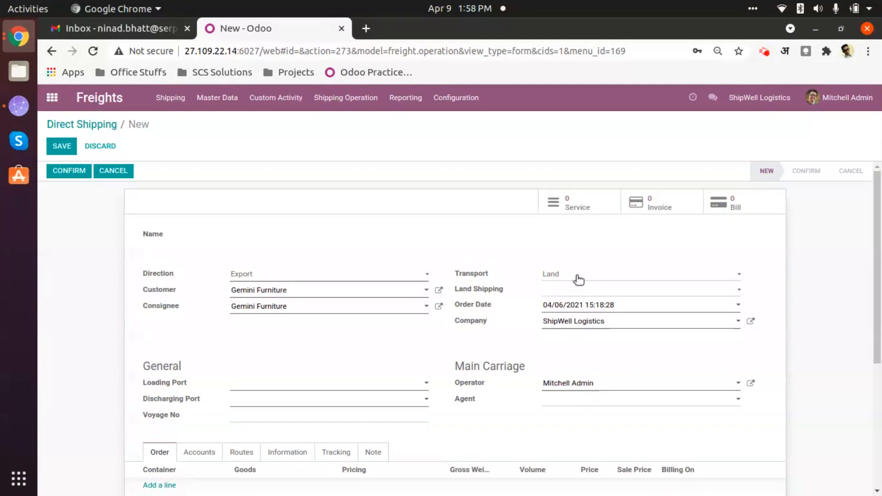
click(579, 278)
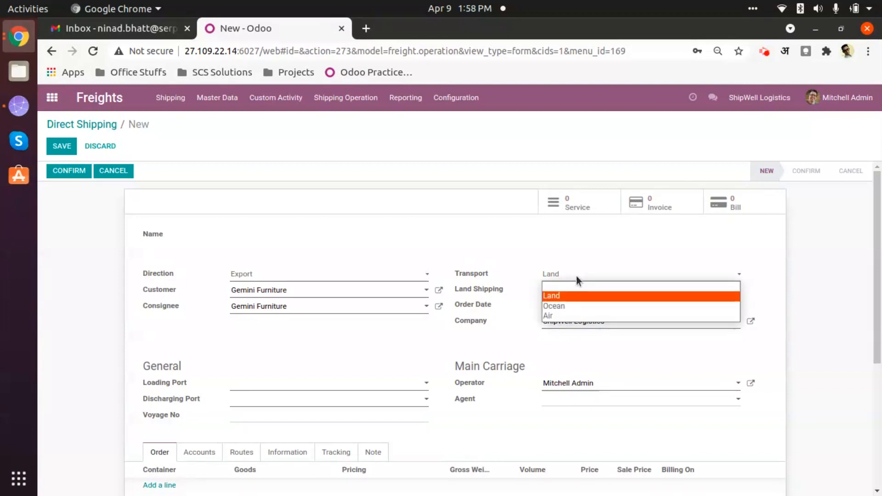
click(563, 296)
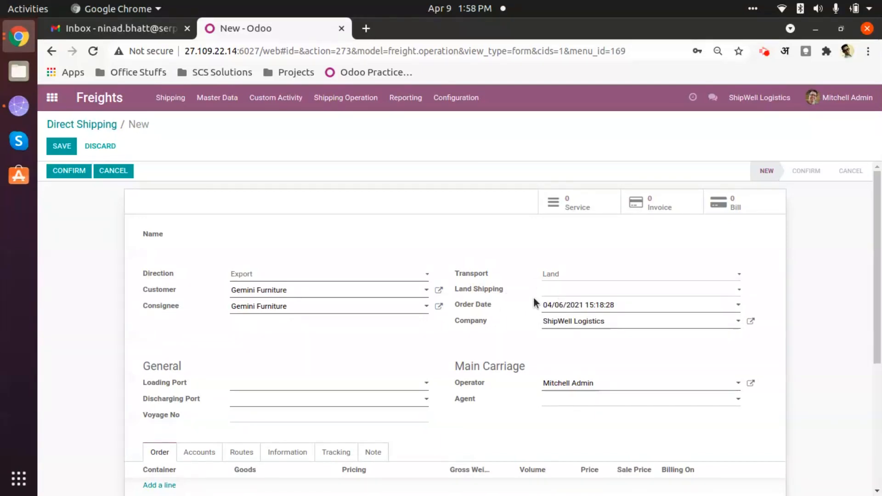
Try Ocean and Air as transport modes, checking the ocean shipping options, and return the transport to Land
click(567, 278)
click(567, 306)
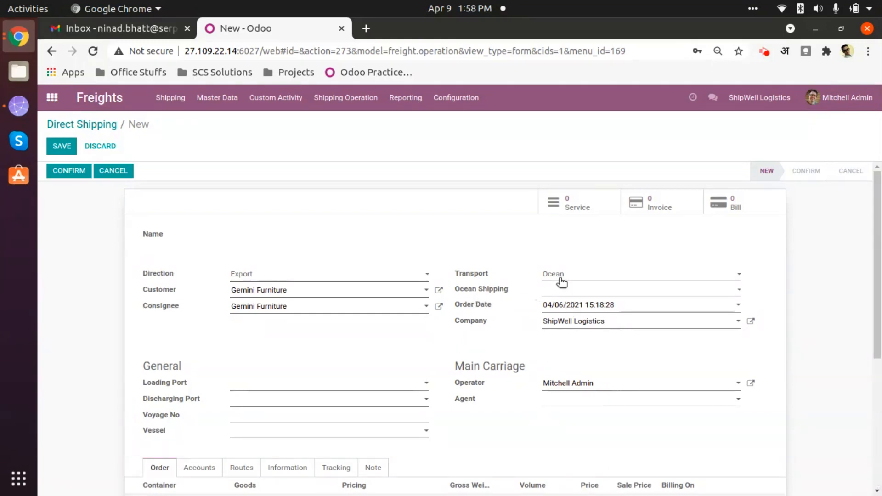
click(591, 291)
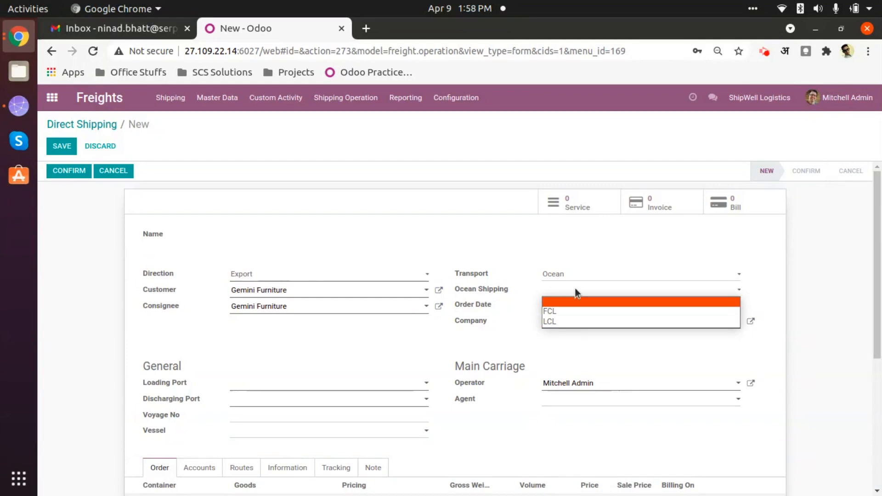
click(581, 274)
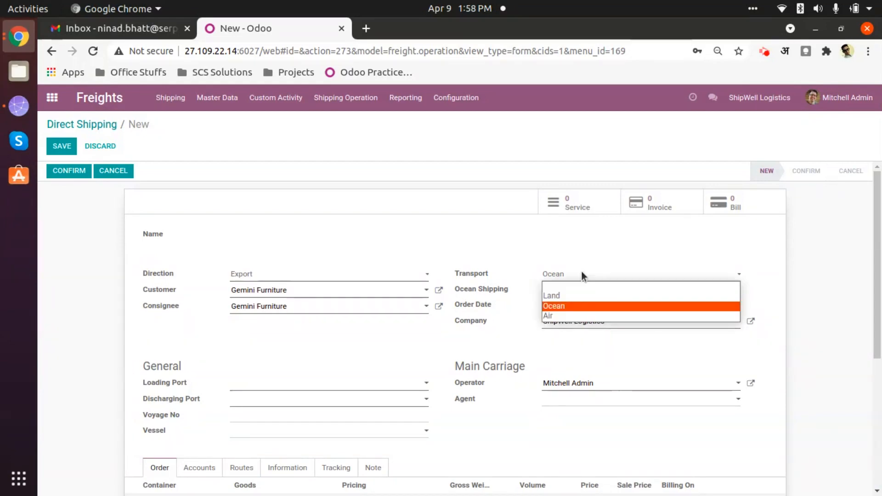
click(569, 316)
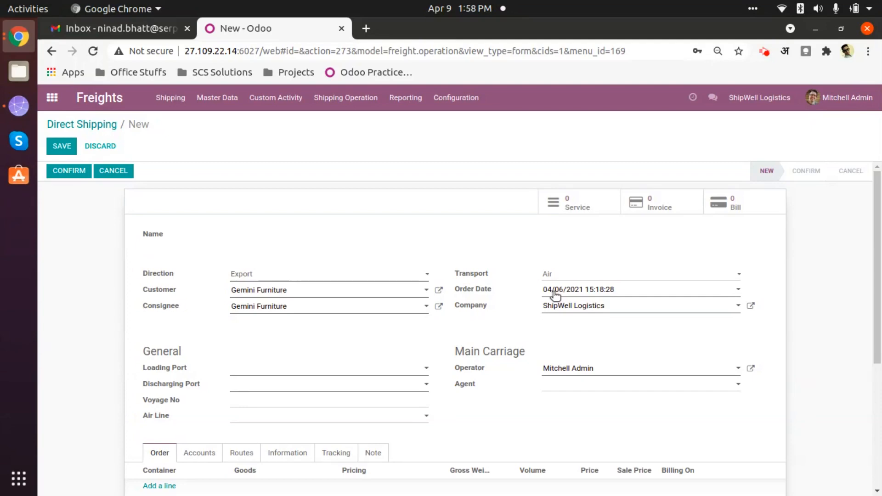
click(571, 275)
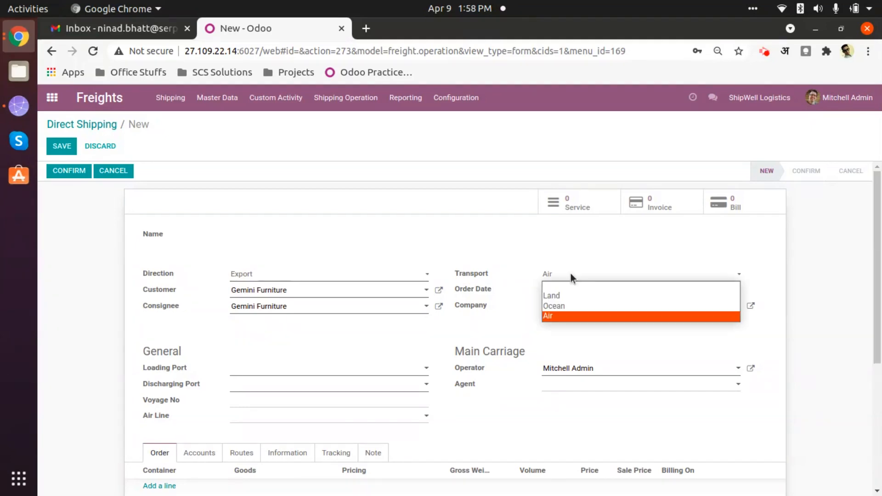
click(558, 297)
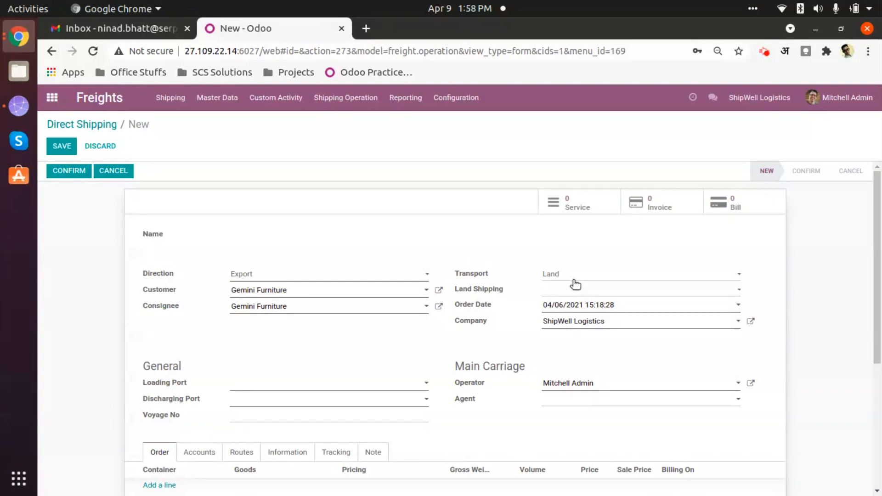
Review the land shipping options and set Land Shipping to LTL
click(573, 291)
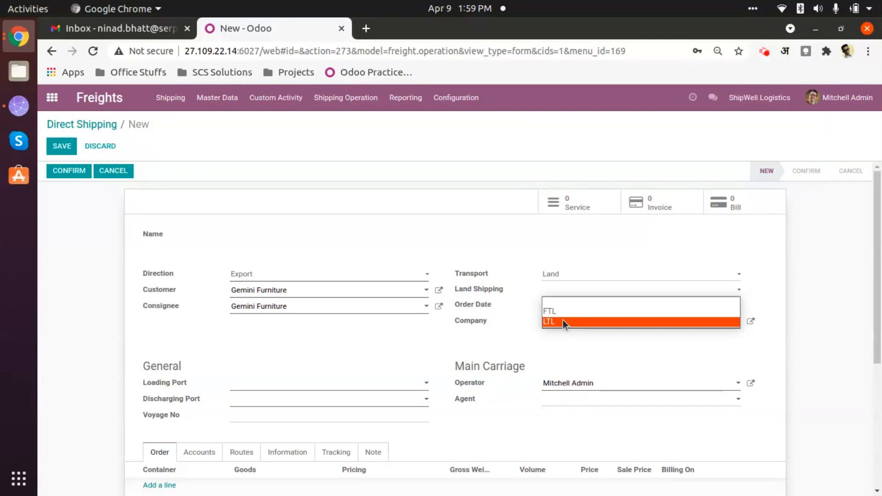
click(607, 256)
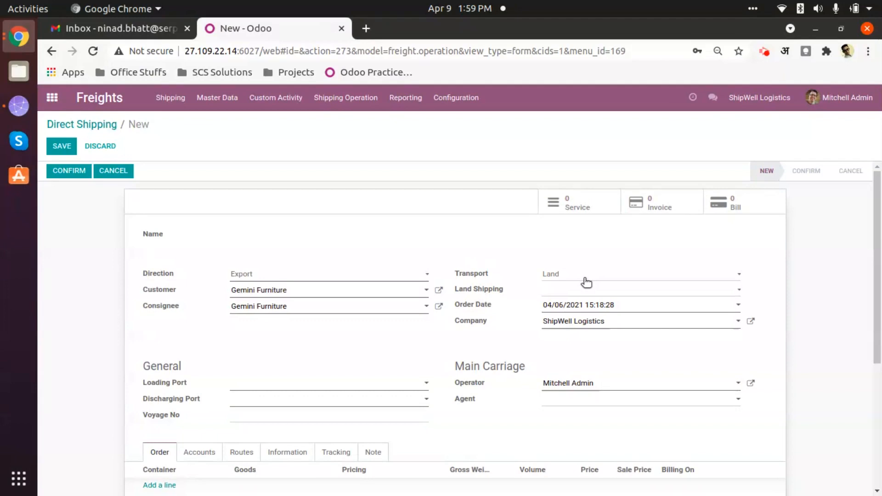
click(582, 289)
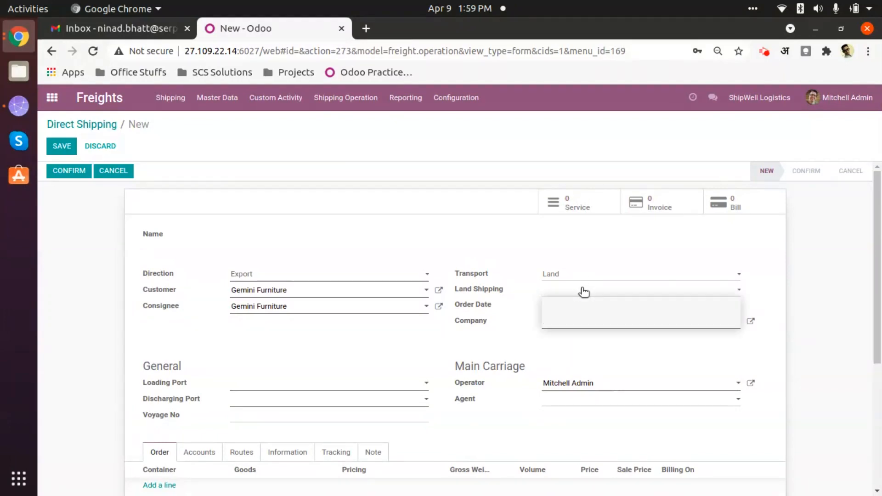
click(575, 320)
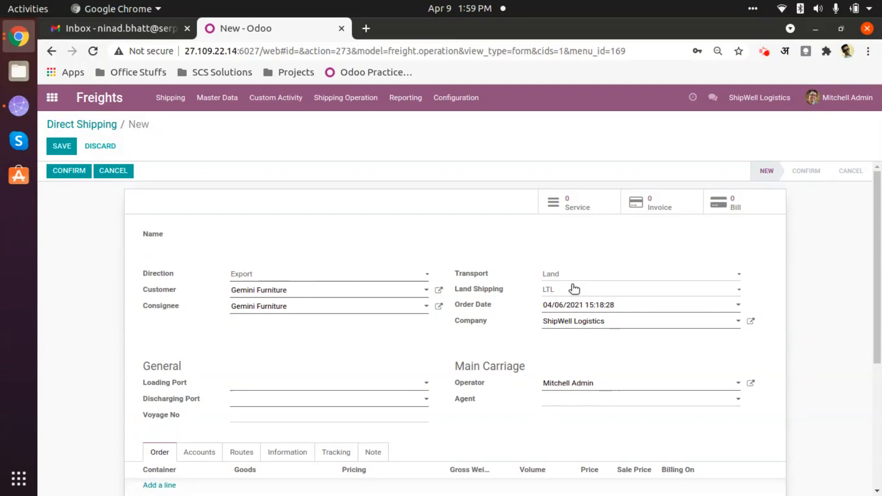
Switch the transport to Ocean and check the ocean shipping choices without selecting one
click(582, 279)
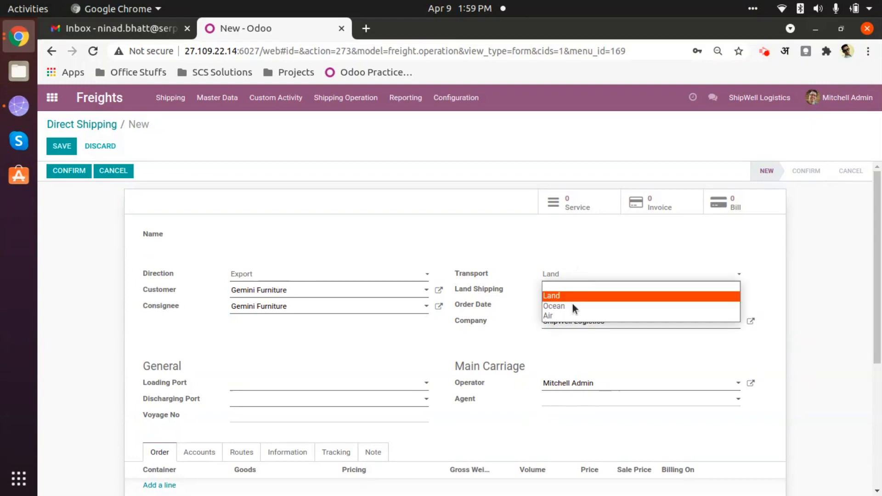
click(567, 308)
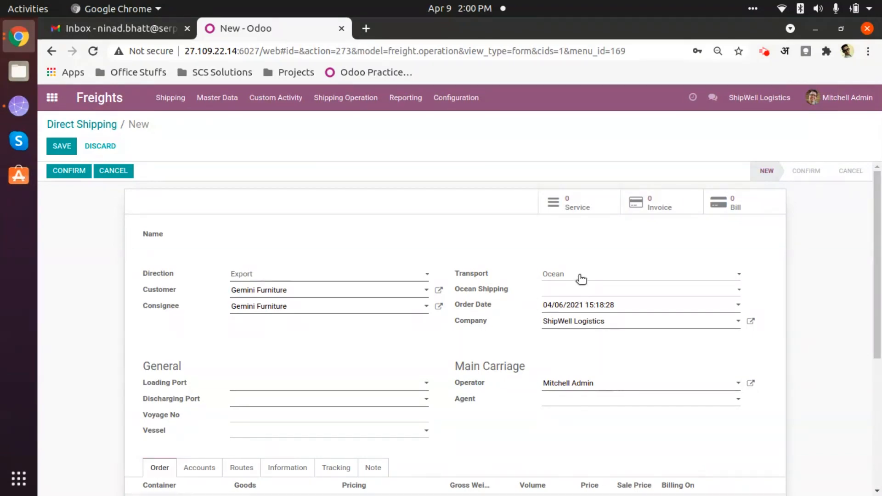
click(591, 289)
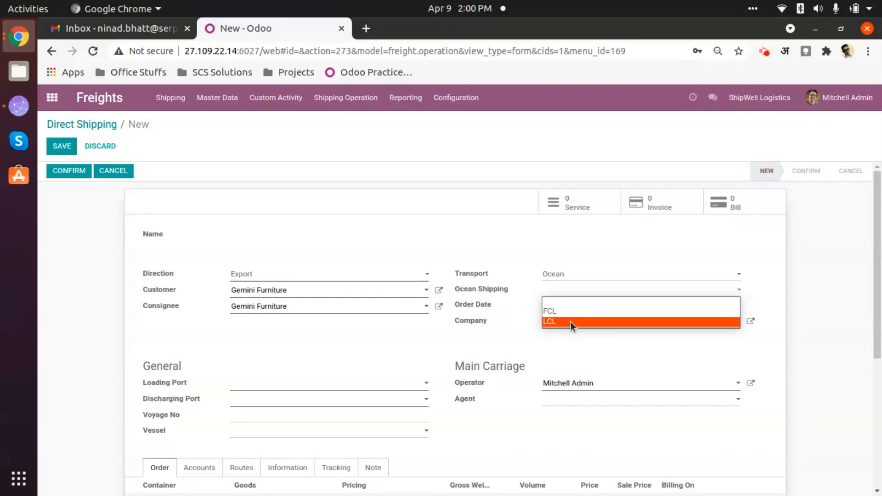
click(613, 244)
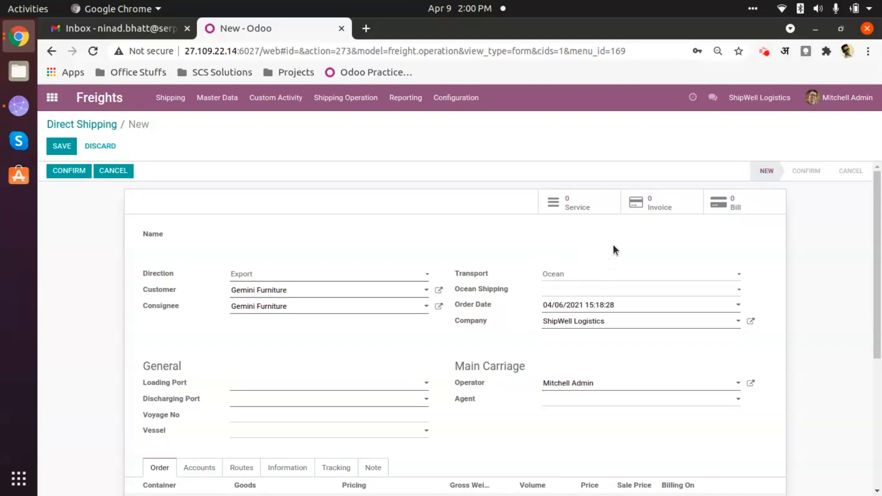
Switch the transport to Air and check the airline choices without selecting one
click(572, 279)
click(565, 317)
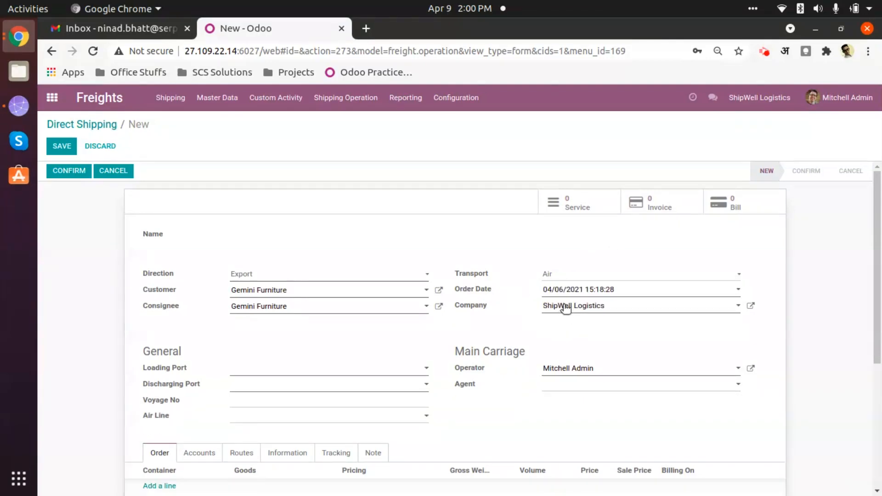
click(562, 277)
click(566, 273)
click(253, 420)
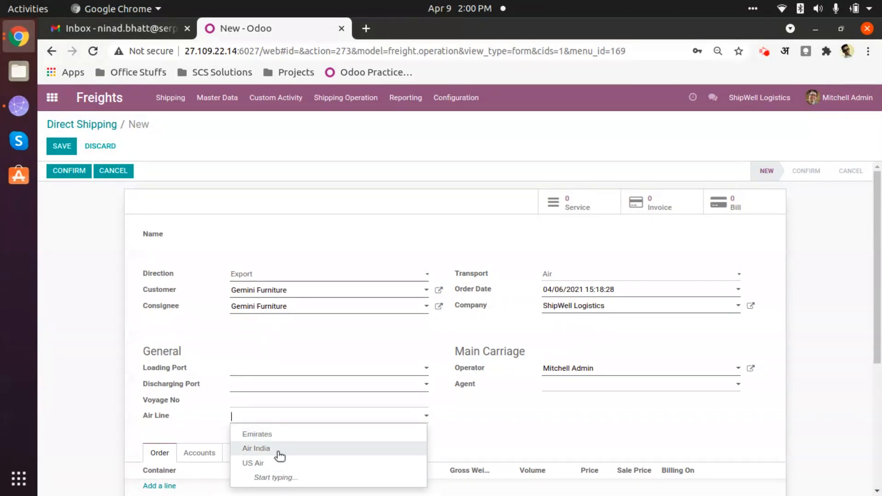
click(375, 334)
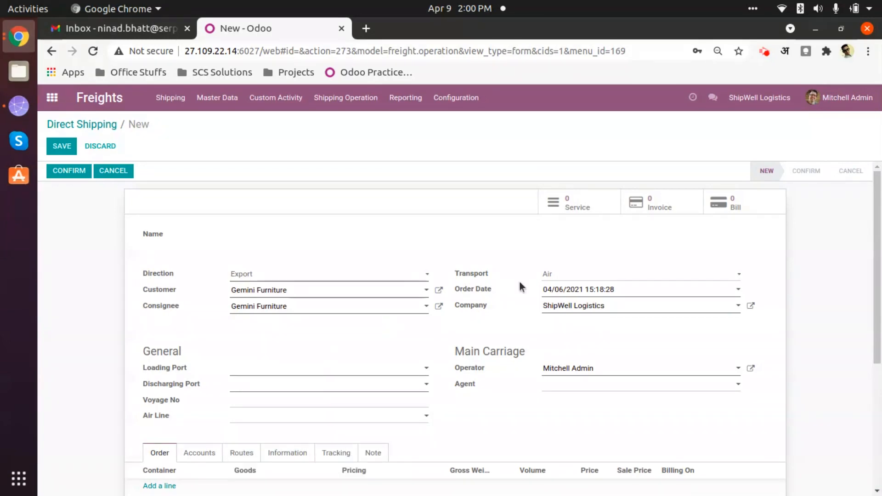
Set the shipment's transport to Ocean and its ocean shipping type to FCL
click(593, 276)
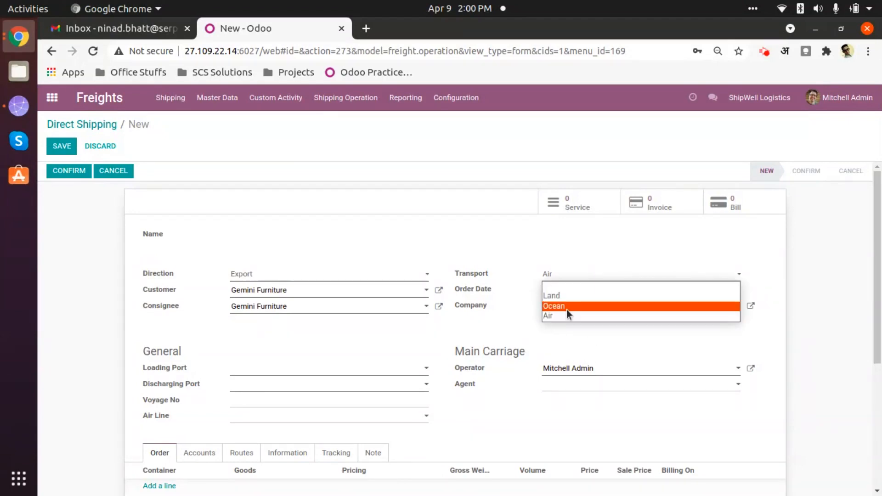
click(583, 307)
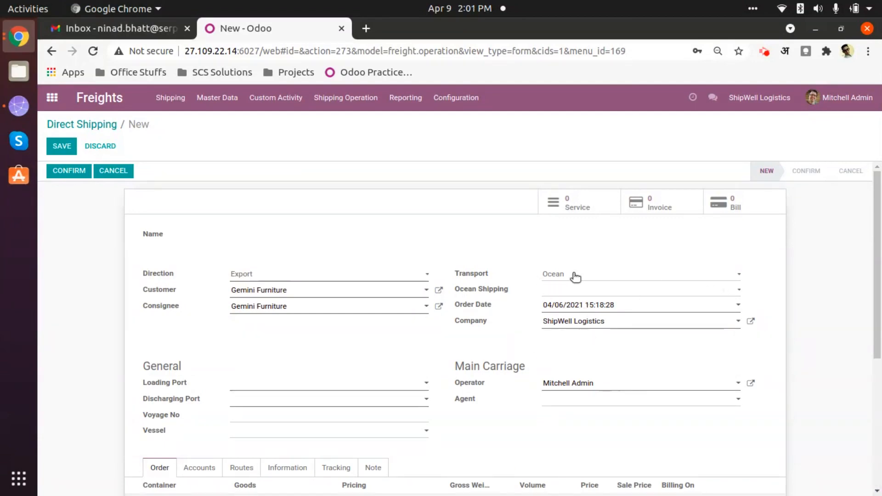
click(580, 292)
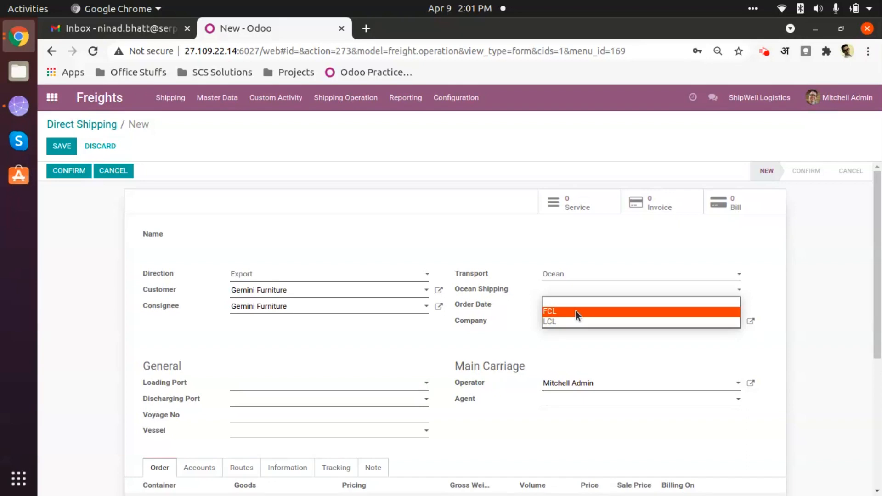
click(575, 311)
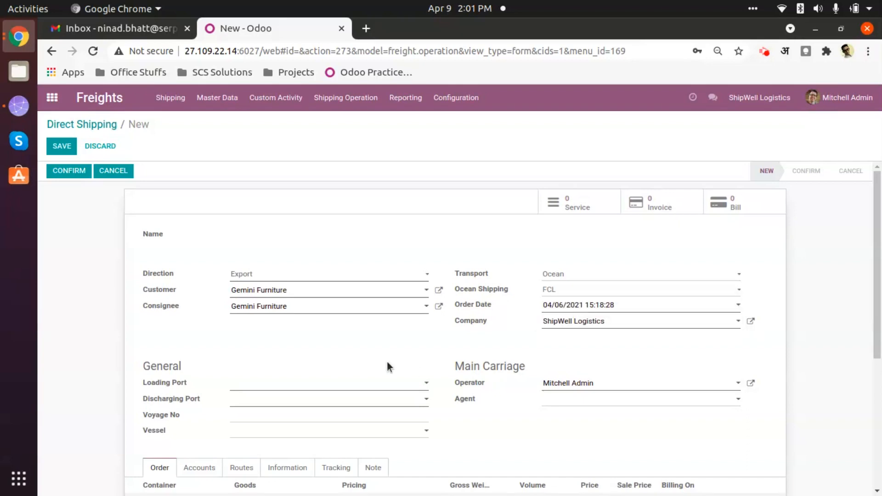
Review the company choices for the shipment and select ShipWell Logistics
scroll(568, 286, down, 1)
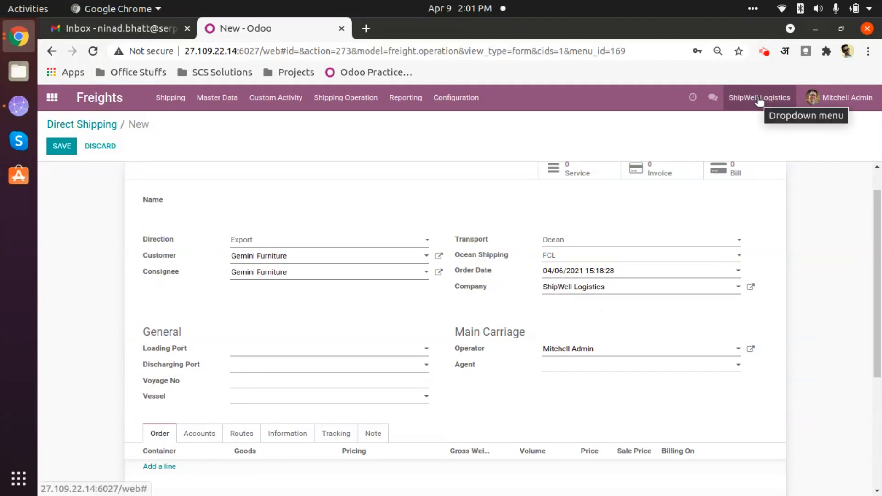
click(634, 293)
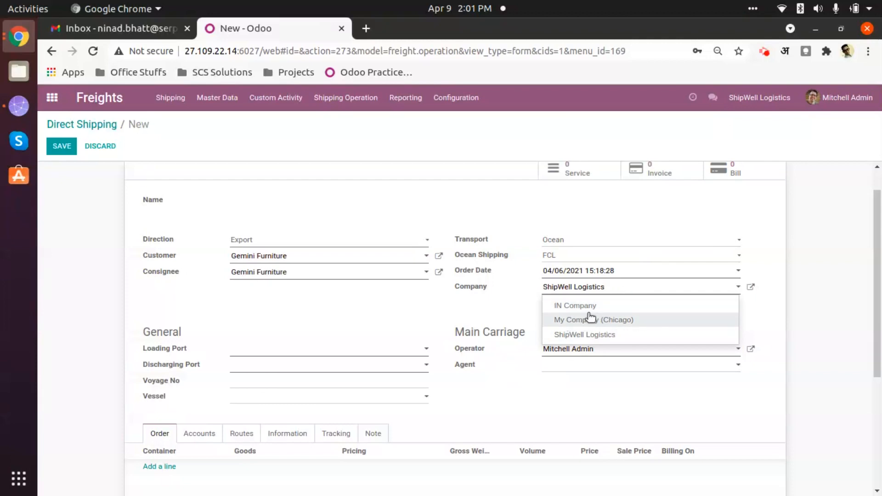
click(601, 336)
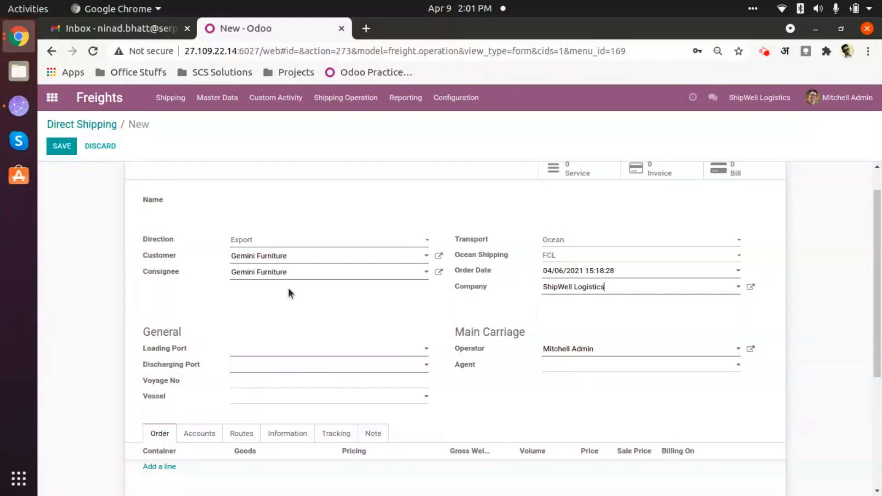
Check the loading port choices and the module's configuration options without selecting any
click(264, 351)
click(211, 377)
click(252, 353)
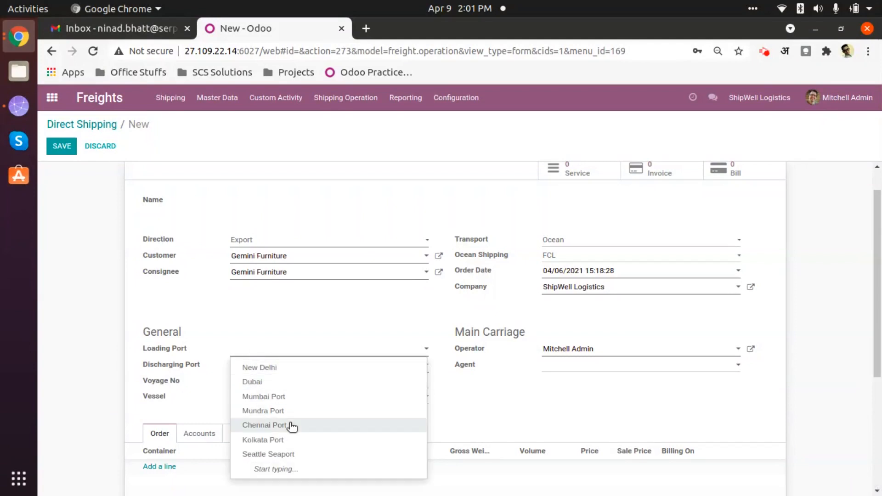
click(295, 312)
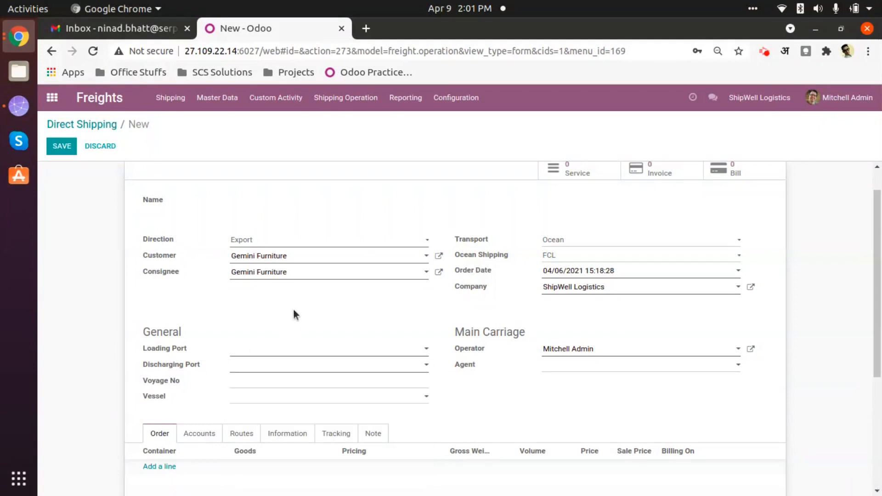
click(448, 97)
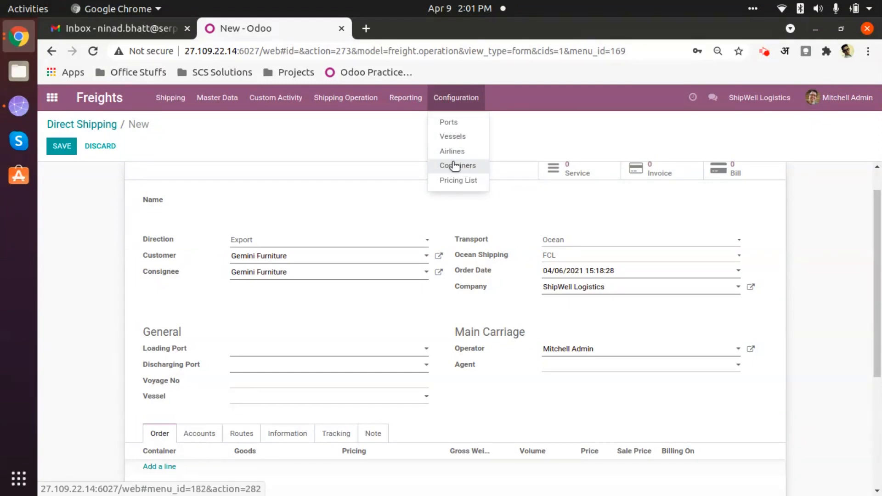
click(354, 205)
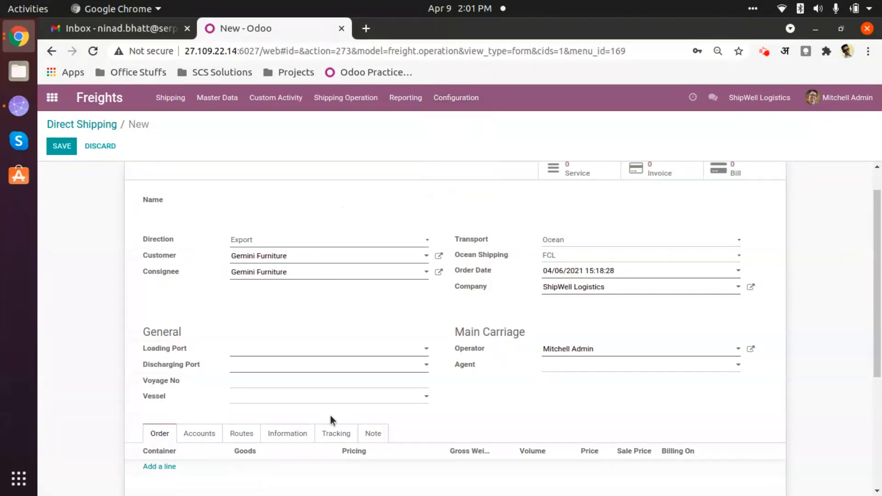
Set the loading port to Mumbai Port and the discharging port to Seattle Seaport
click(252, 354)
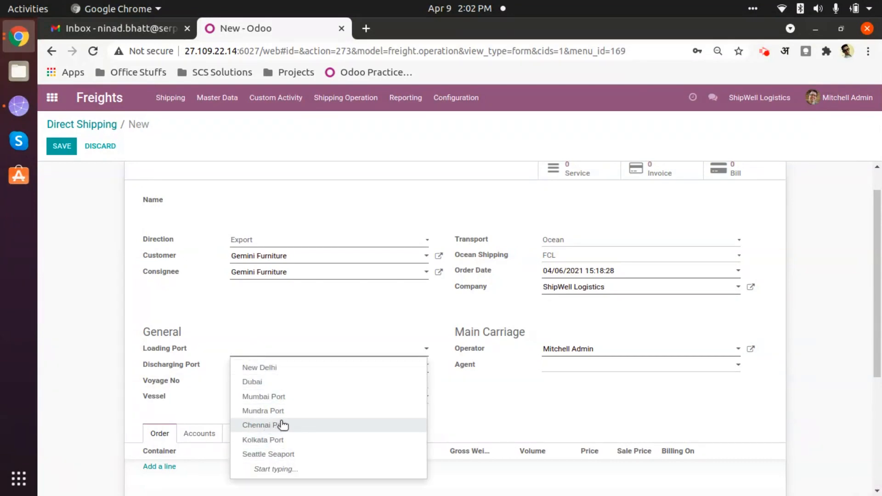
click(293, 397)
click(280, 366)
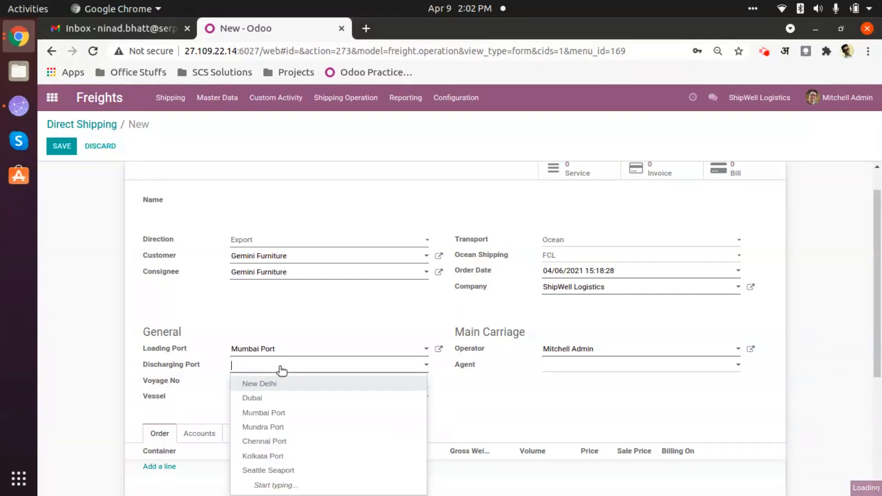
click(317, 472)
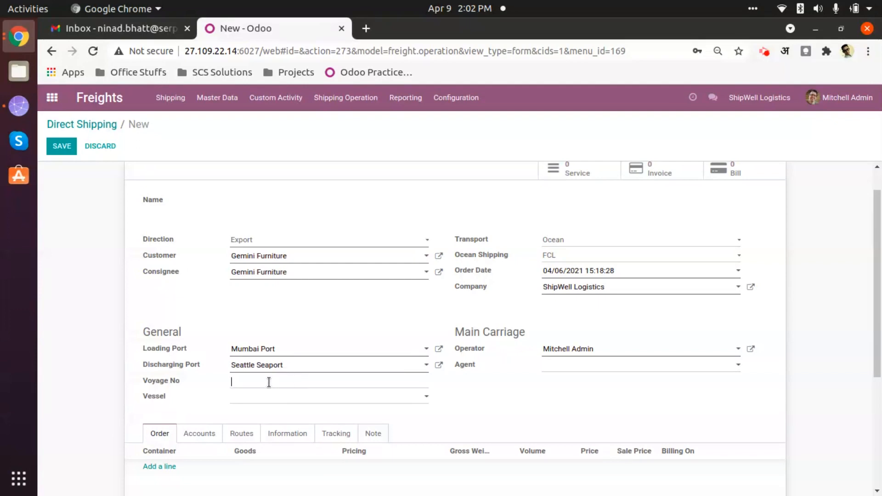
Review the vessel choices and the configuration options, and set the vessel to Cargo Voyager
click(269, 399)
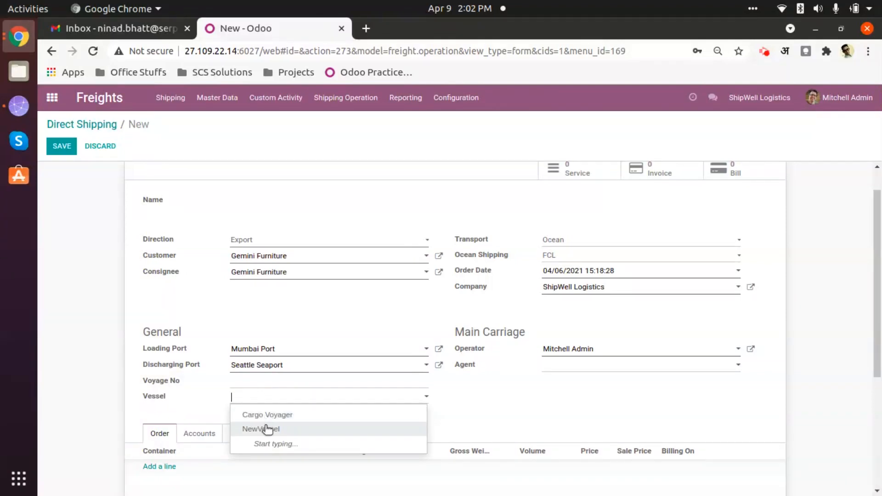
click(456, 98)
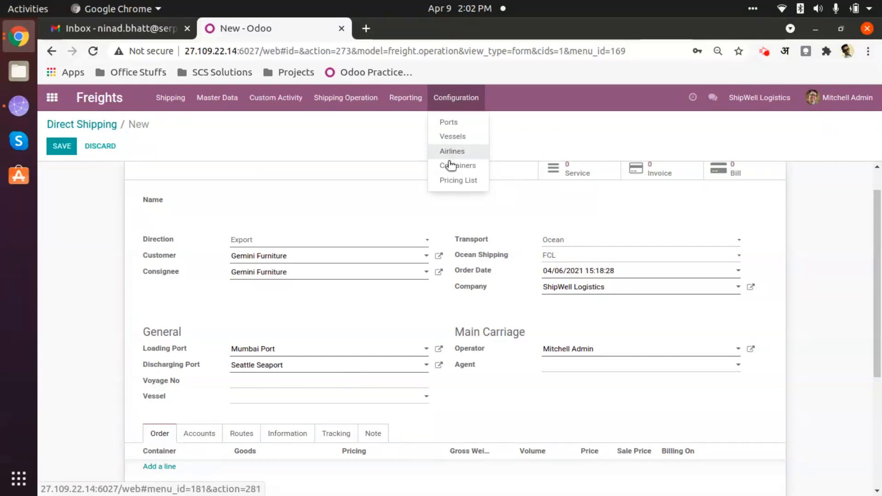
click(347, 208)
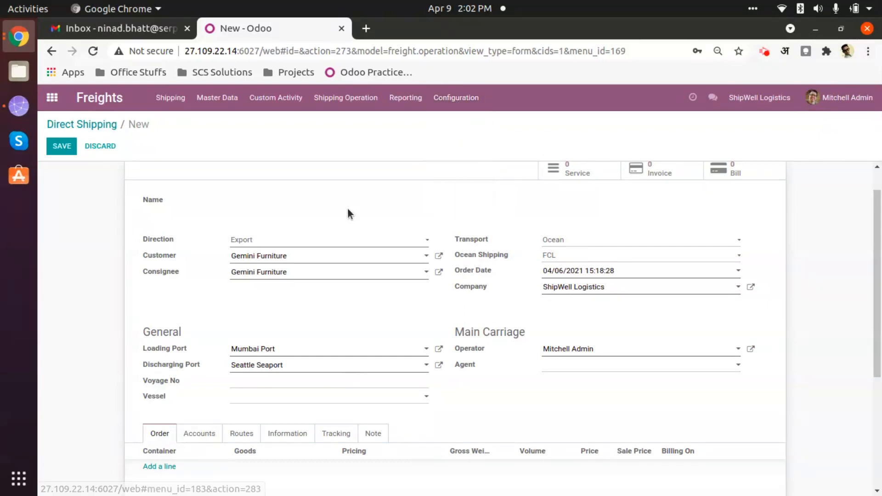
click(297, 398)
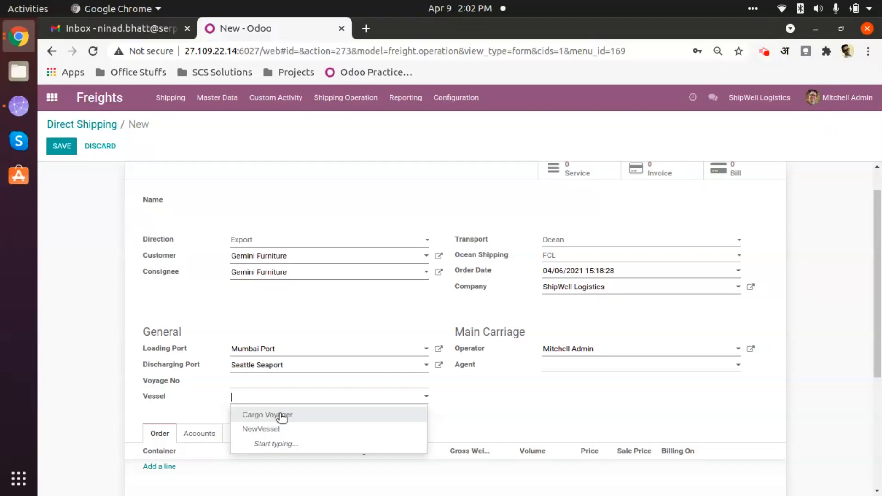
click(280, 415)
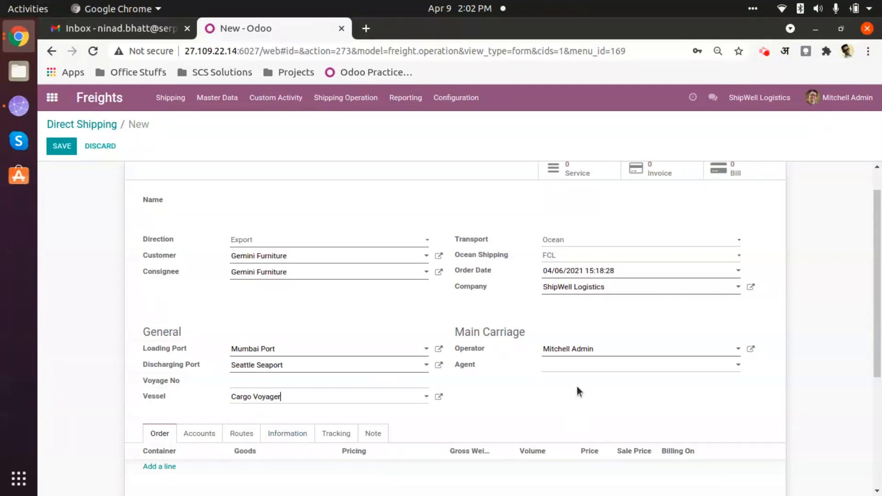
Review the agent choices and the master data options, and set the main carriage agent to Global Couriers
click(583, 366)
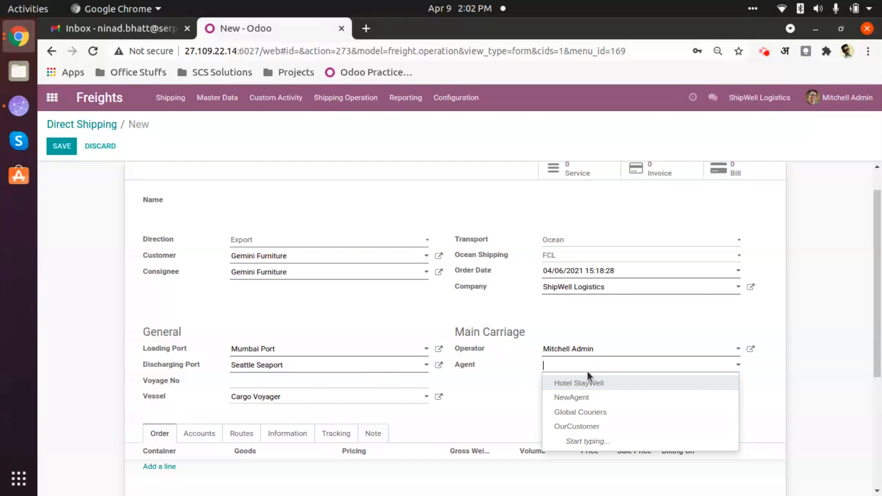
click(489, 403)
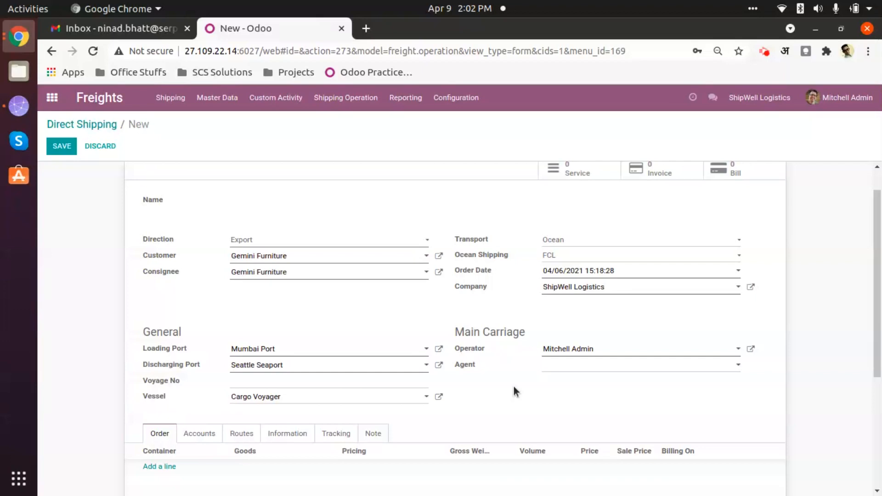
click(571, 368)
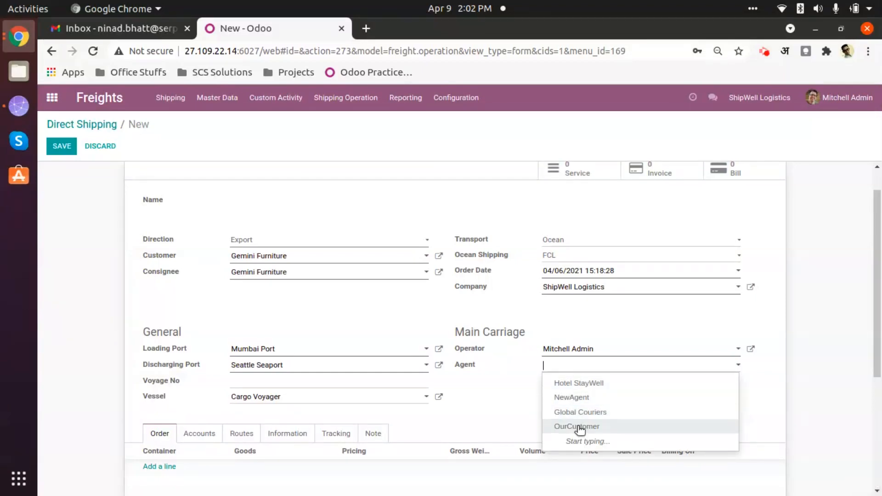
click(218, 97)
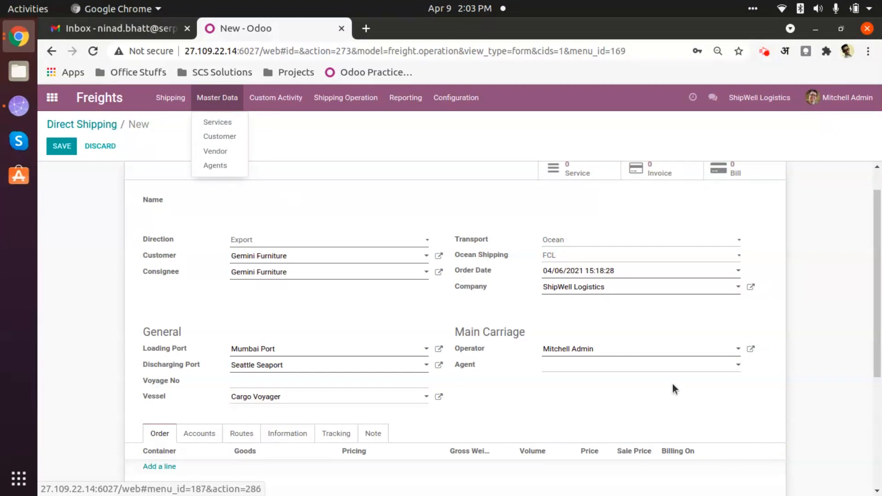
click(586, 365)
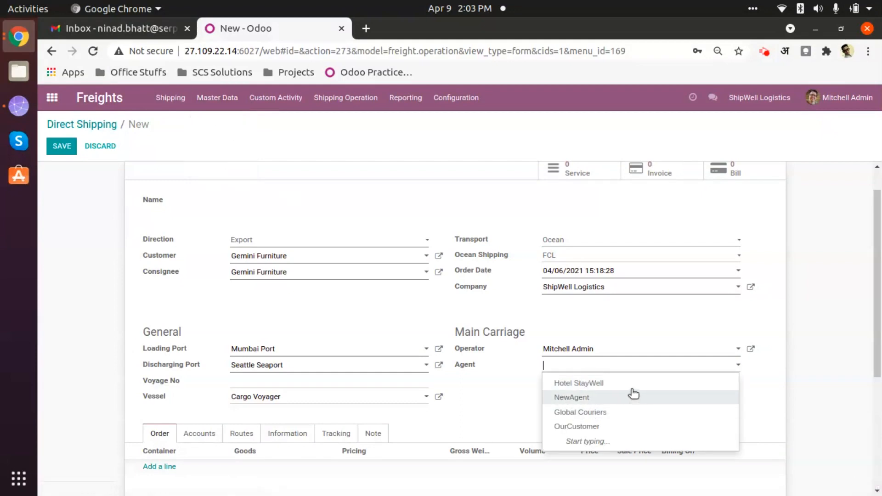
click(601, 412)
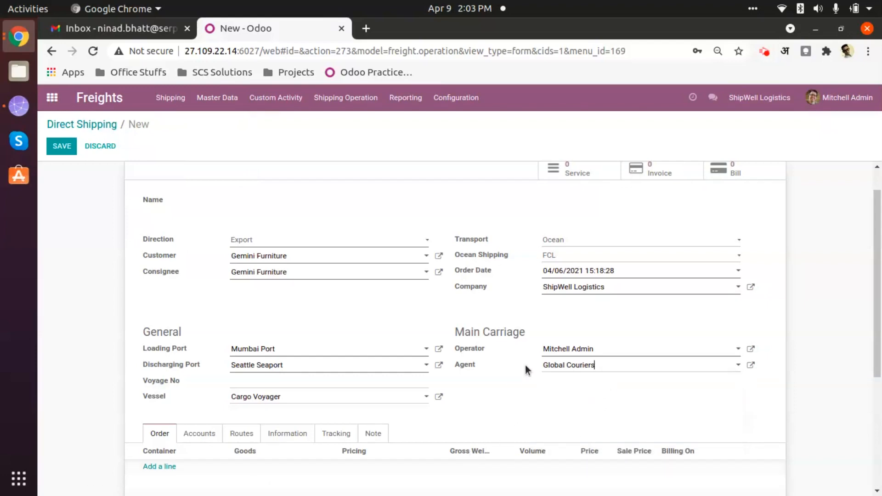
Start an order line and check its container choices and the configuration options without selecting any
scroll(524, 373, down, 4)
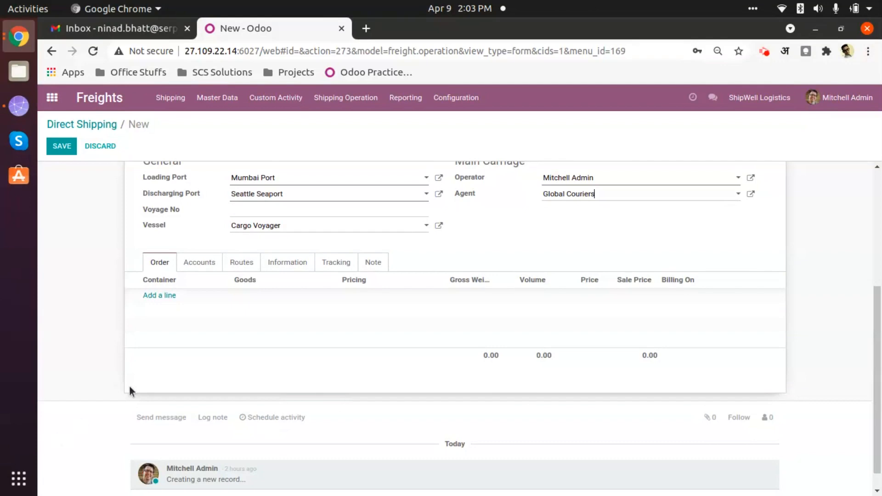
scroll(133, 386, down, 1)
scroll(143, 377, up, 5)
scroll(191, 404, down, 4)
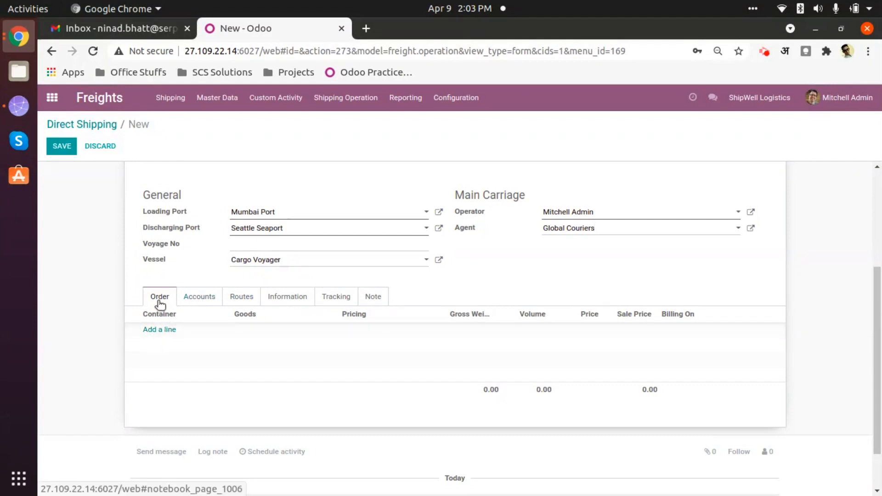
click(162, 331)
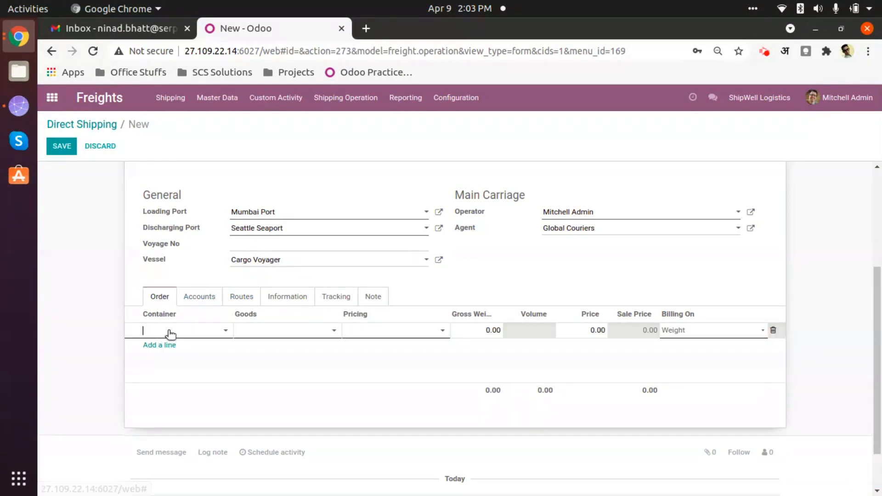
click(226, 333)
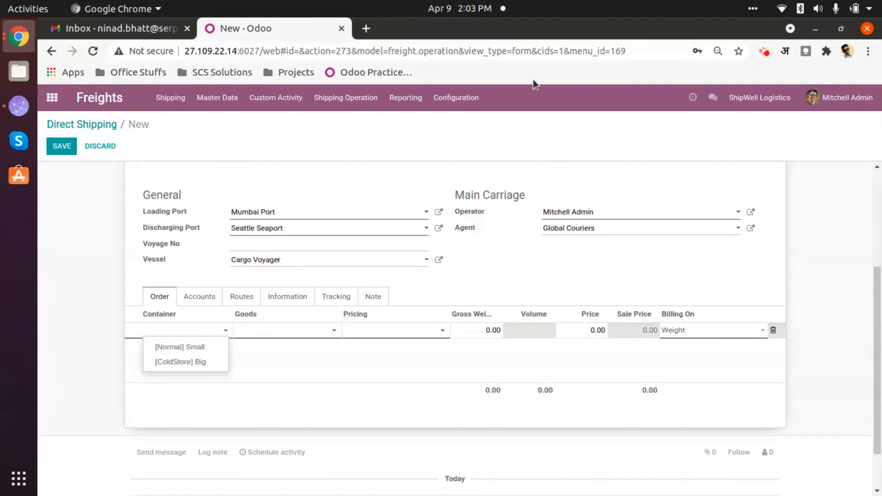
click(475, 107)
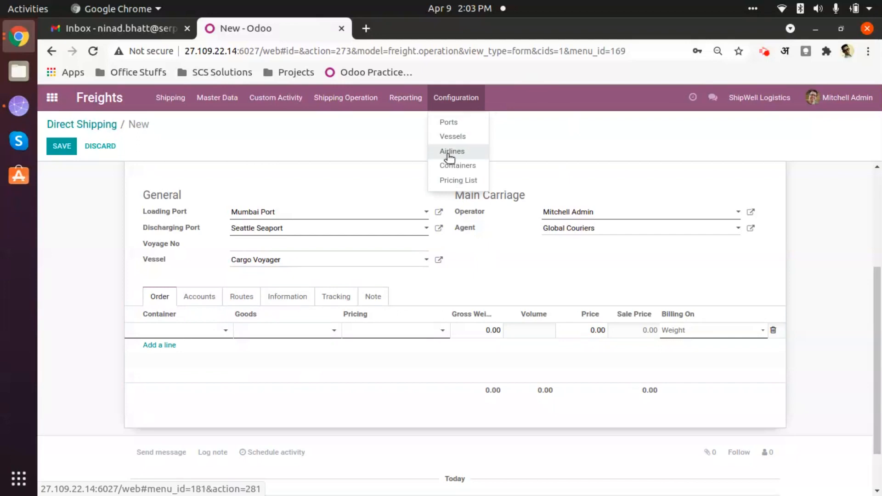
click(584, 128)
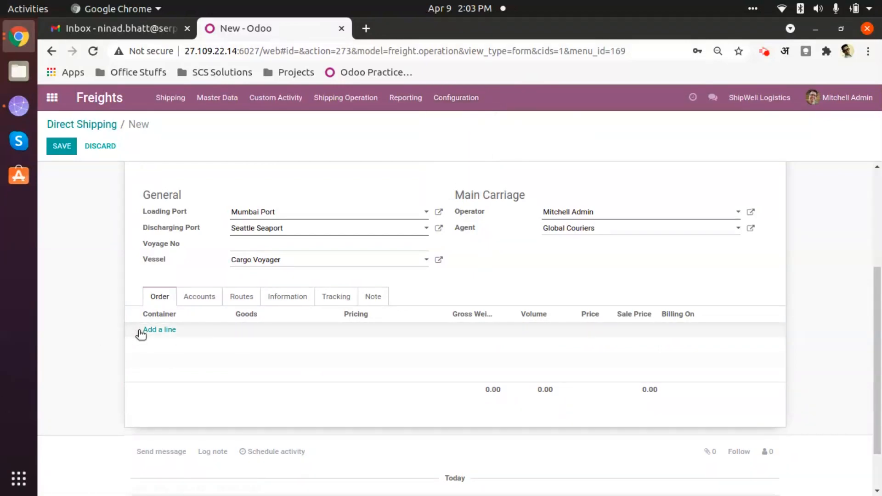
Add an order line with the [Normal] Small container and [E-COM07] Large Cabinet as the goods
click(157, 330)
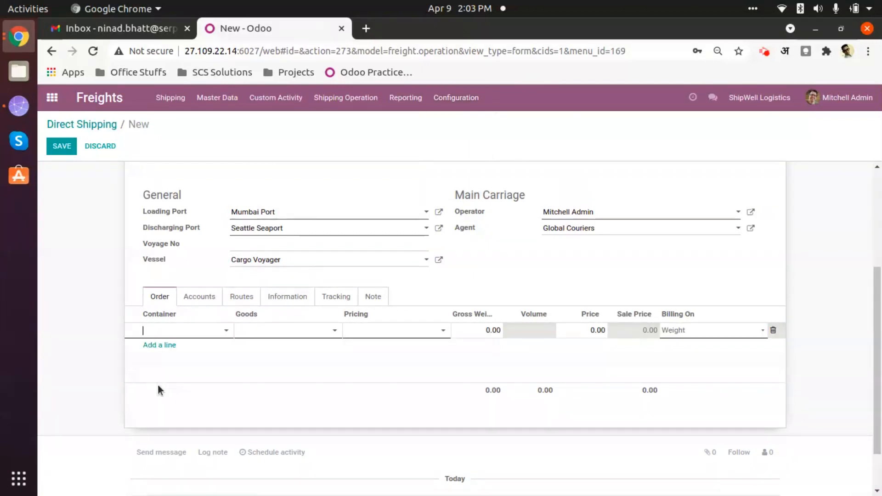
click(185, 332)
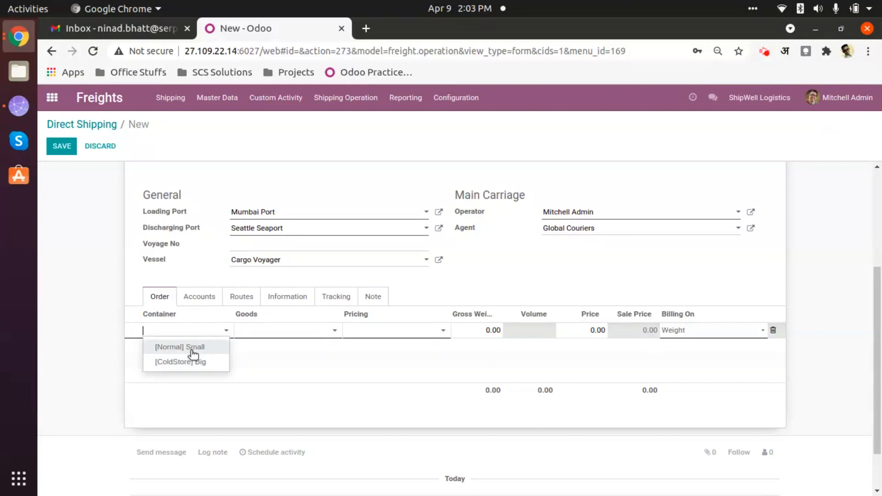
click(192, 351)
click(246, 330)
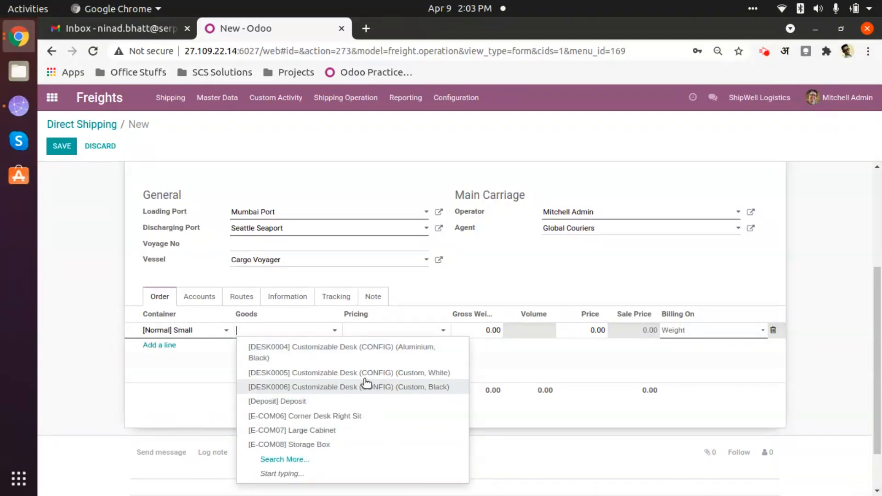
click(331, 432)
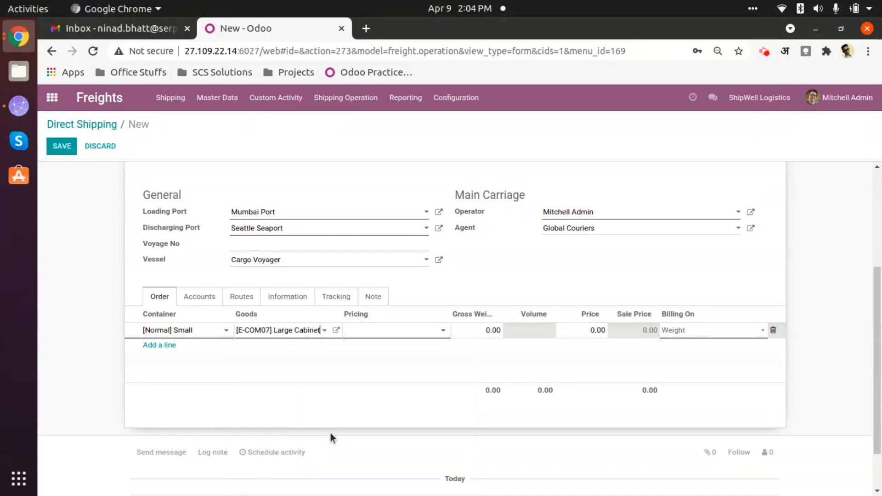
Review the price list choices and the configuration options, keep the unsaved order, and set the line's pricing to New PriceList
click(443, 334)
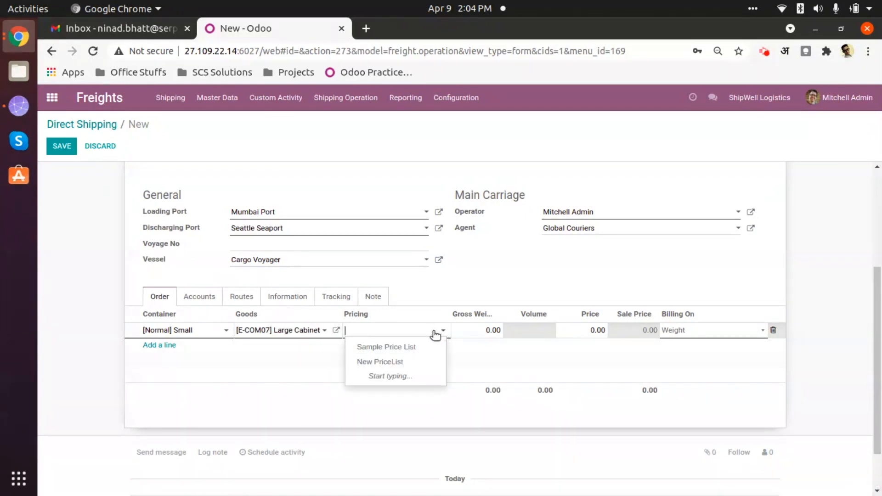
click(467, 97)
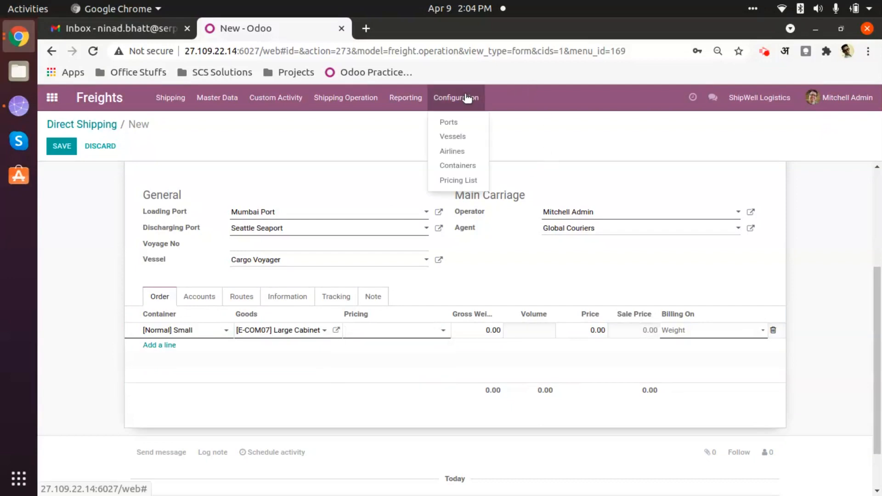
click(468, 180)
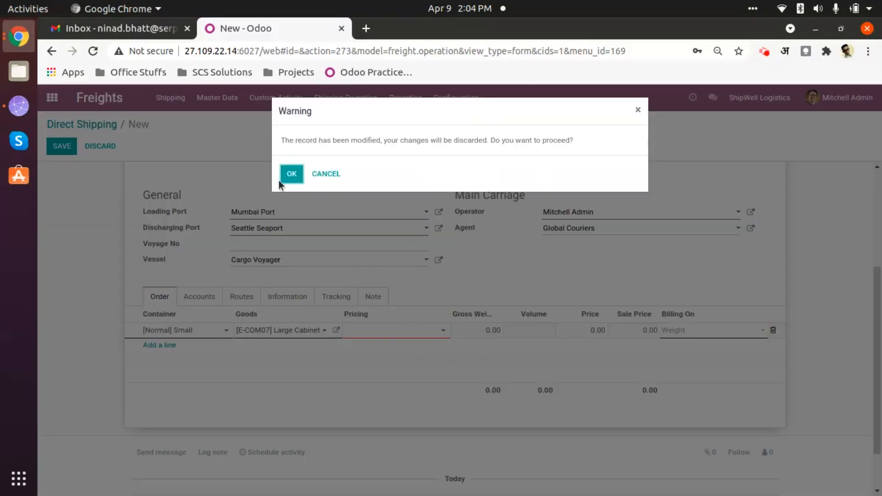
click(325, 173)
click(432, 334)
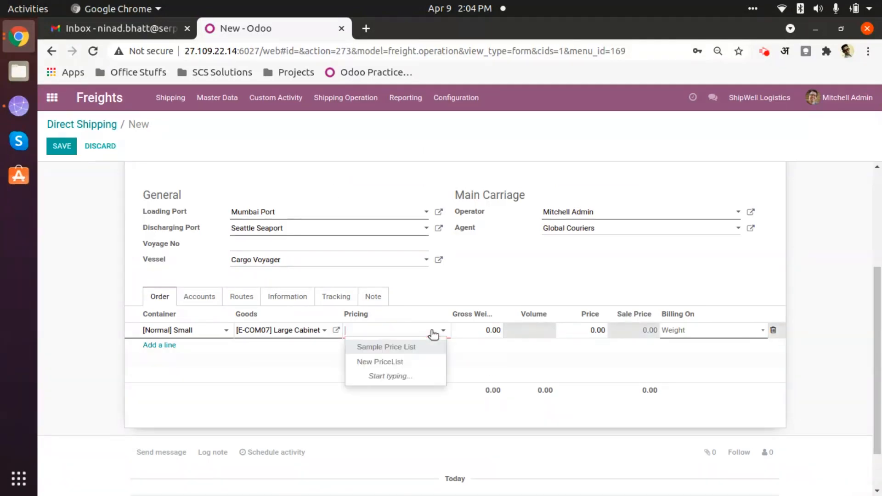
click(385, 361)
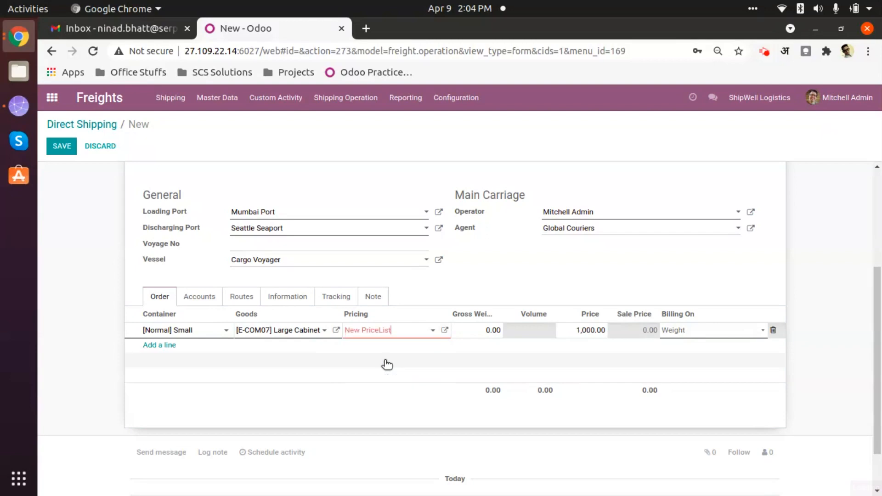
Switch the order line's billing basis to Volume and back to Weight to compare the editable fields and price
click(480, 335)
click(687, 339)
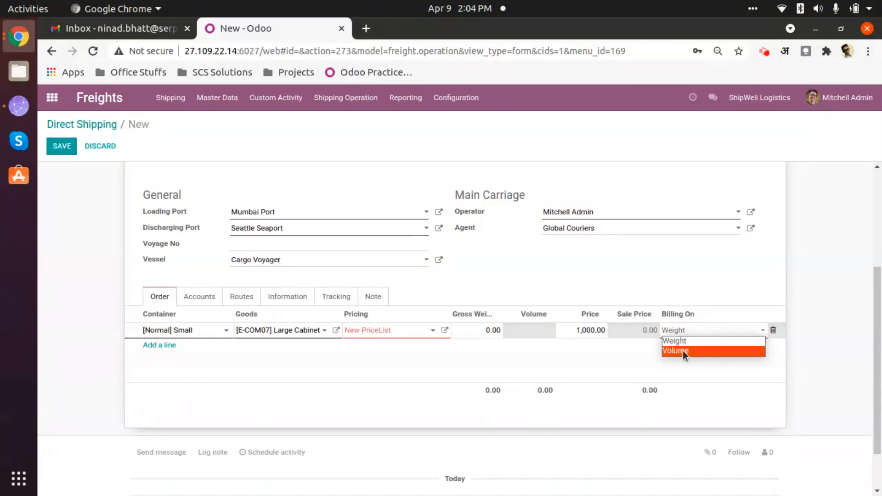
click(683, 351)
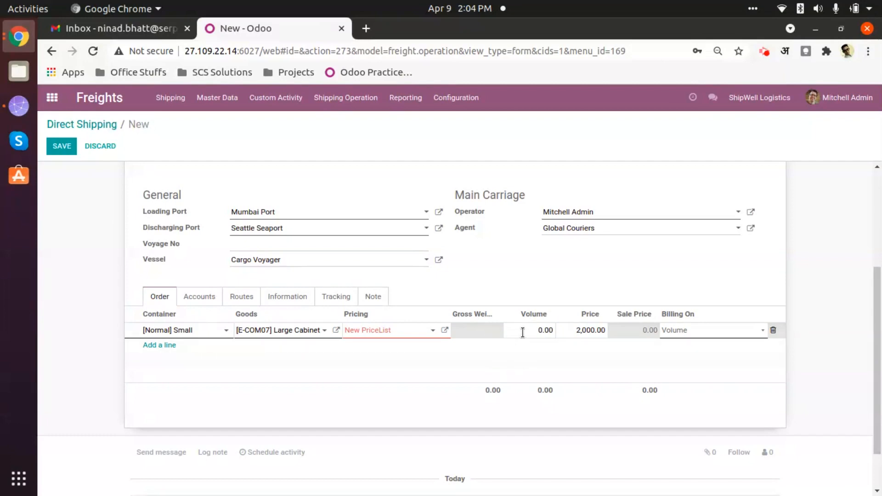
click(717, 330)
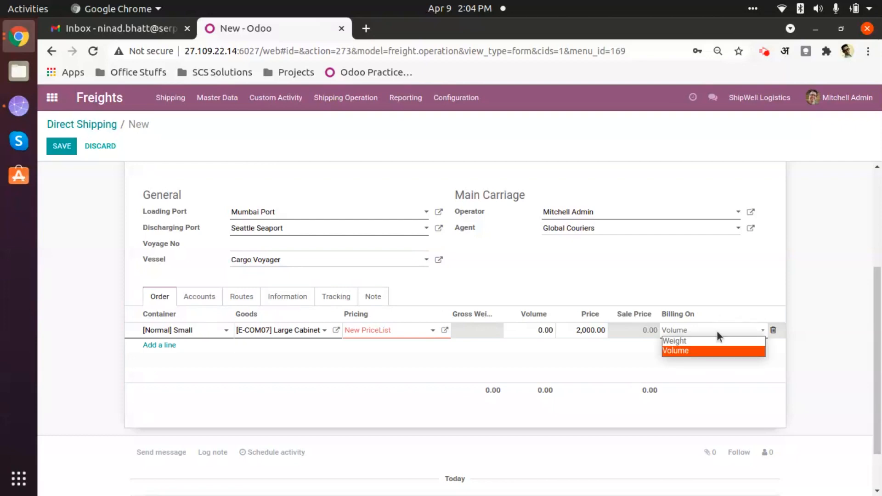
click(686, 352)
click(692, 332)
click(692, 345)
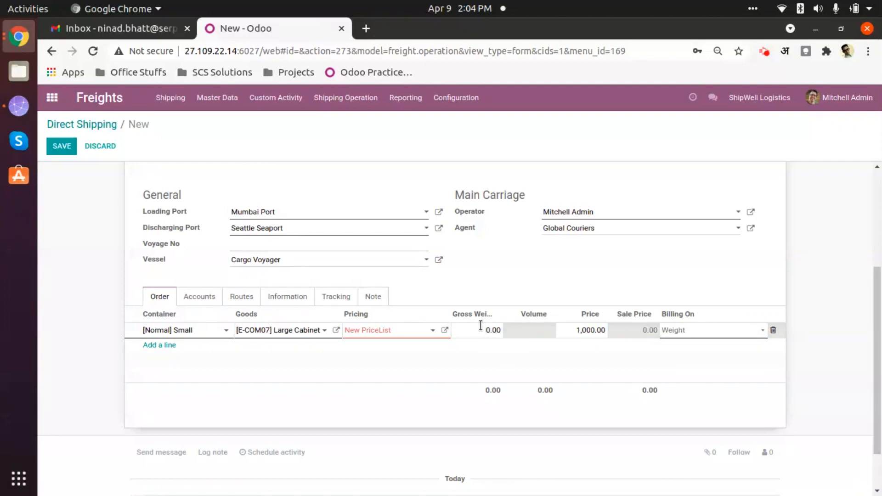
Set the order line's billing basis to Volume and its volume to 60
click(710, 332)
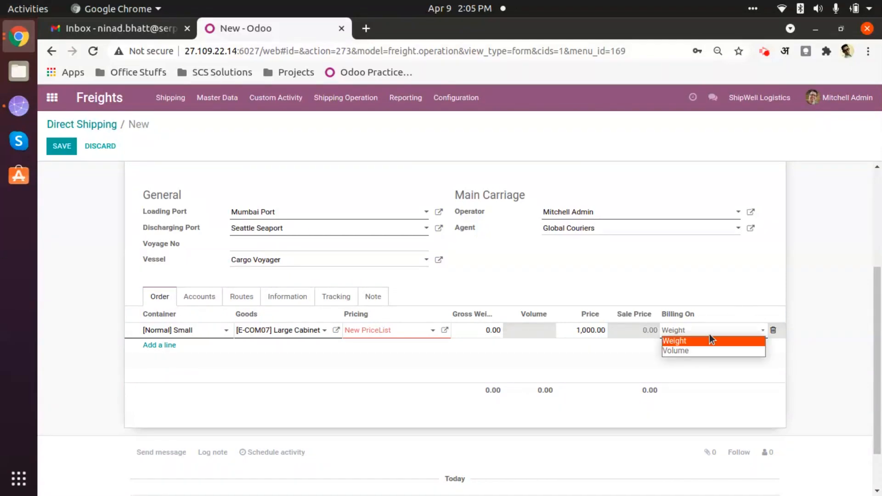
click(699, 352)
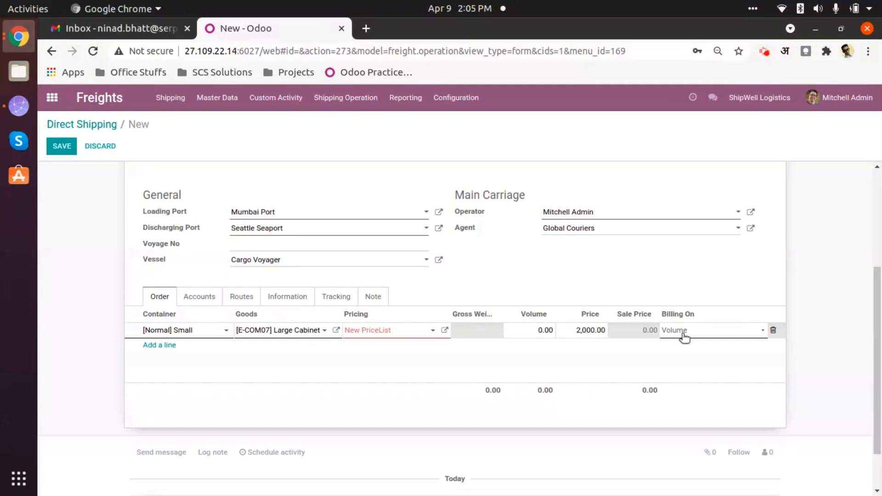
click(535, 331)
text(60)
click(410, 357)
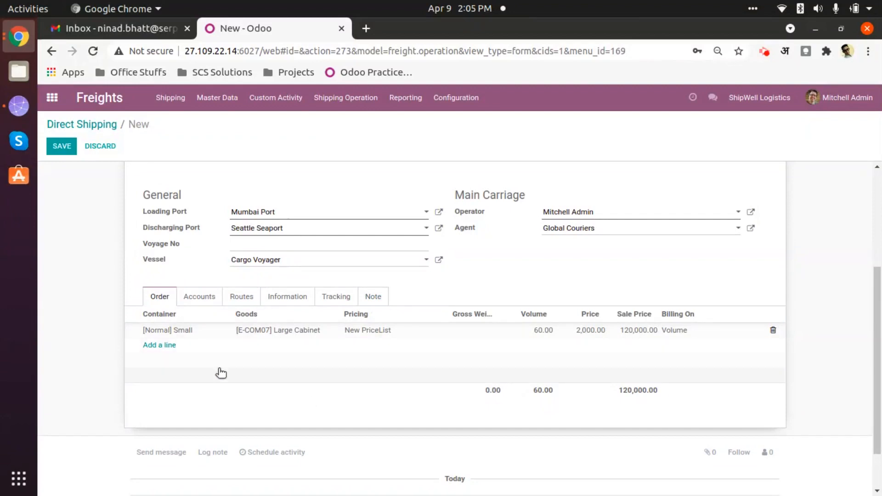
Review the order's accounts, routes and information sections, including the expected send date calendar, without choosing a date
click(206, 306)
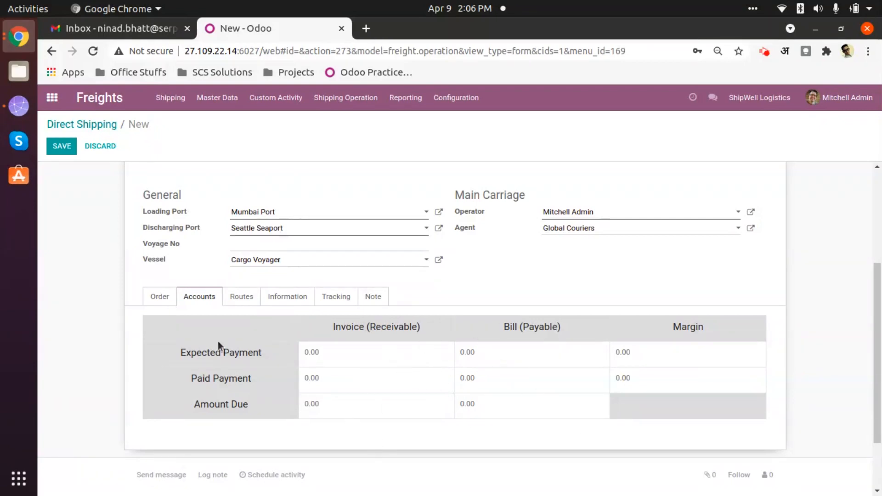
click(243, 298)
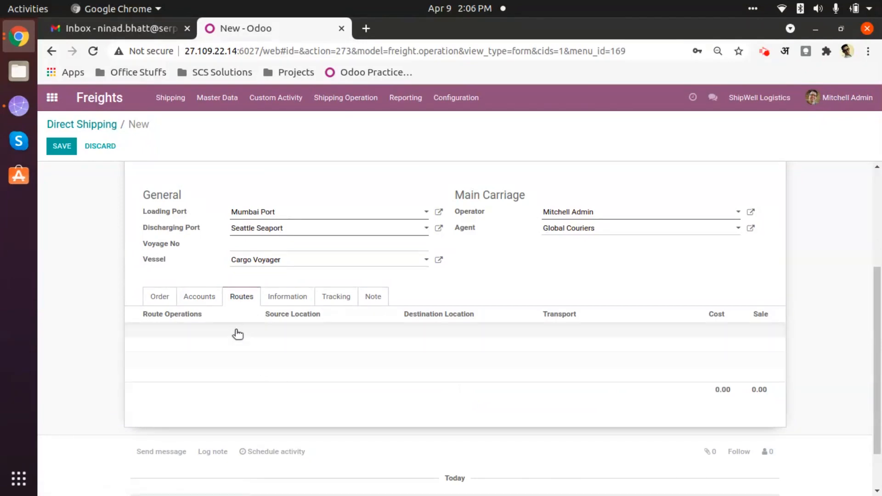
scroll(256, 344, up, 1)
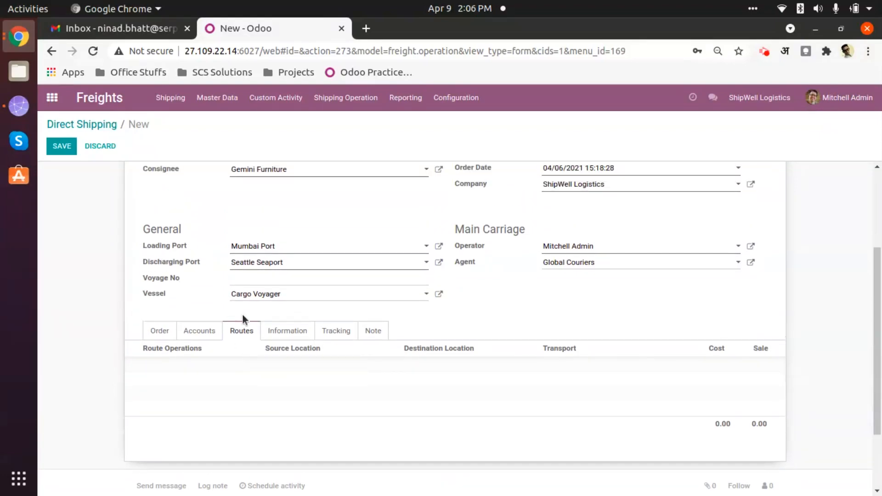
click(285, 331)
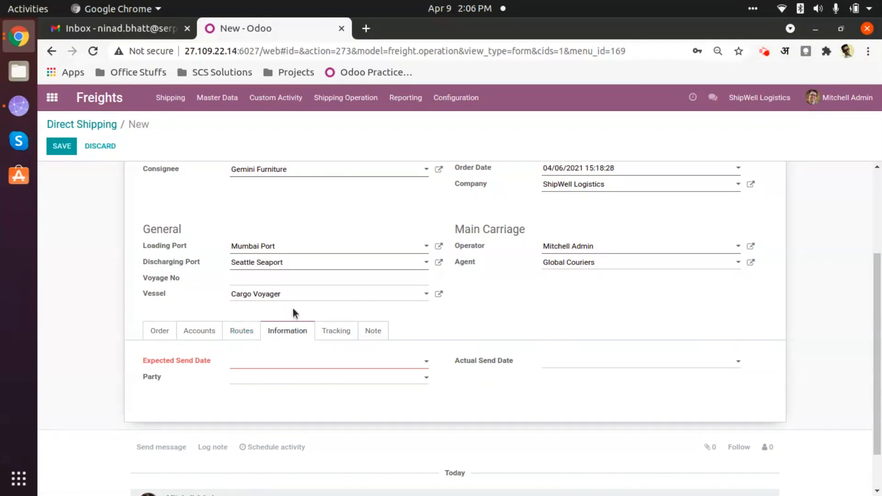
click(256, 366)
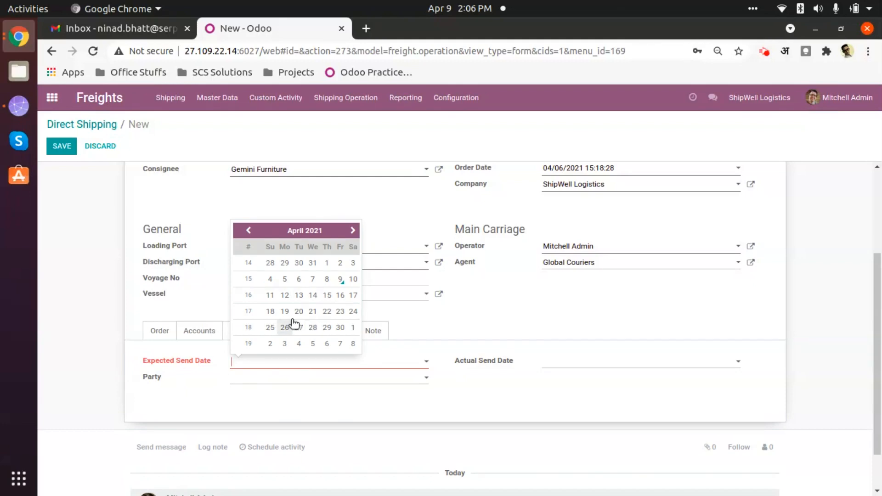
click(462, 388)
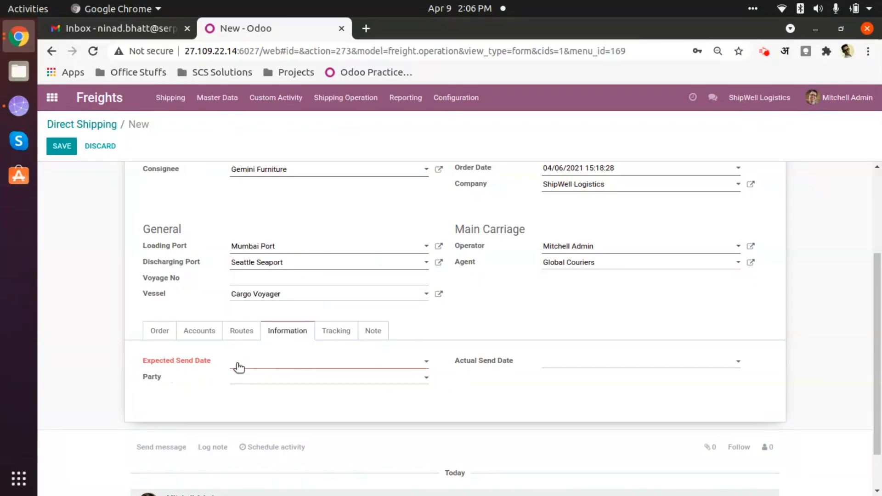
Switch the direction to Import to check the expected receive date field, and return it to Export
scroll(269, 349, up, 3)
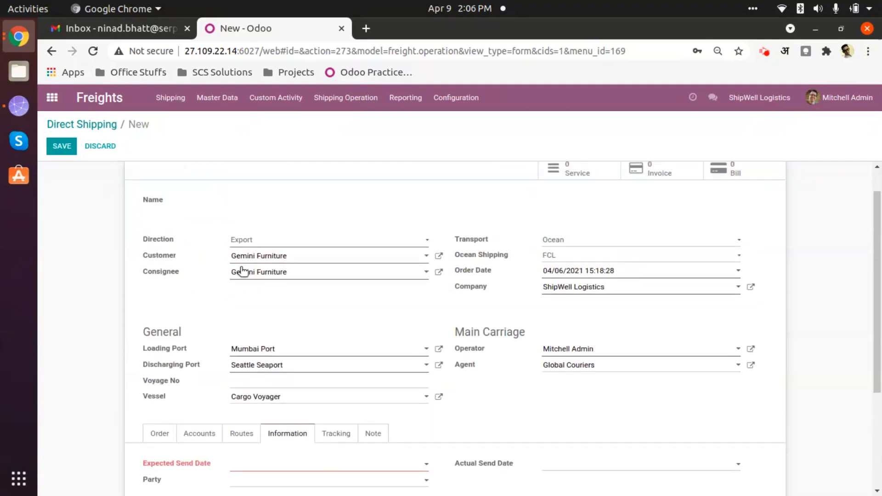
click(252, 241)
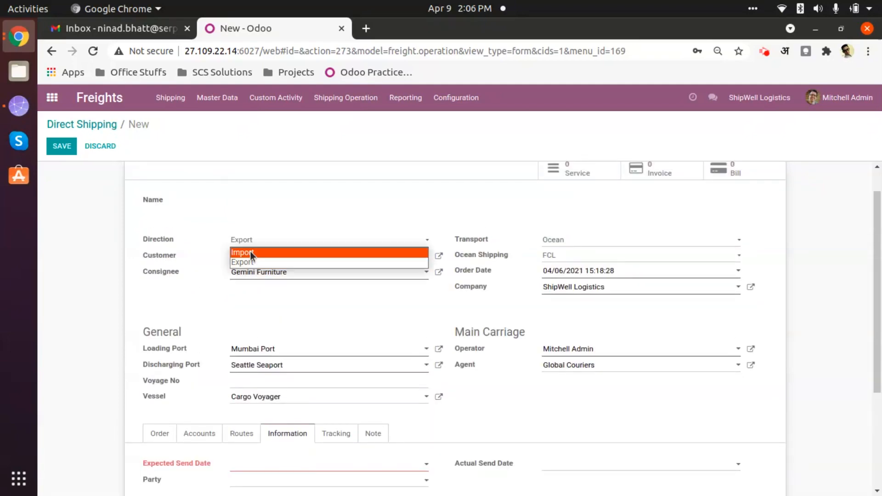
click(250, 252)
scroll(277, 342, down, 2)
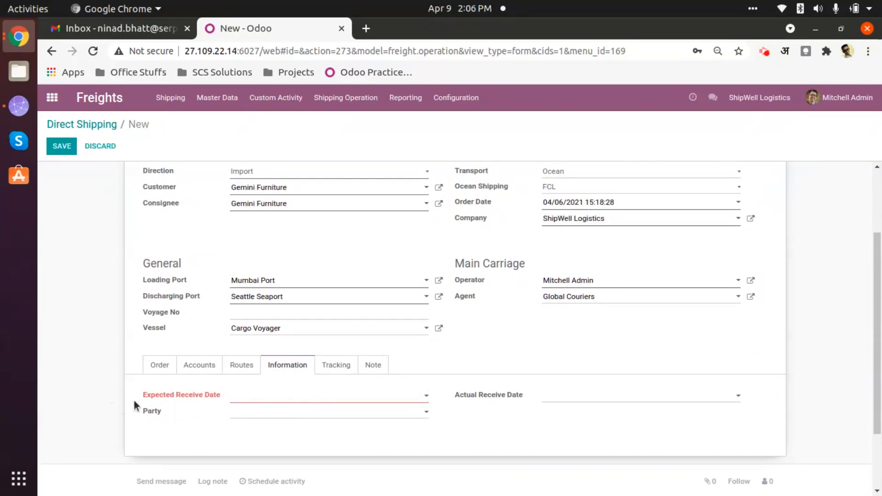
click(249, 403)
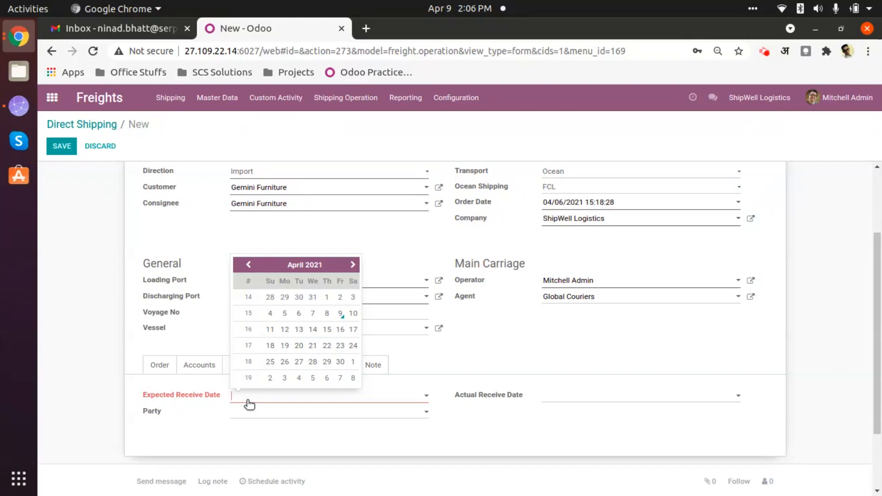
scroll(264, 410, up, 4)
click(286, 276)
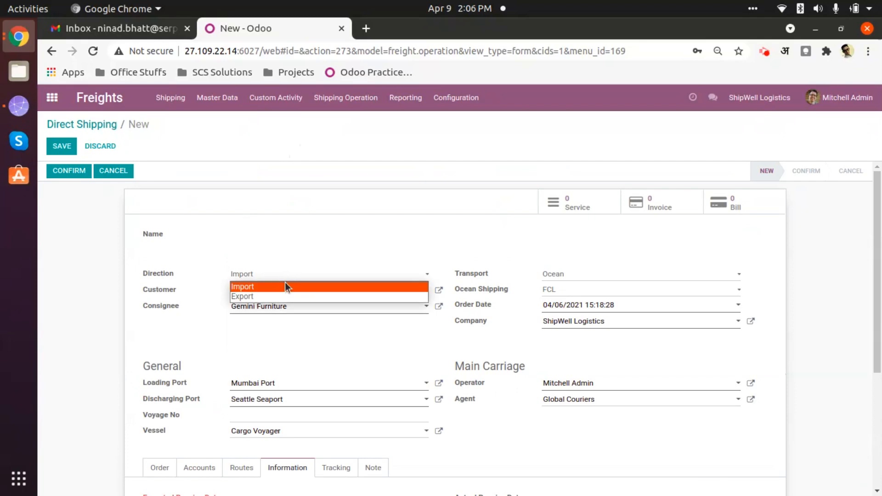
click(259, 296)
Set the export order's expected send date to 04/09/2021
scroll(276, 315, down, 2)
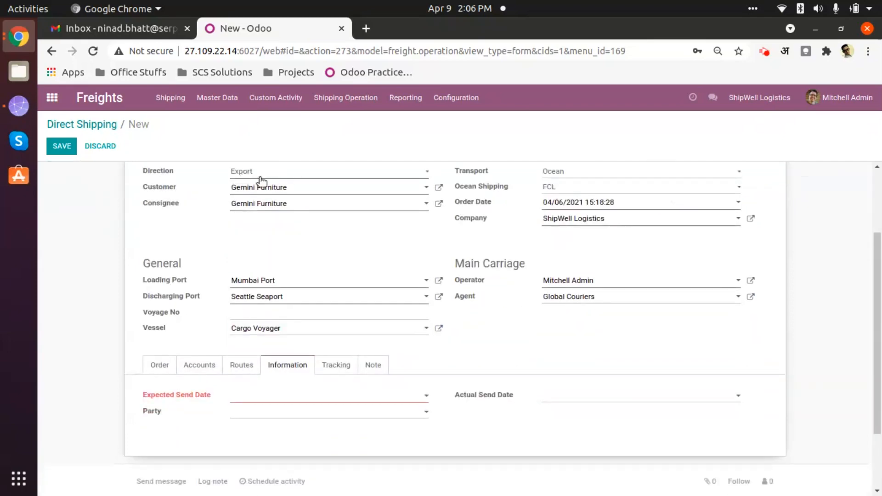
click(344, 397)
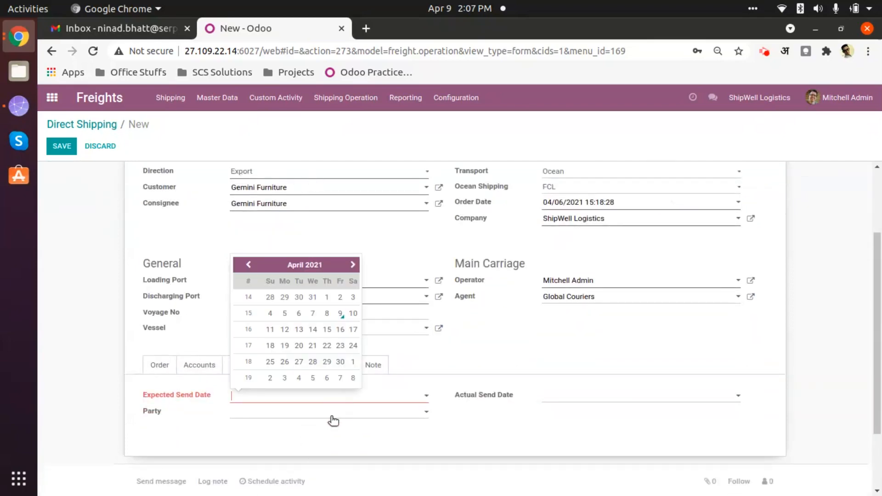
click(345, 313)
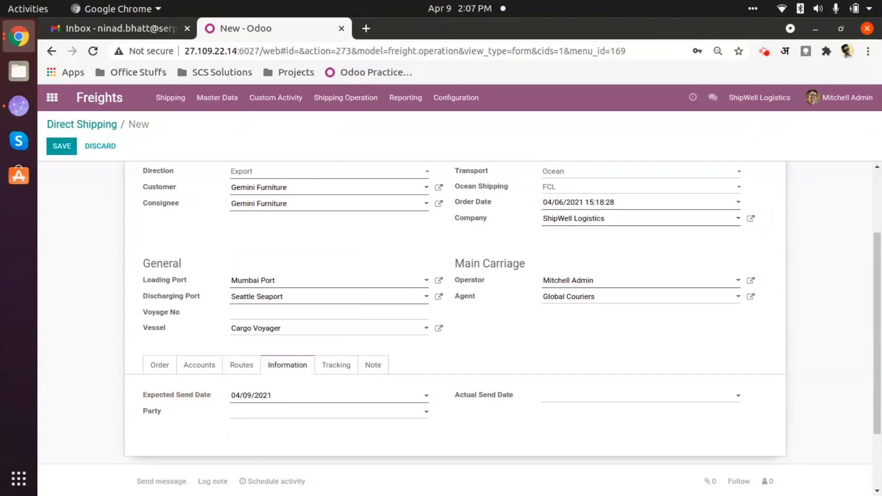
Check the party choices and the actual send date calendar in the order's information section, leaving both fields empty
scroll(487, 386, down, 3)
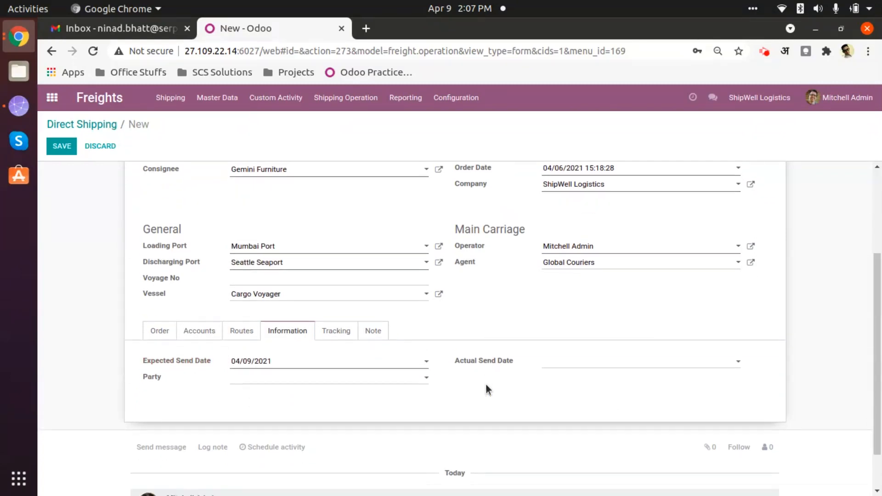
click(293, 328)
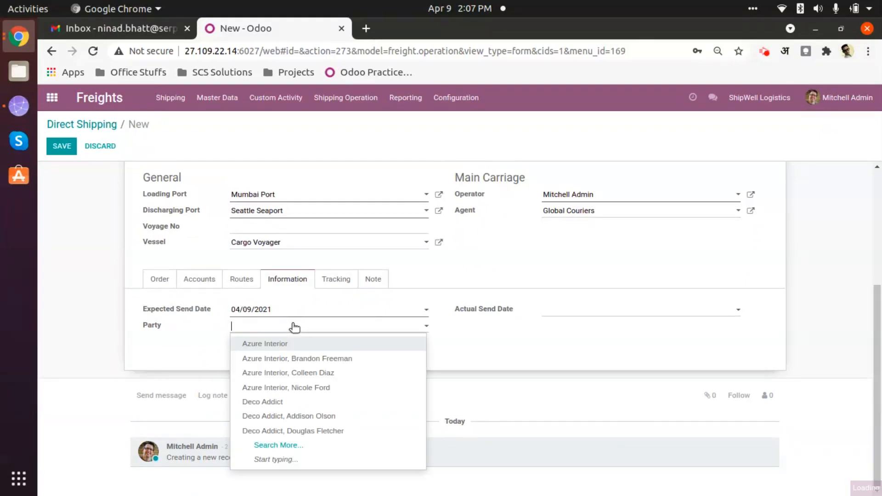
click(294, 328)
click(339, 329)
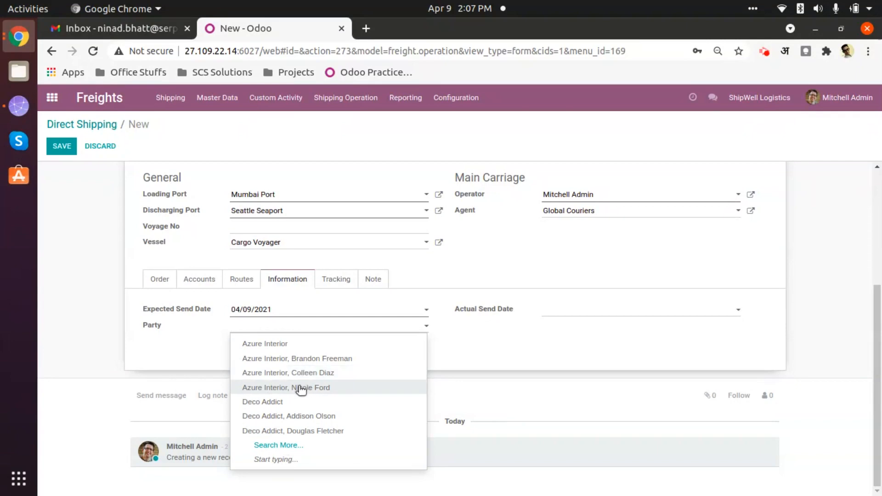
click(518, 350)
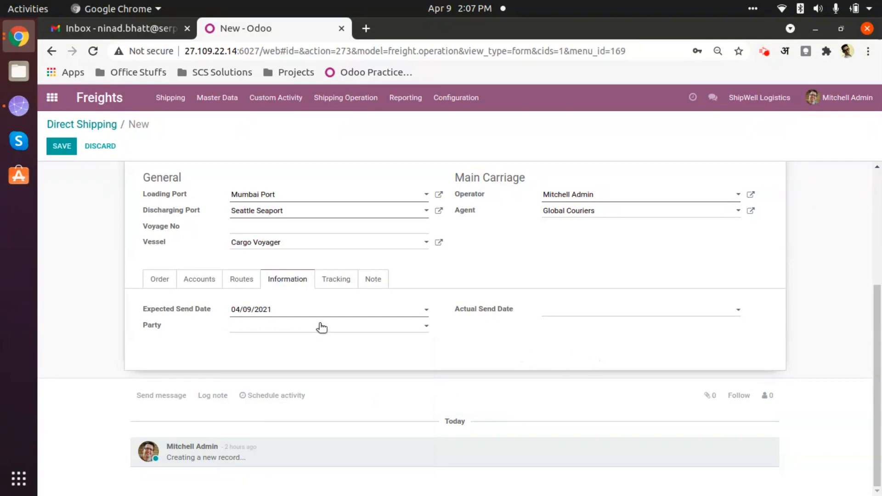
click(561, 315)
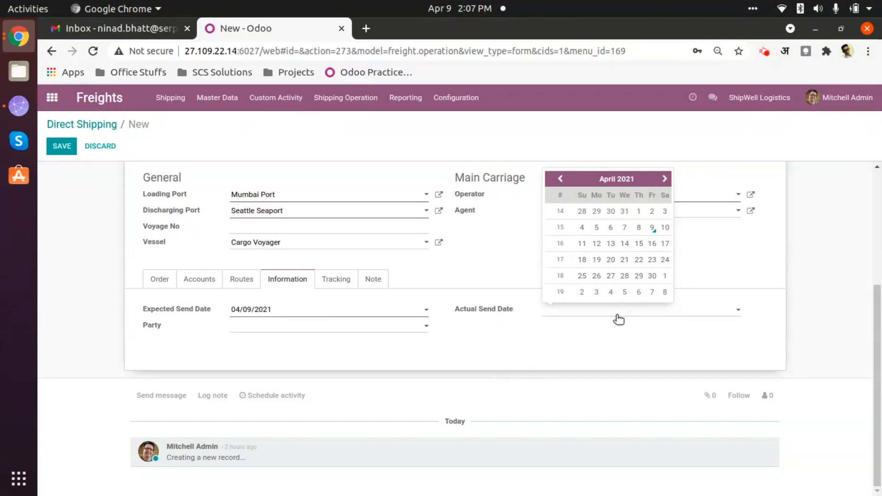
click(573, 355)
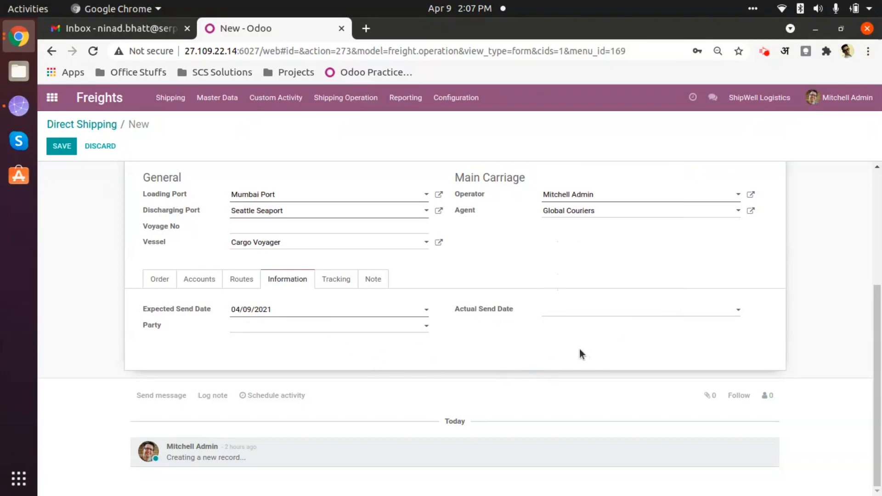
Review the order's tracking and note sections, the track order operation and the header fields without entering anything
click(335, 281)
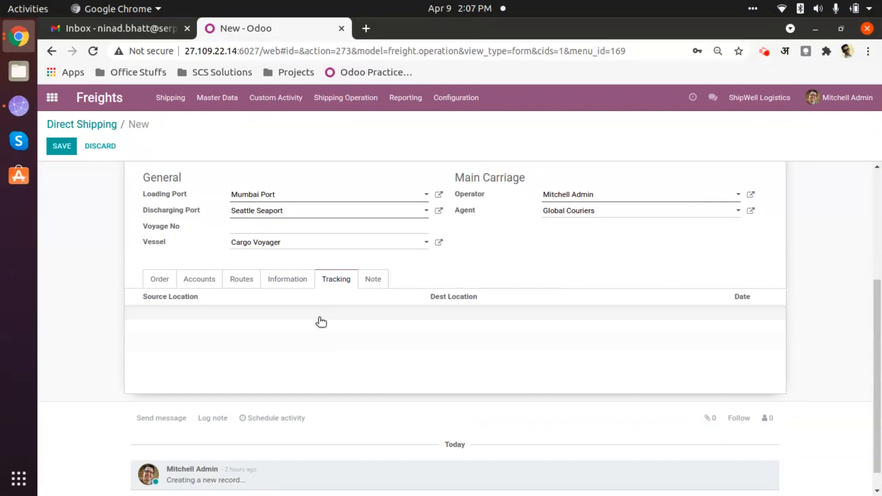
scroll(291, 348, up, 2)
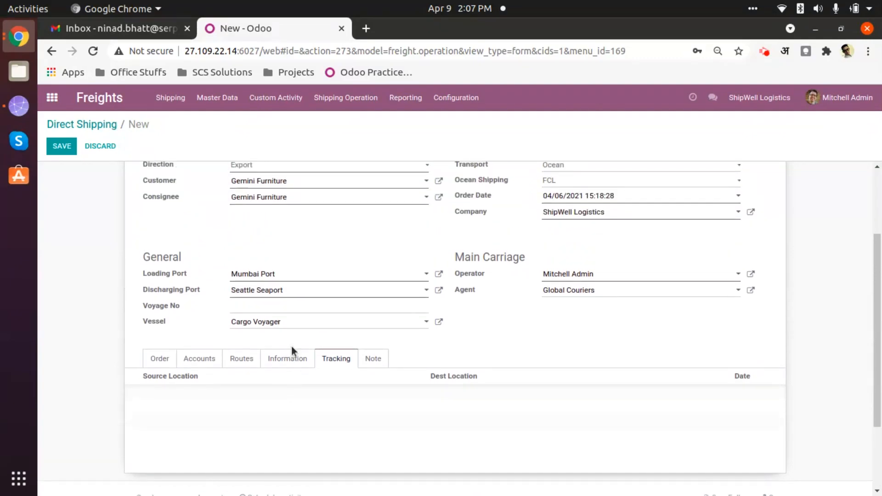
scroll(291, 348, up, 1)
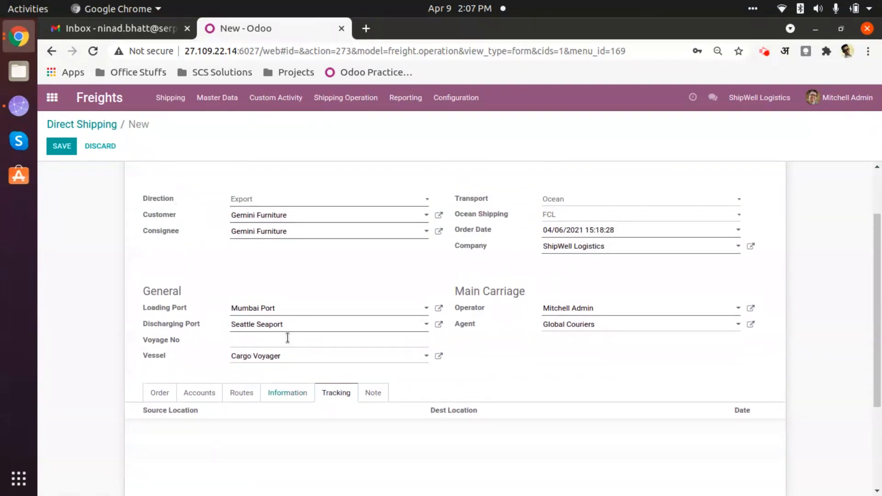
click(335, 104)
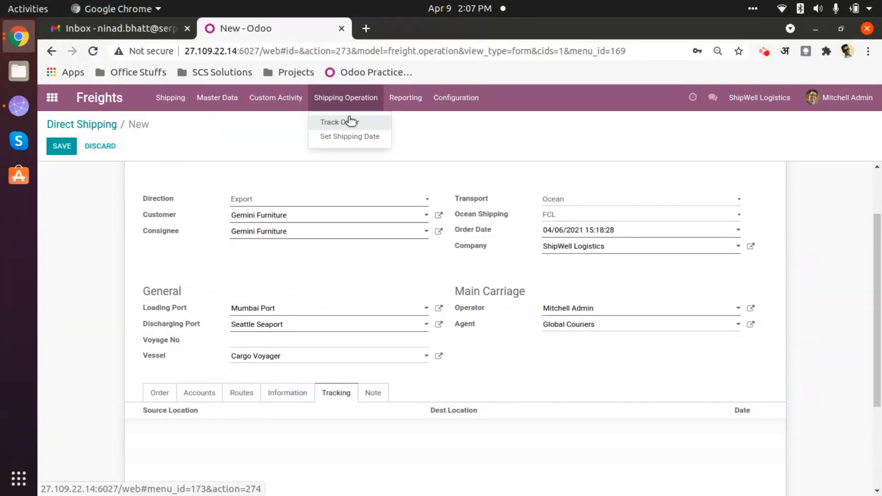
click(338, 122)
click(373, 394)
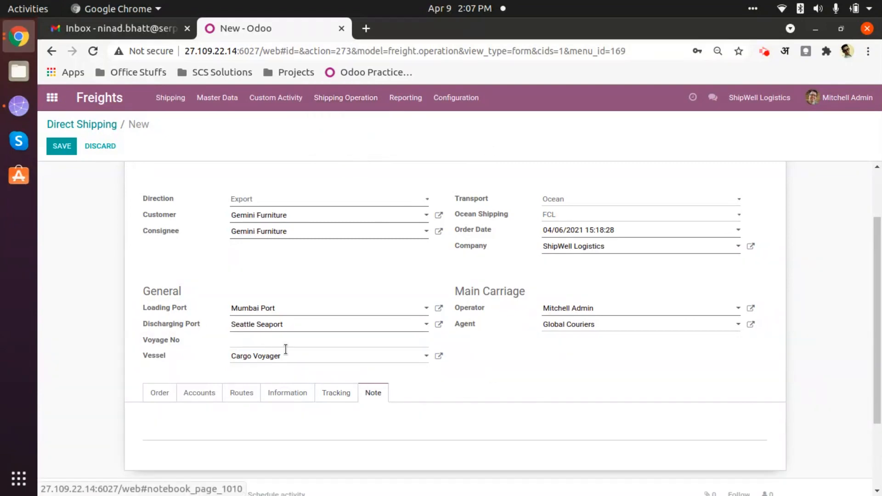
click(282, 423)
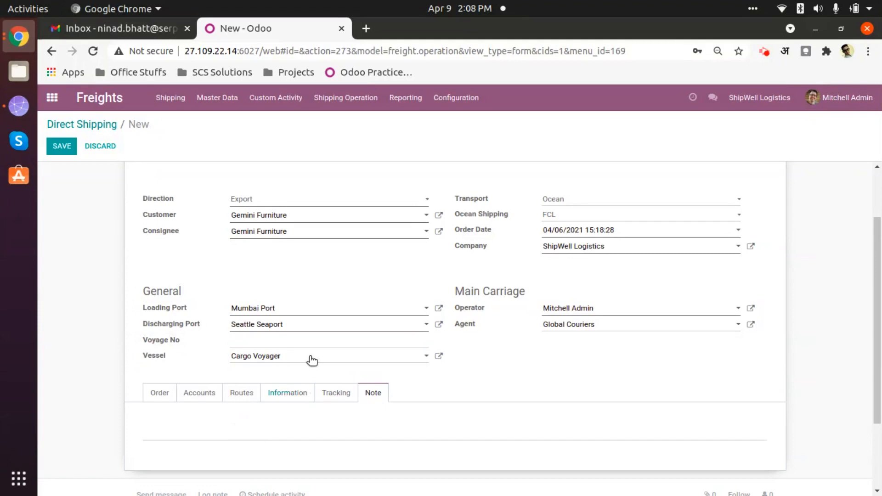
scroll(307, 358, up, 3)
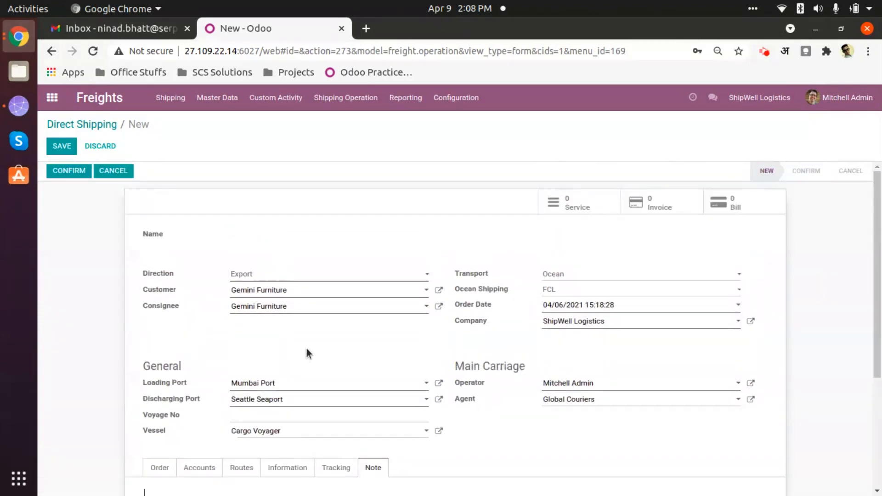
scroll(304, 343, down, 3)
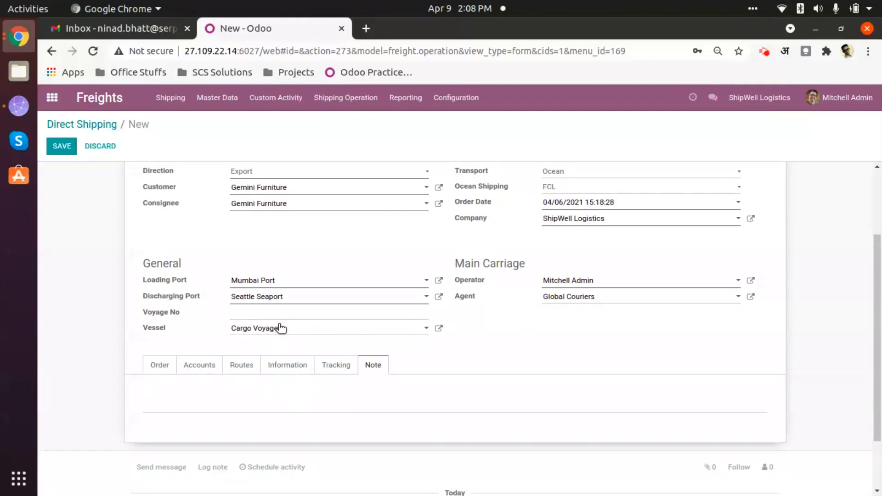
Examine the order line's container, goods, pricing and billing details together with the order's header fields
click(166, 366)
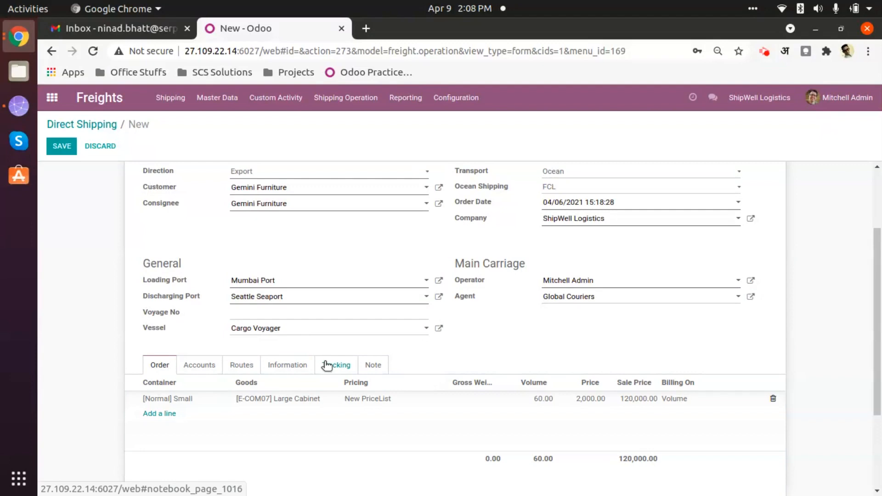
scroll(293, 368, up, 3)
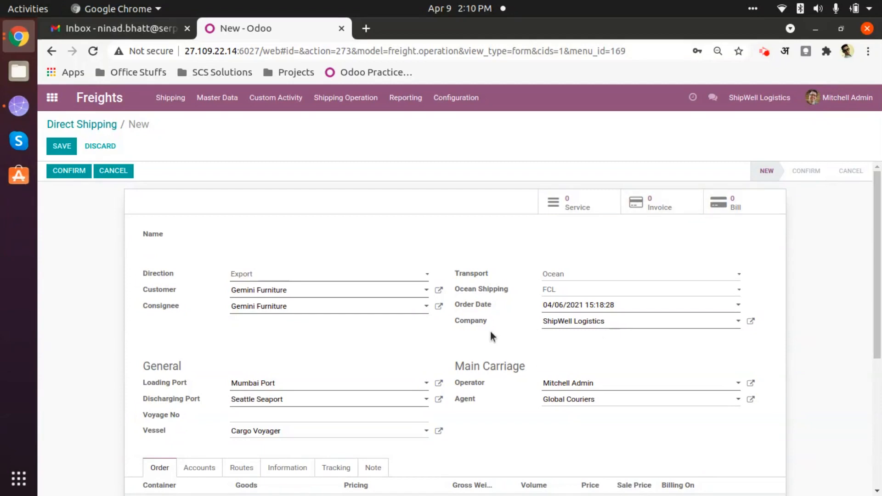
scroll(167, 327, down, 3)
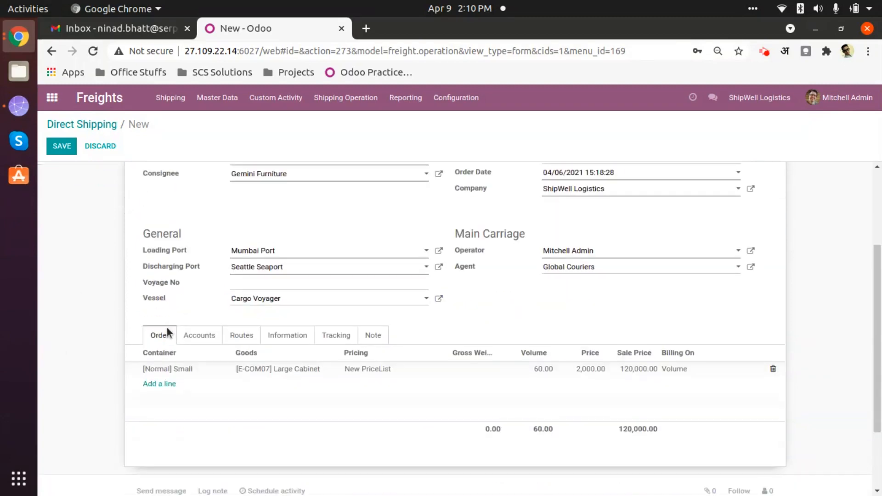
scroll(167, 327, down, 1)
scroll(219, 368, up, 4)
scroll(219, 368, down, 5)
scroll(50, 232, up, 2)
scroll(64, 235, down, 2)
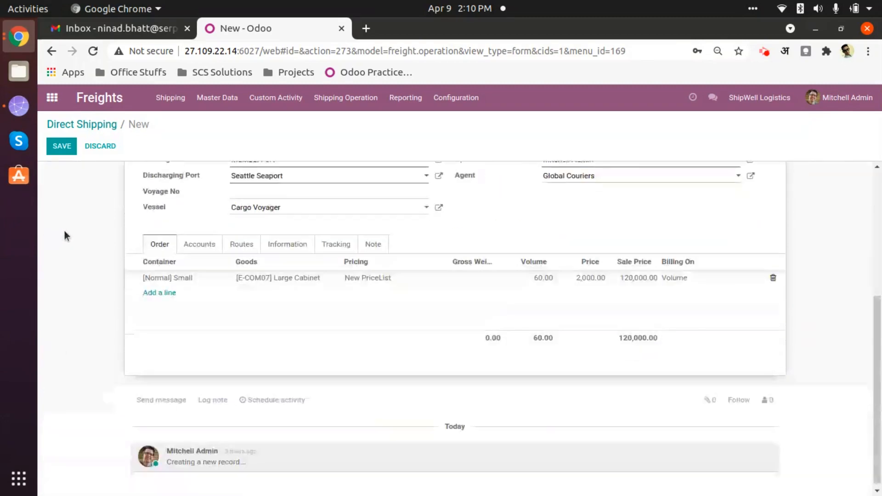
scroll(64, 236, up, 5)
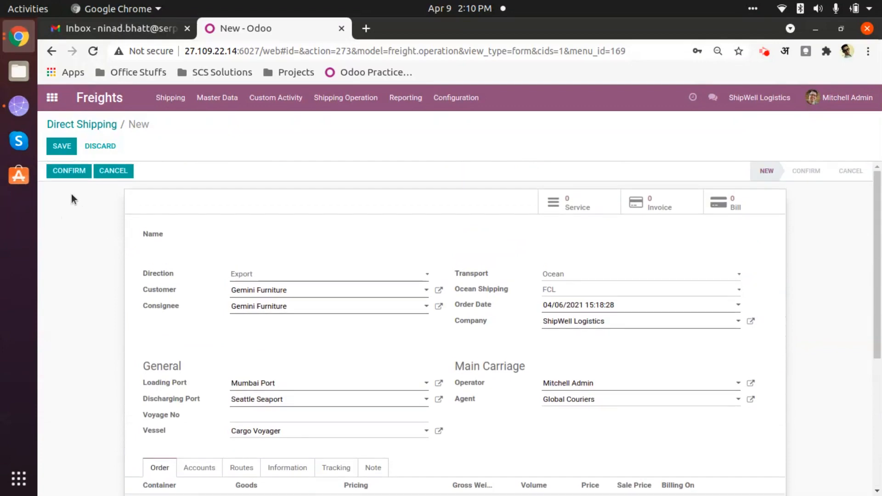
Try to confirm and save the new direct shipping order, dismissing each error dialog
click(72, 170)
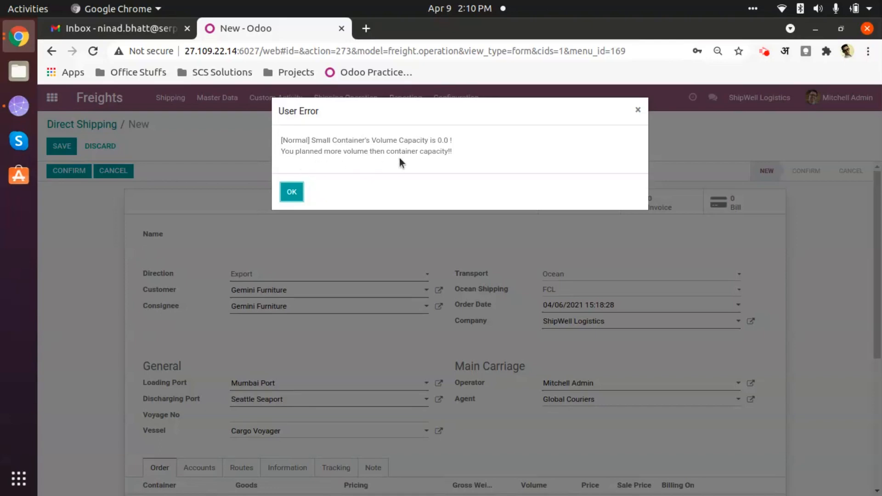
click(292, 192)
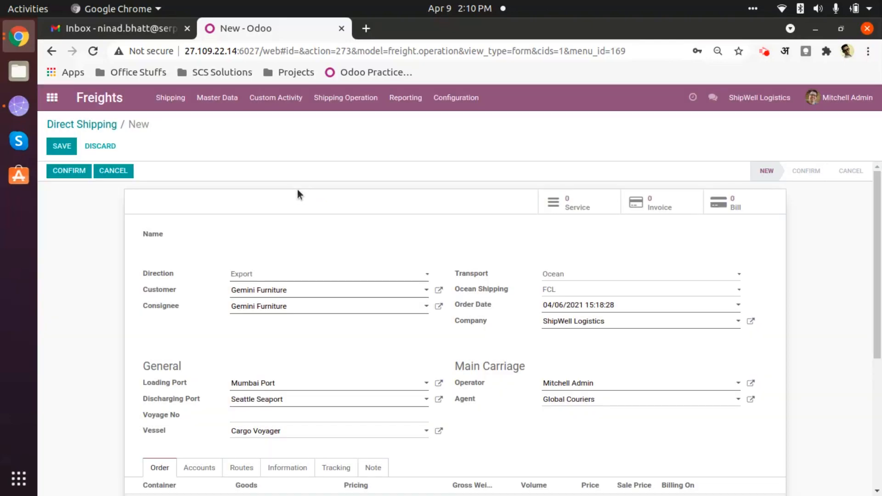
click(58, 149)
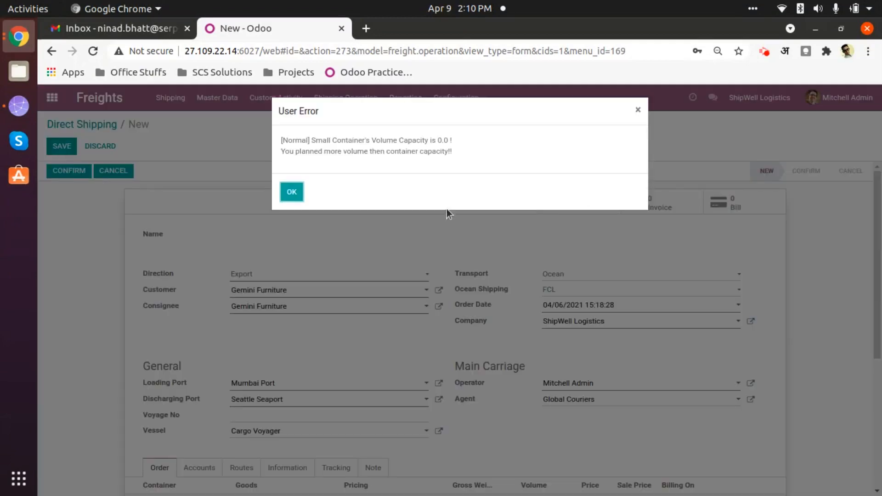
click(291, 193)
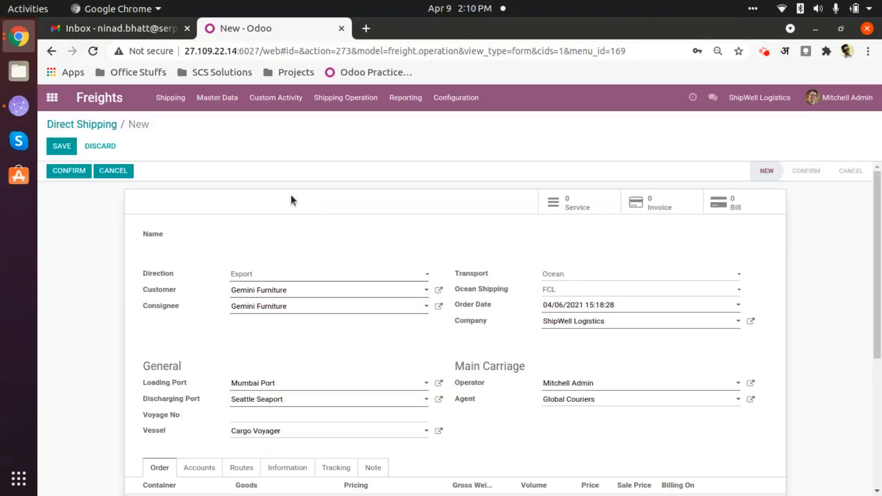
Open Odoo in a second browser tab and check which container the order line uses
right_click(473, 98)
click(508, 108)
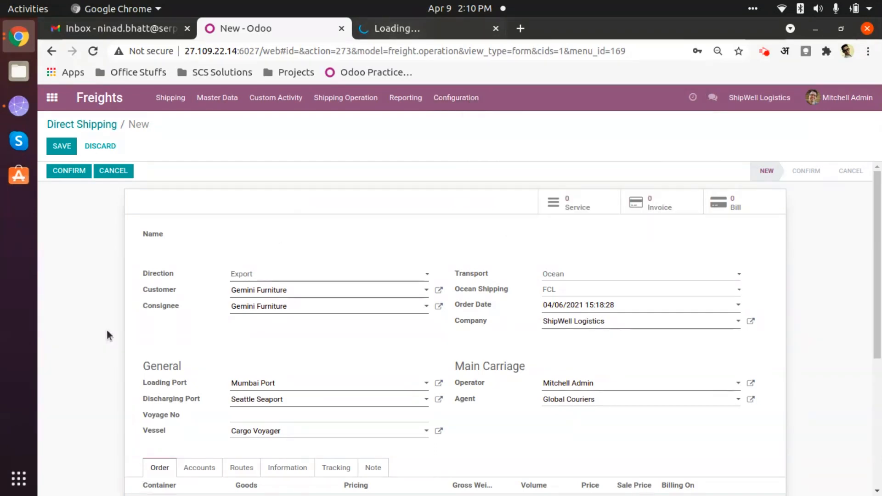
scroll(79, 273, down, 3)
scroll(258, 462, down, 3)
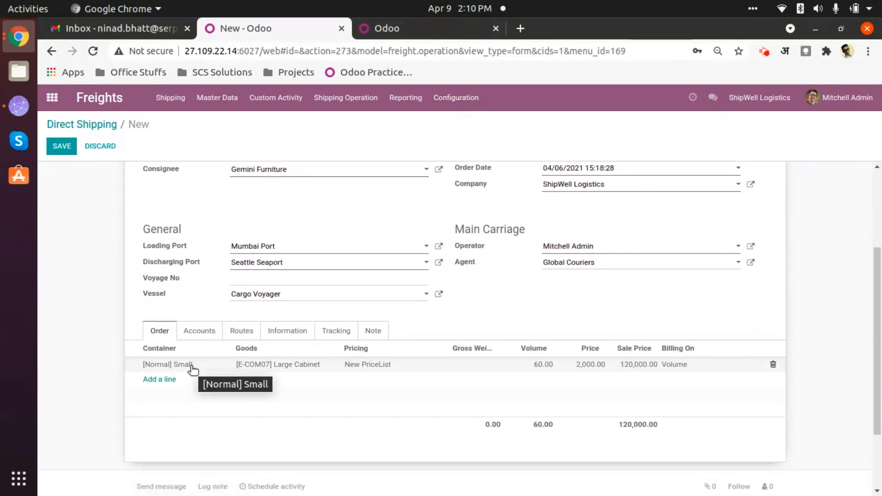
scroll(200, 368, up, 3)
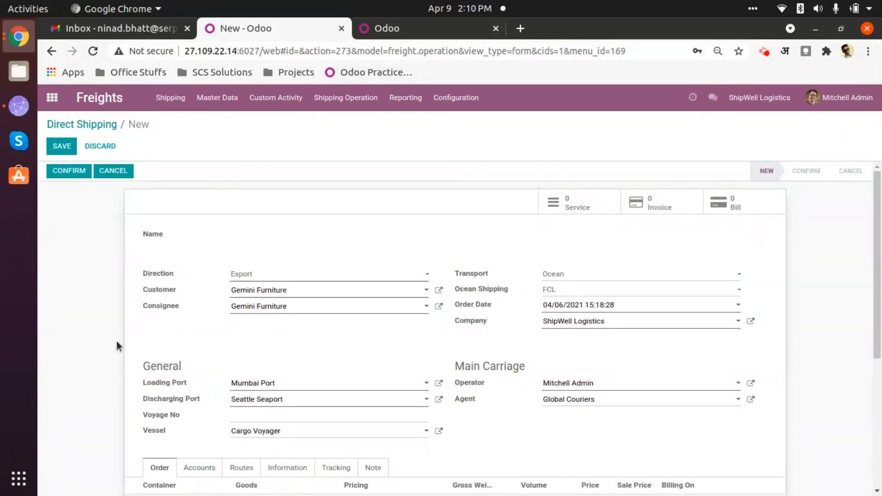
Open the [Normal] Small container's record from the Freights container list in the second browser tab
click(409, 29)
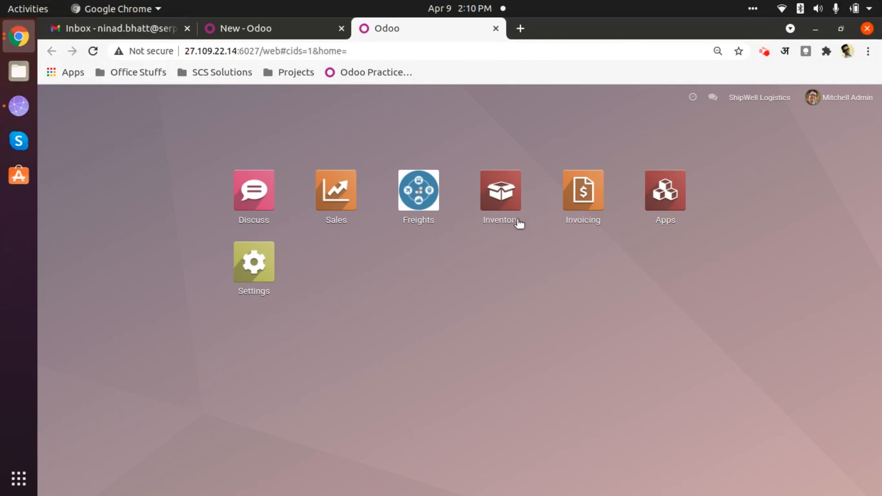
click(421, 195)
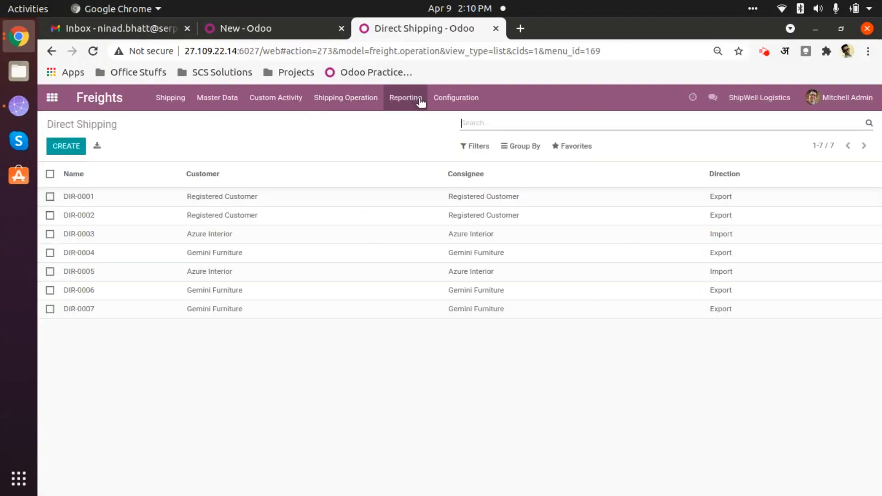
click(464, 97)
click(458, 166)
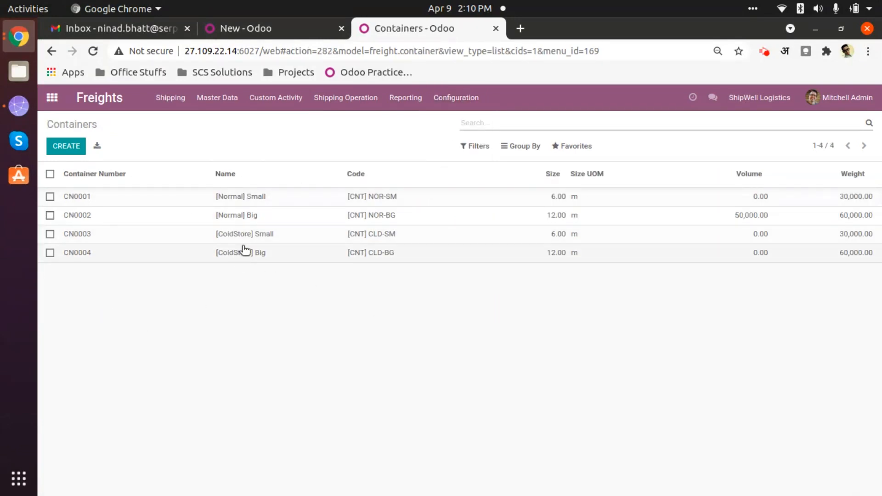
click(272, 197)
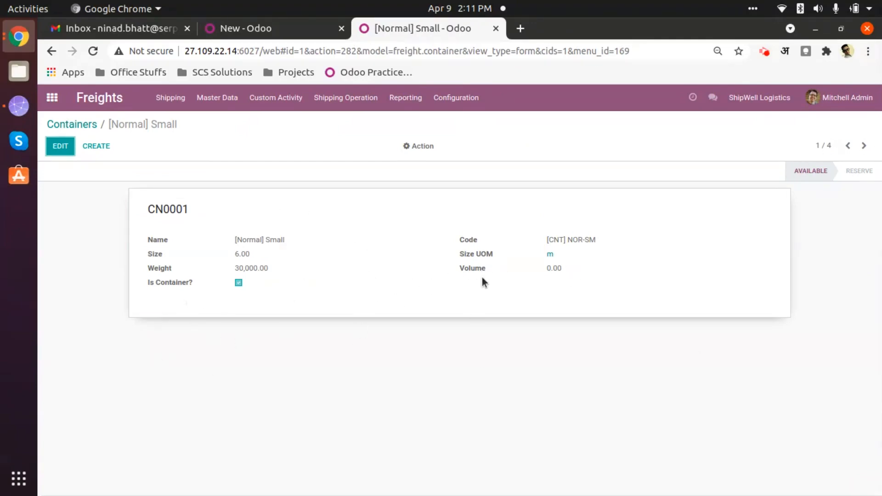
Set the [Normal] Small container's volume to 200, save the record and return to the unsaved shipping order
click(60, 146)
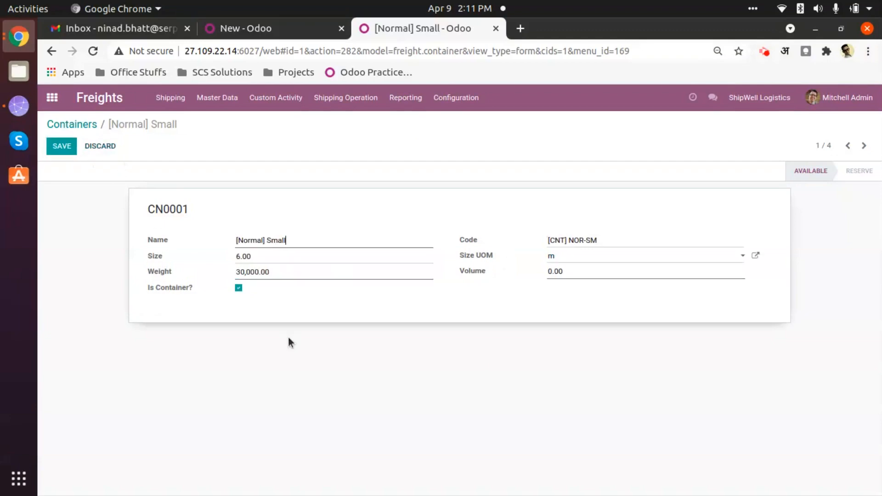
click(613, 275)
text(200)
click(61, 147)
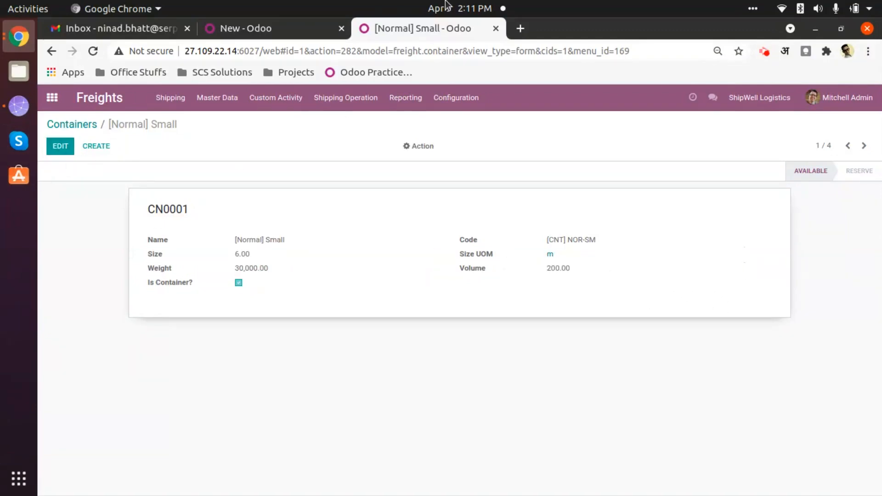
click(495, 28)
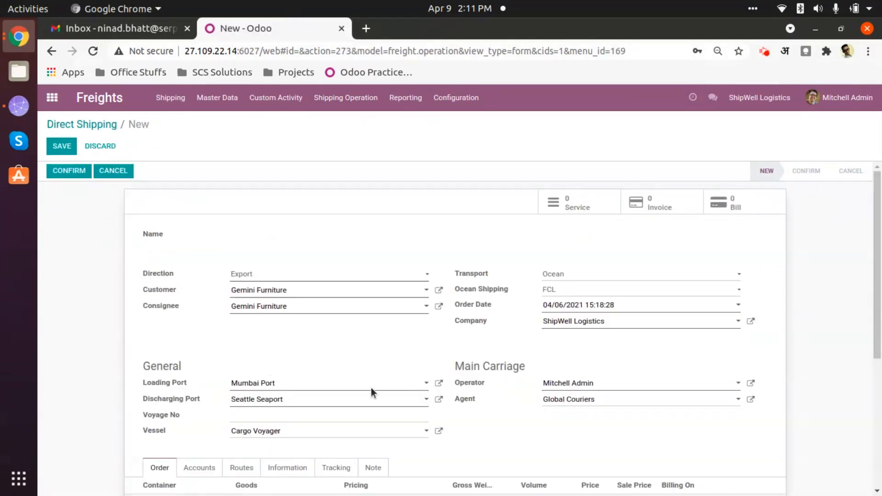
Save the direct shipping order for Gemini Furniture and confirm it
scroll(379, 398, down, 5)
scroll(382, 399, up, 5)
click(67, 147)
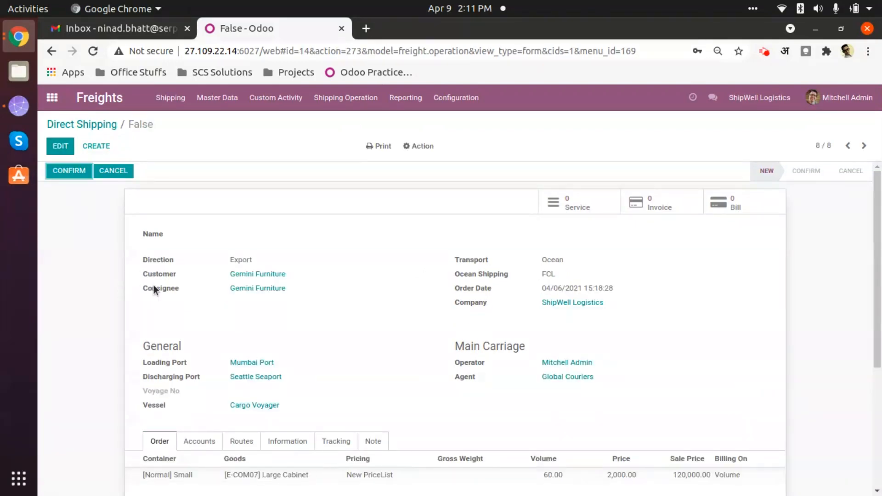
scroll(177, 305, down, 2)
scroll(175, 313, up, 2)
click(68, 170)
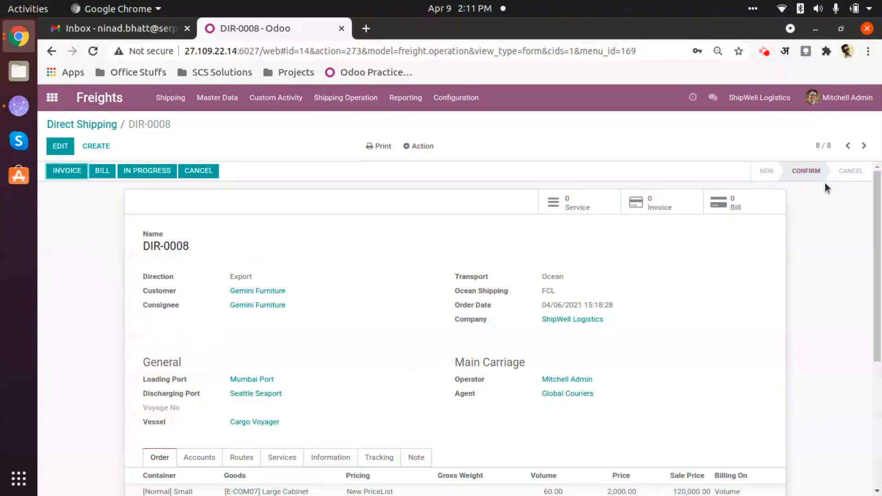
Advance the Gemini Furniture direct shipping order to In Progress and on to In Transit
click(146, 176)
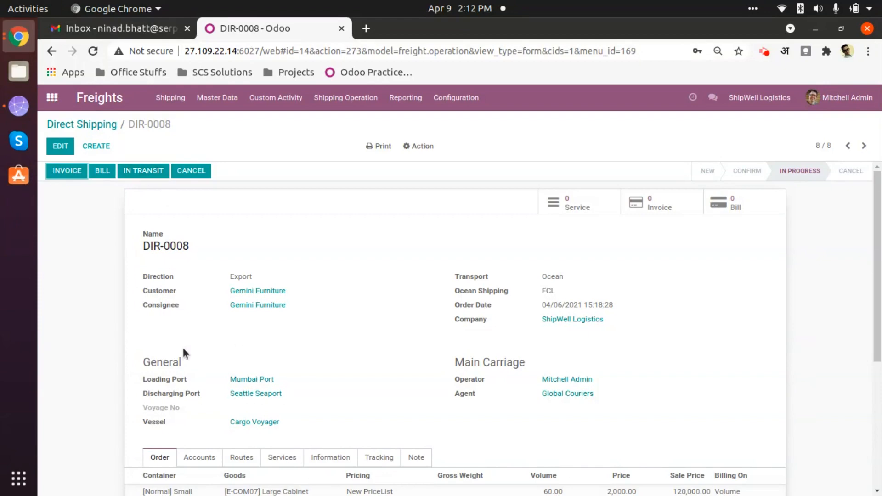
click(146, 175)
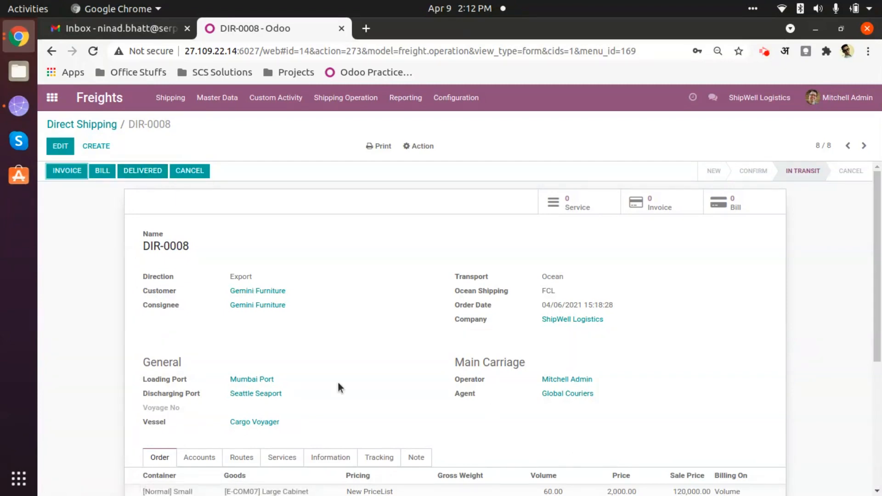
Examine the shipping order's account figures for invoices, bills and margin, and review its order line with the sale price
scroll(339, 387, down, 5)
scroll(381, 386, up, 5)
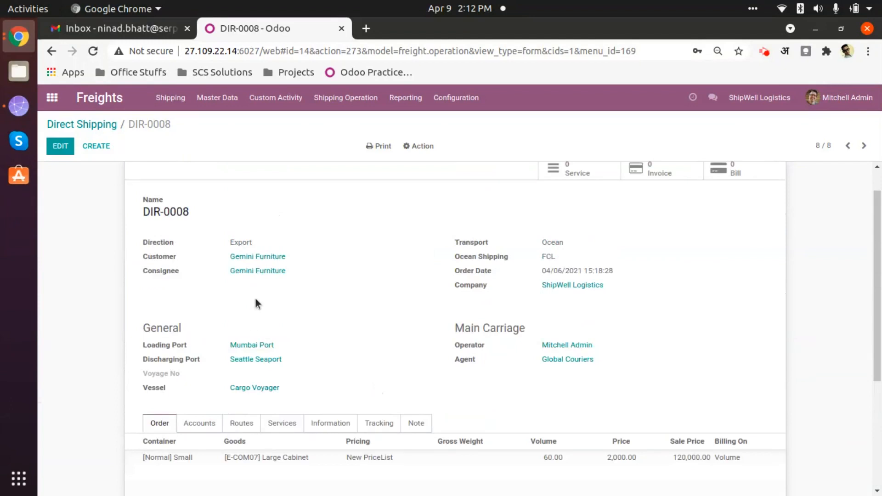
scroll(276, 313, down, 5)
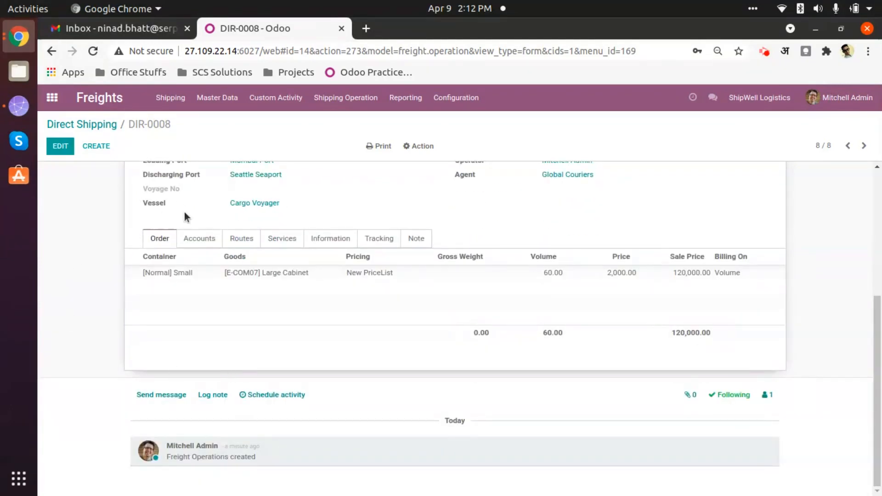
click(197, 239)
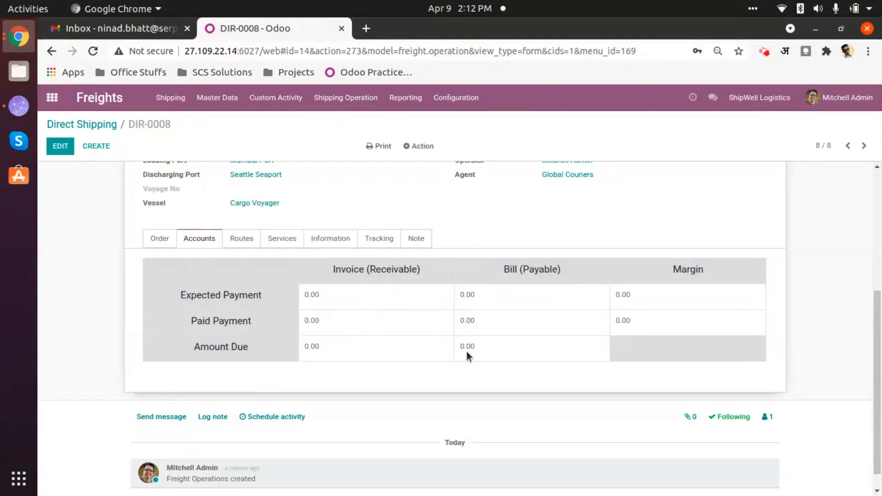
scroll(464, 363, up, 5)
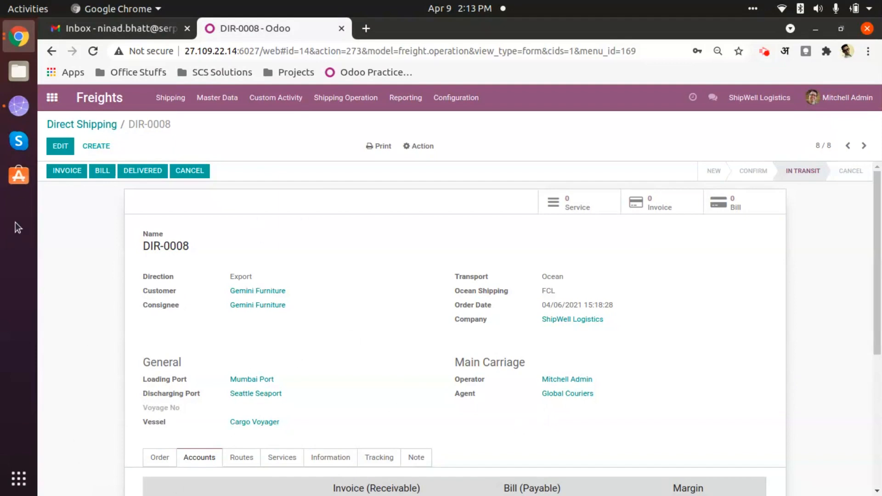
scroll(309, 313, down, 4)
scroll(390, 341, up, 2)
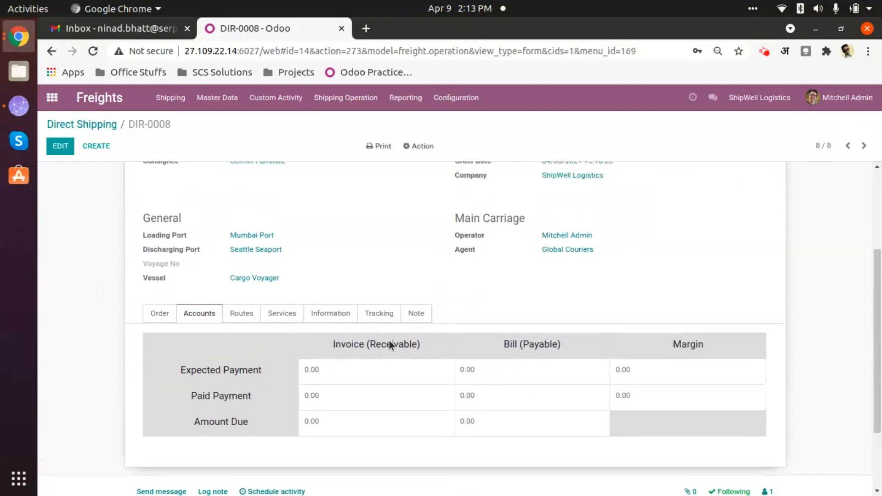
scroll(404, 318, up, 3)
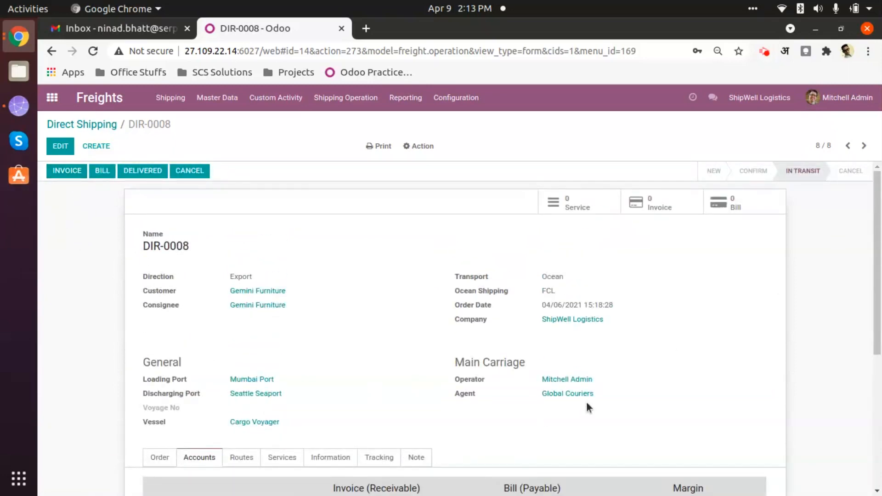
scroll(587, 402, down, 5)
click(173, 252)
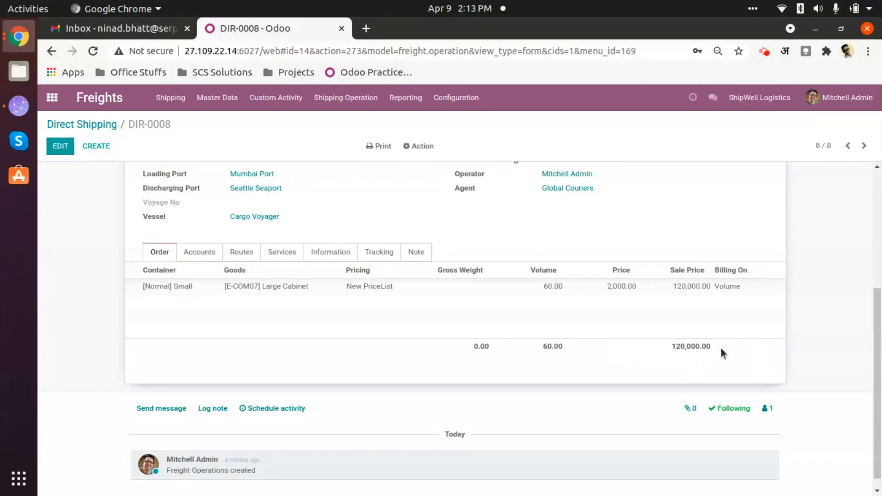
scroll(661, 357, up, 2)
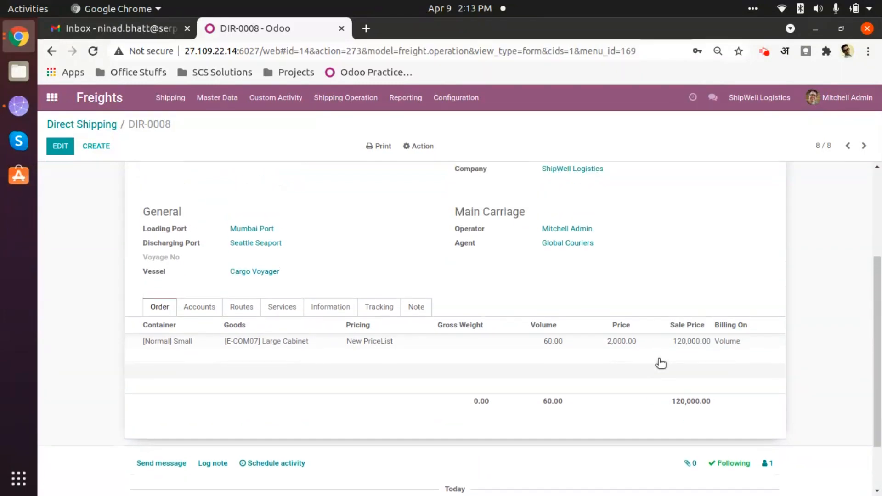
scroll(303, 325, up, 2)
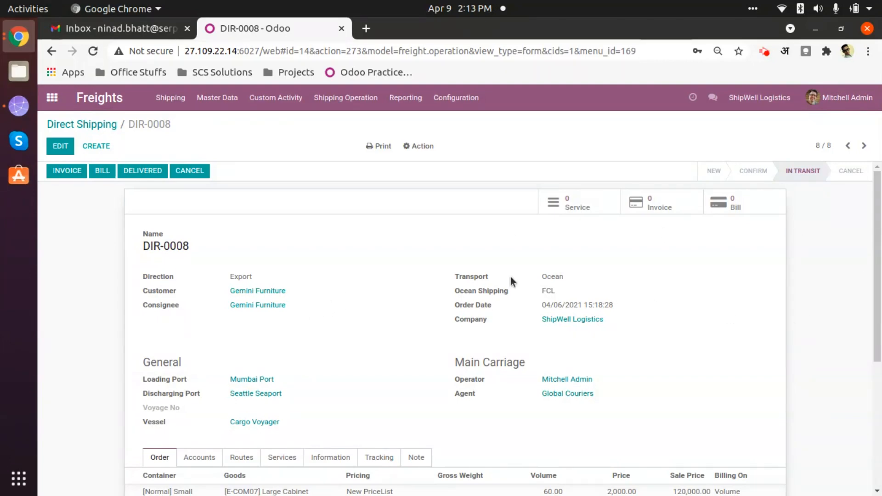
Create a new service record for the shipping order and choose [EXP_REST] Food & Stay as its service
click(597, 204)
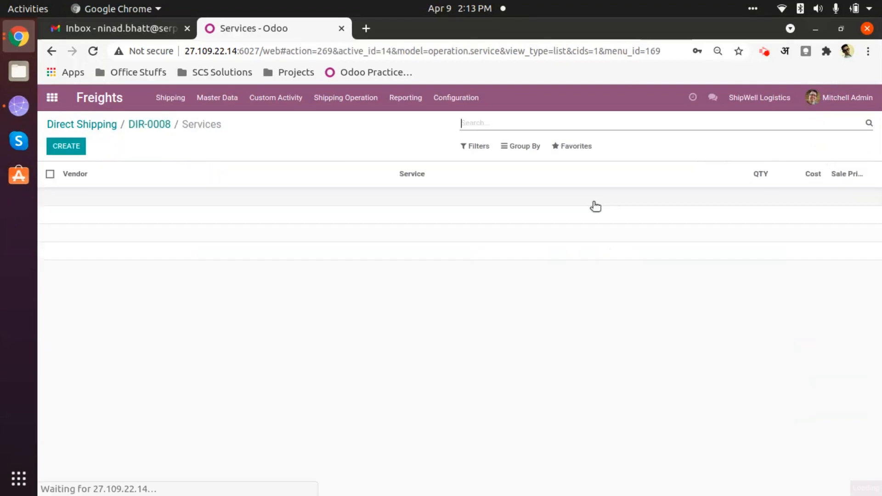
click(75, 145)
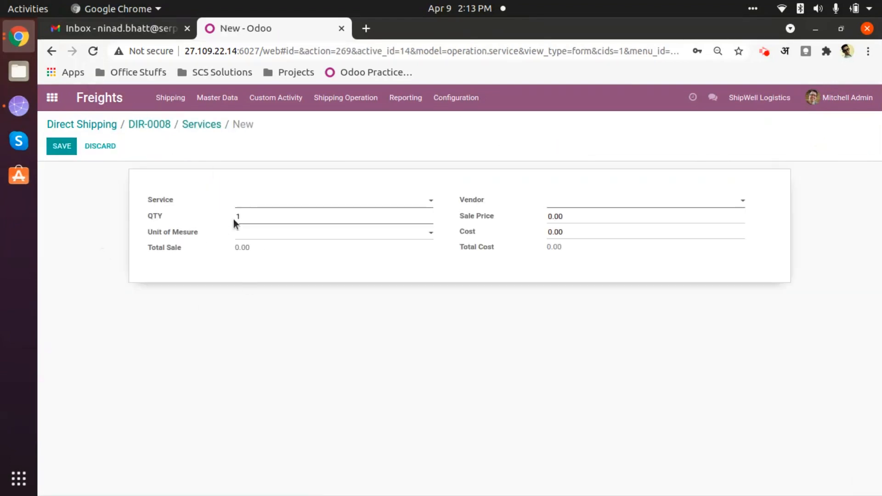
click(253, 202)
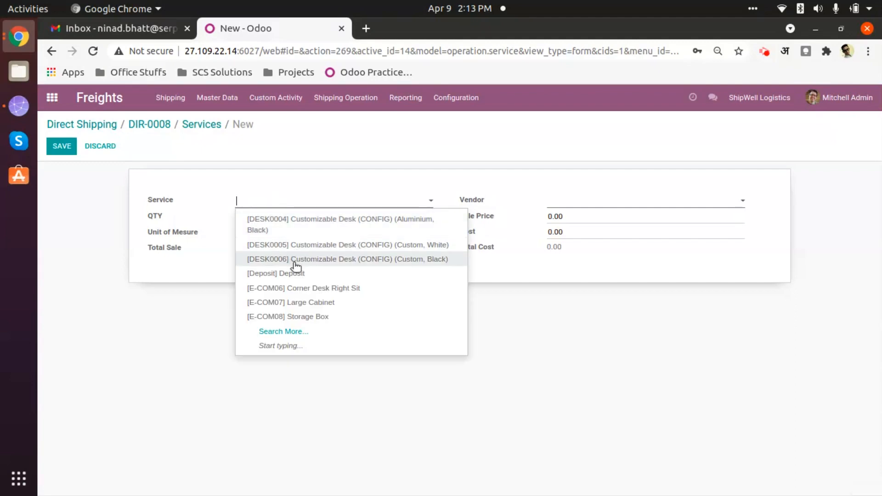
text(hotel)
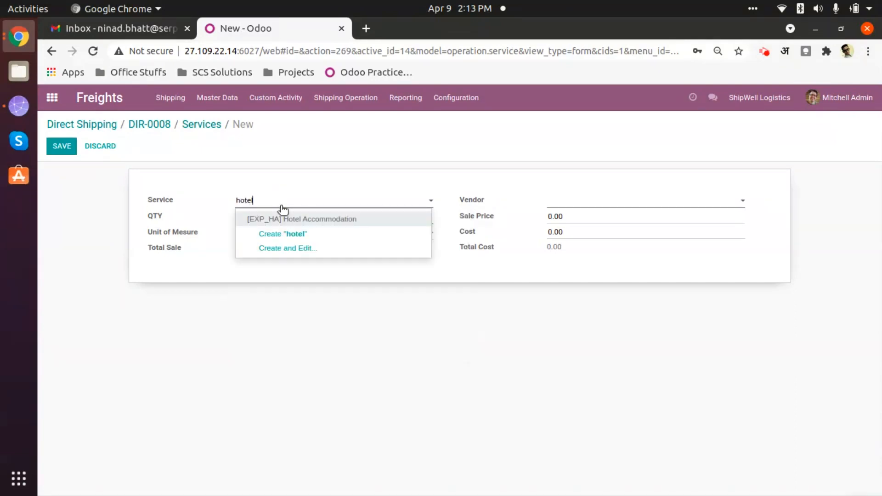
key(ctrl+a)
text(food)
click(301, 220)
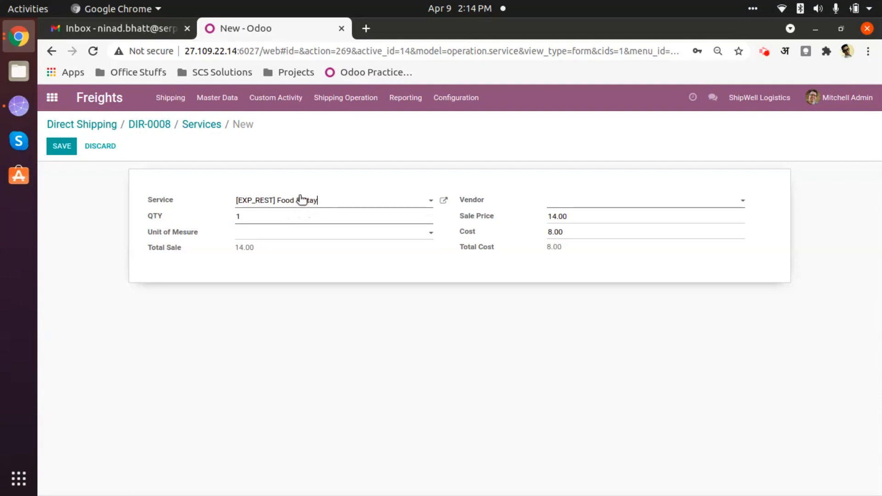
Set the Food & Stay service's quantity to 3 with Days as the unit of measure
click(277, 219)
key(BackSpace)
text(3)
click(332, 234)
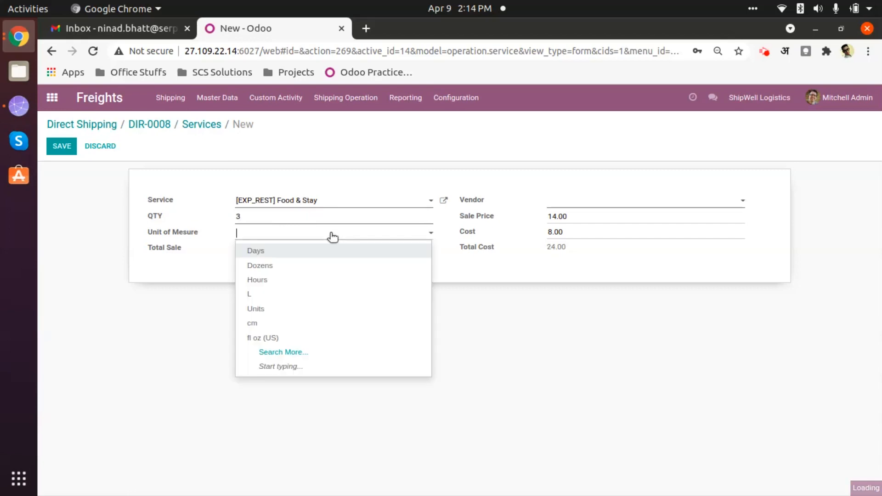
click(263, 252)
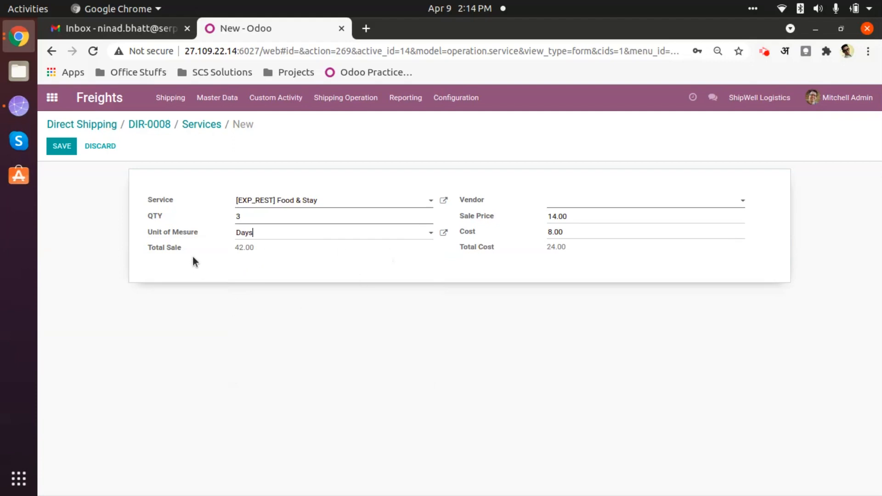
Assign Hotel StayWell as the vendor of the Food & Stay service
click(611, 204)
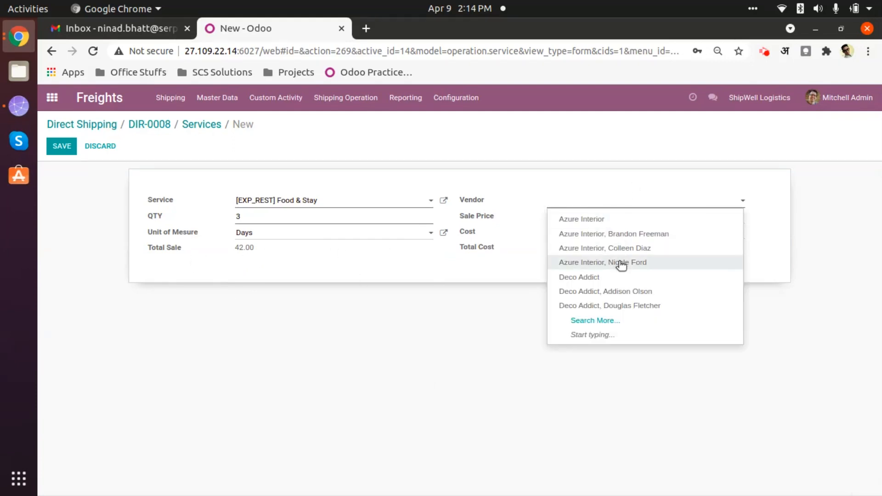
text(hotel)
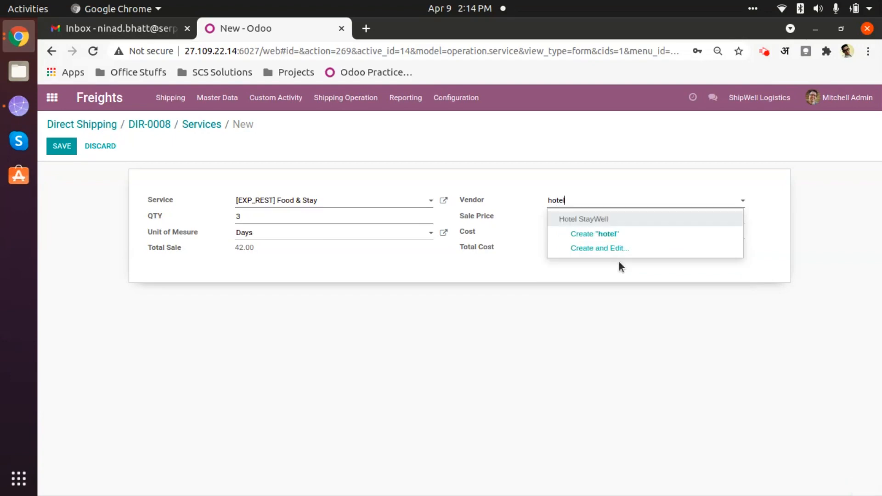
key(Return)
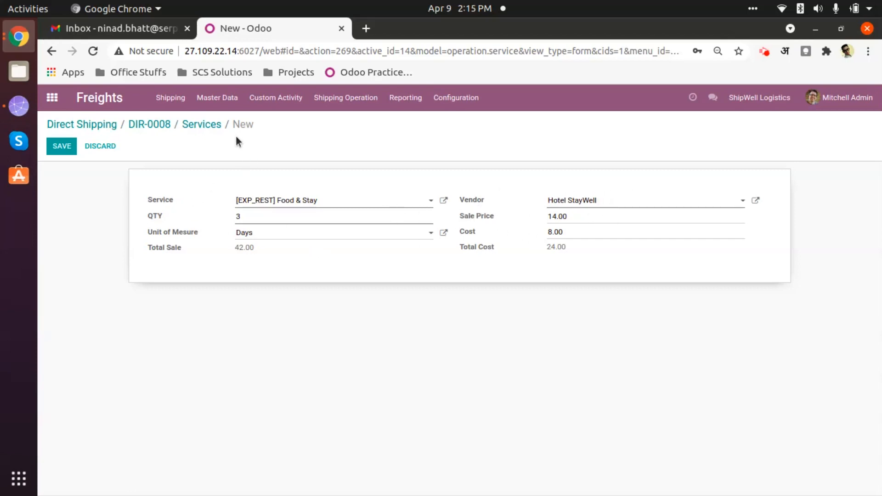
click(219, 98)
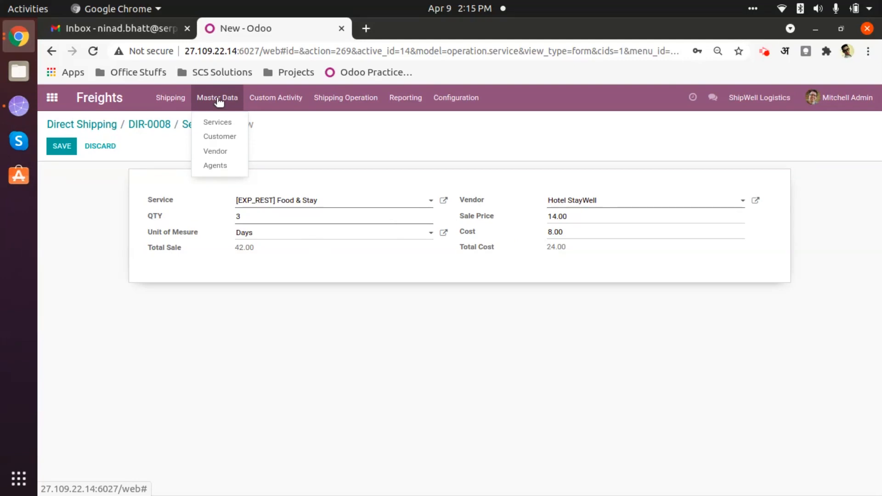
click(356, 139)
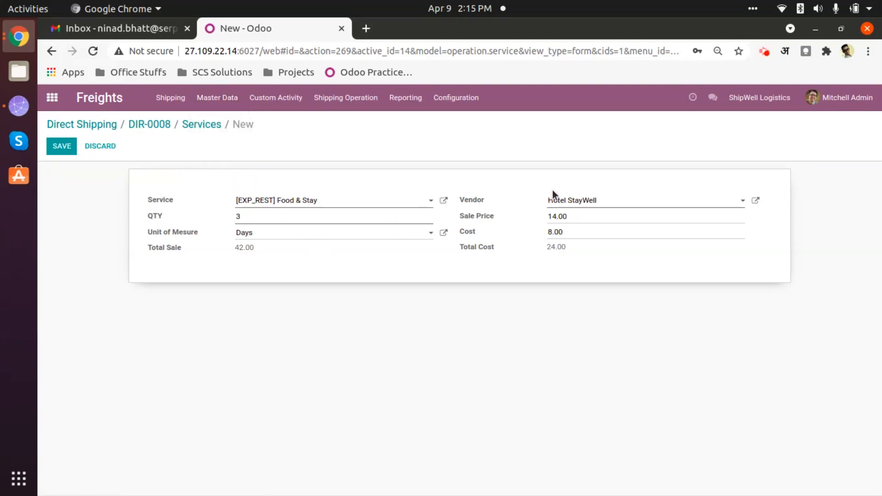
Set both the sale price and the cost of the Food & Stay service to 300 and save the record
click(592, 206)
click(615, 201)
click(570, 236)
key(shift+Tab)
text(300)
key(Tab)
text(300)
click(58, 147)
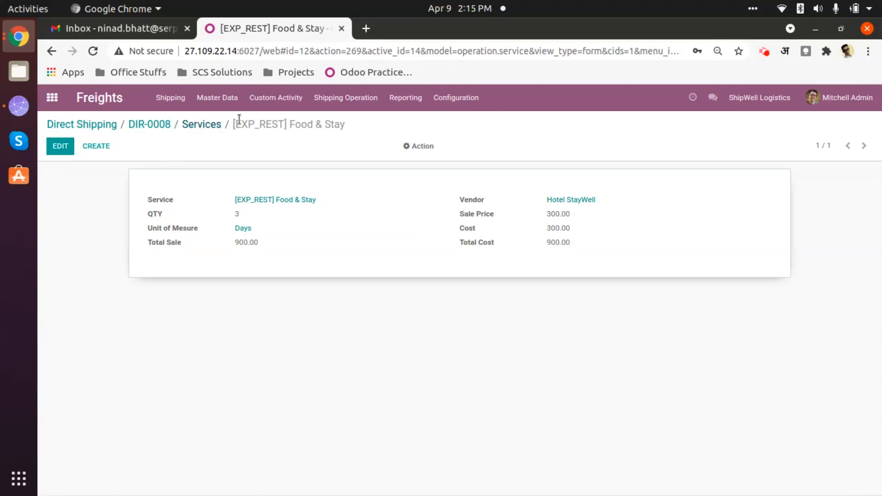
Return to the shipping order, check its list of services, and look over the order form again
click(157, 123)
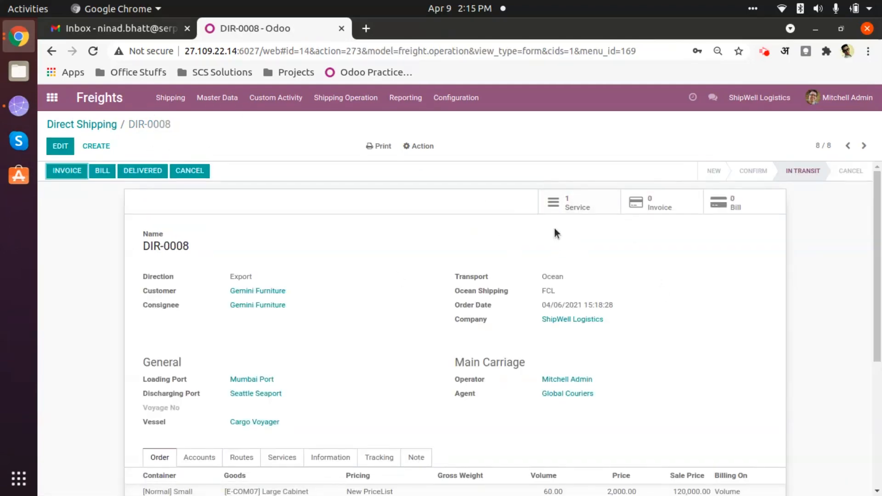
click(585, 206)
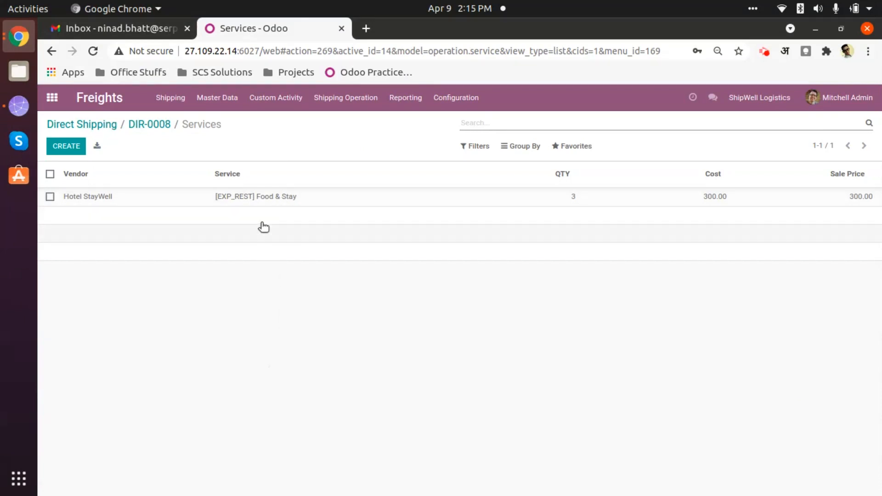
click(149, 124)
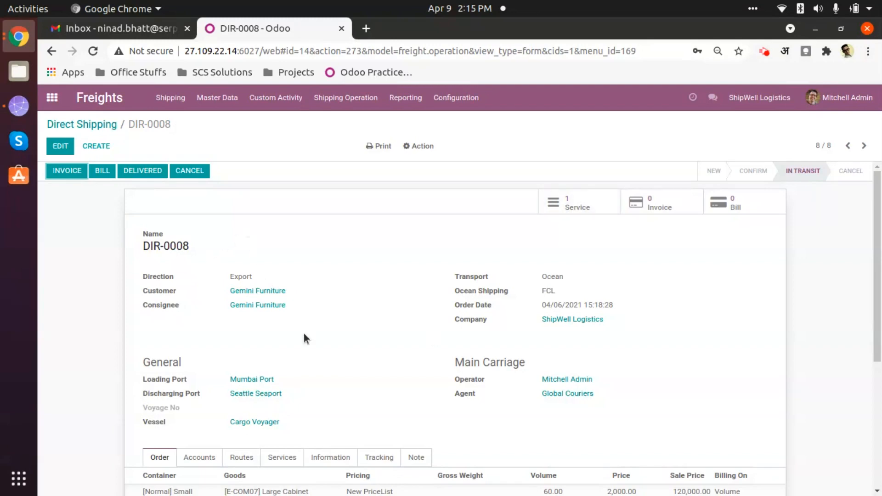
scroll(377, 415, down, 5)
scroll(294, 360, up, 5)
Generate the vendor bill from the shipping order and open the Hotel StayWell draft bill to review its lines
click(103, 171)
click(744, 206)
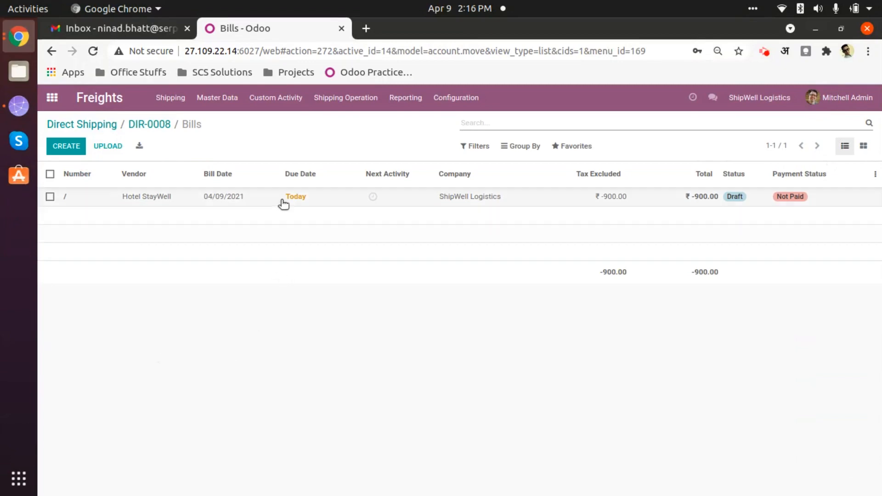
click(306, 201)
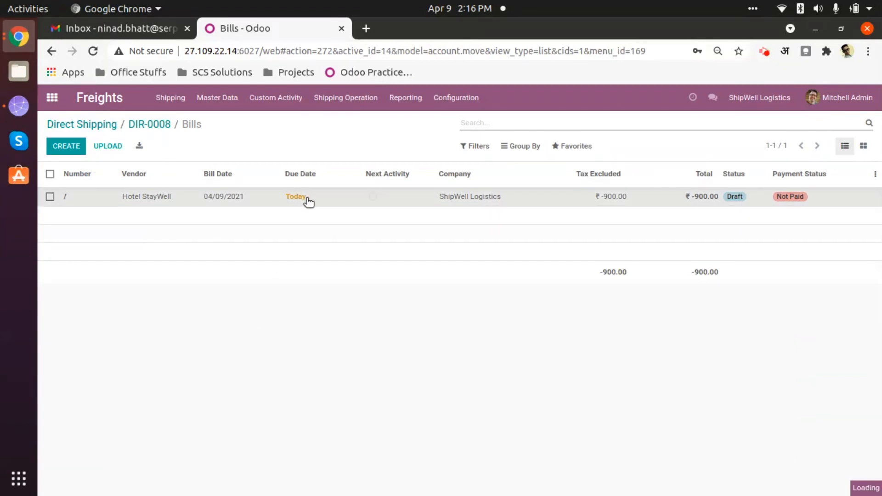
scroll(399, 360, down, 3)
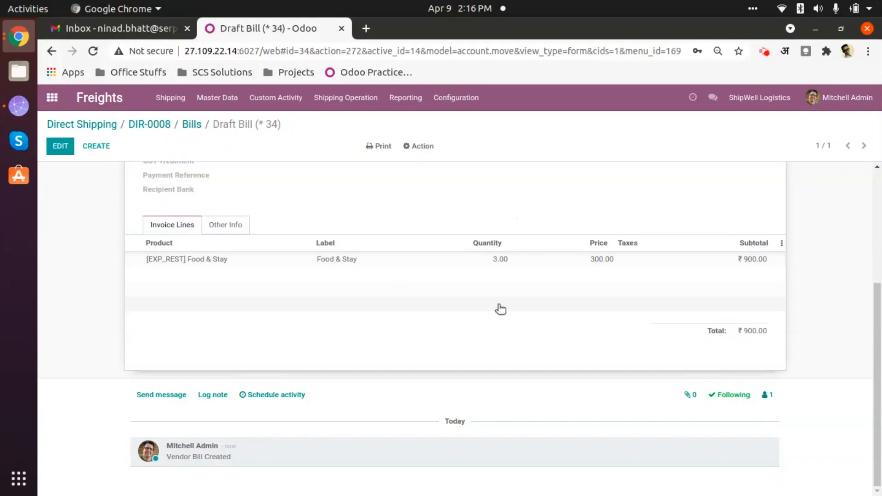
scroll(463, 359, up, 5)
scroll(311, 305, down, 4)
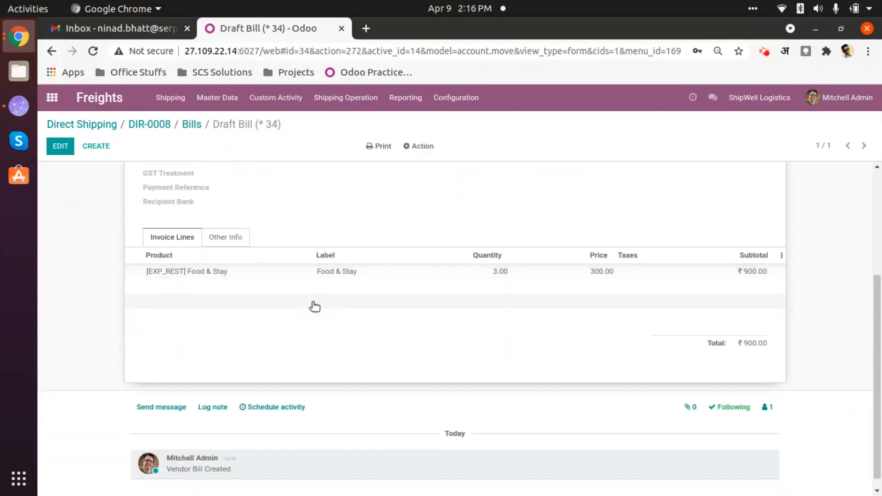
scroll(59, 263, up, 4)
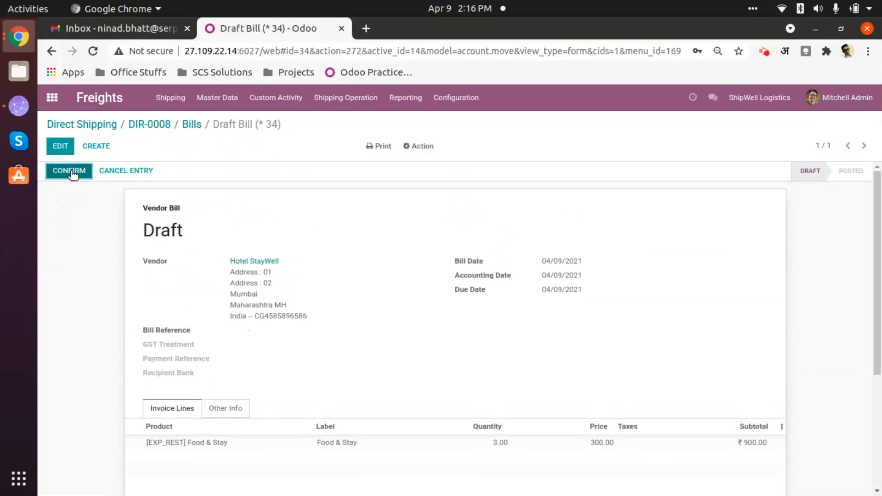
Set the GST treatment of the Hotel StayWell draft bill to Unregistered Business and confirm the bill
click(74, 170)
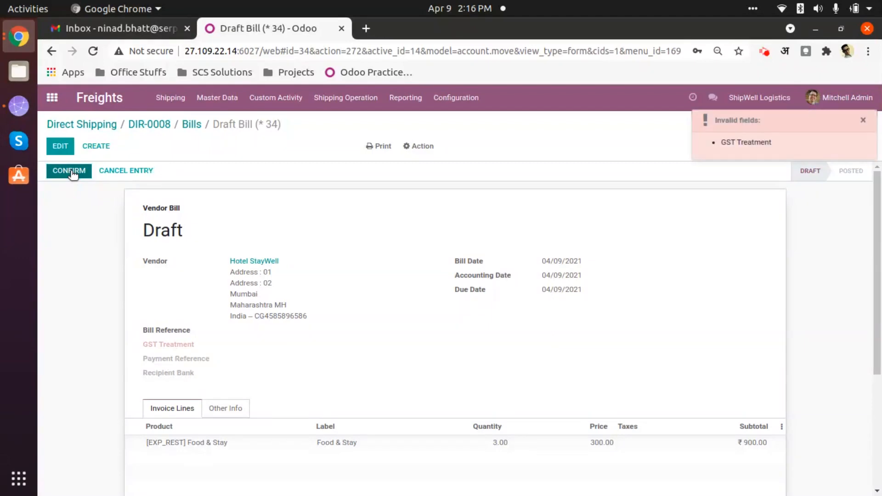
click(57, 148)
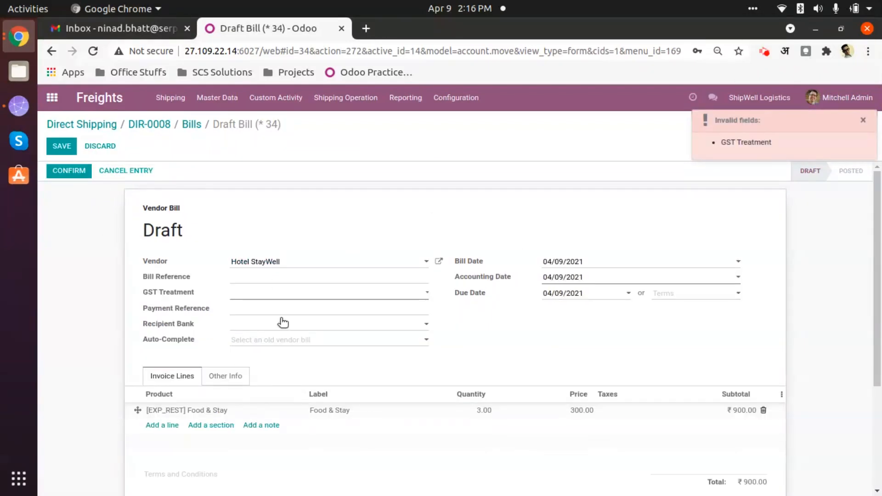
click(282, 294)
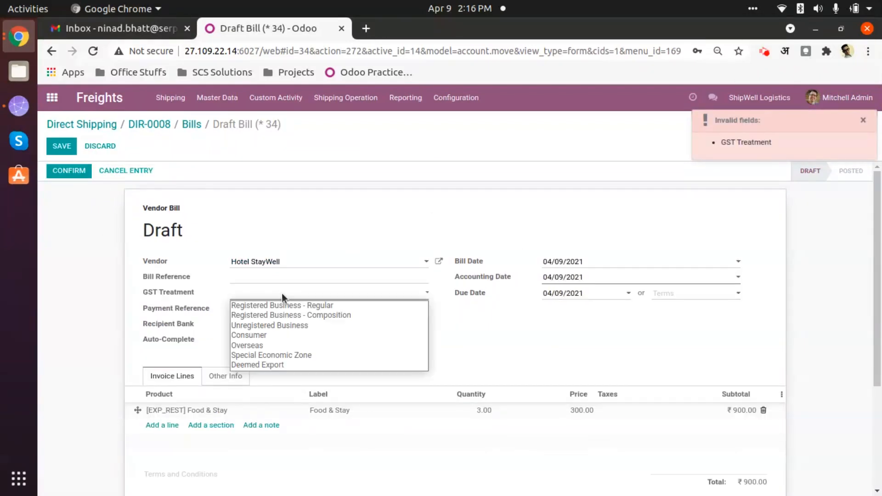
click(270, 326)
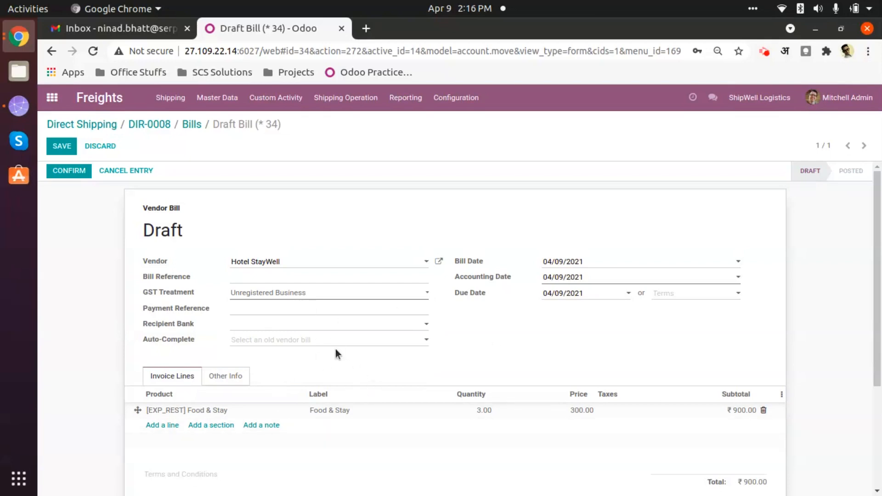
scroll(463, 364, down, 3)
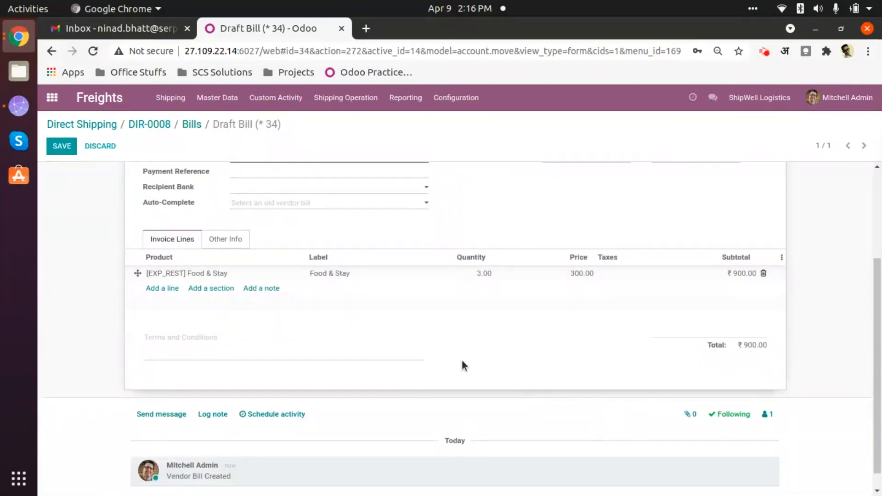
scroll(442, 396, up, 3)
scroll(441, 396, down, 2)
scroll(65, 166, up, 3)
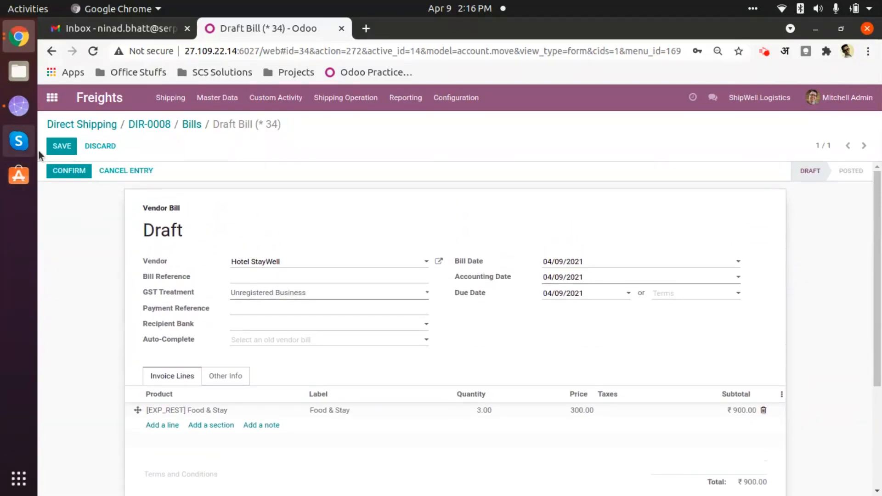
click(82, 174)
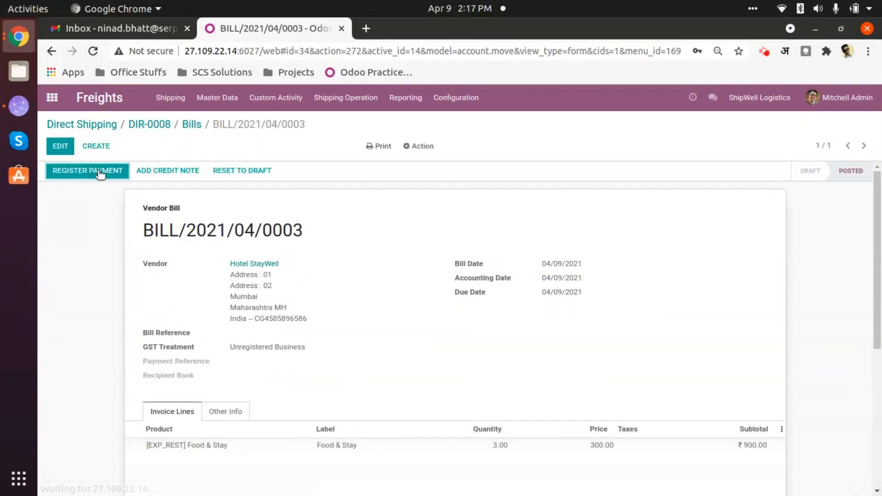
Register the full payment of the Hotel StayWell vendor bill through the Bank journal
scroll(442, 331, down, 5)
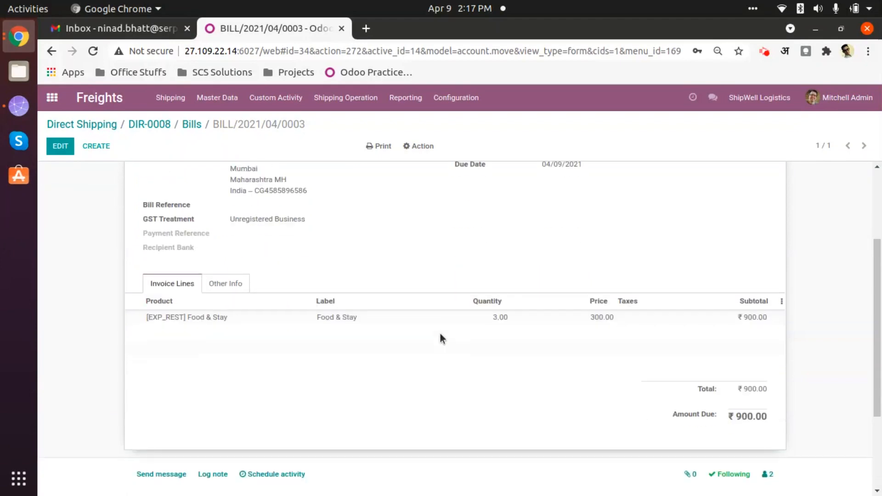
scroll(331, 367, up, 2)
scroll(335, 402, up, 3)
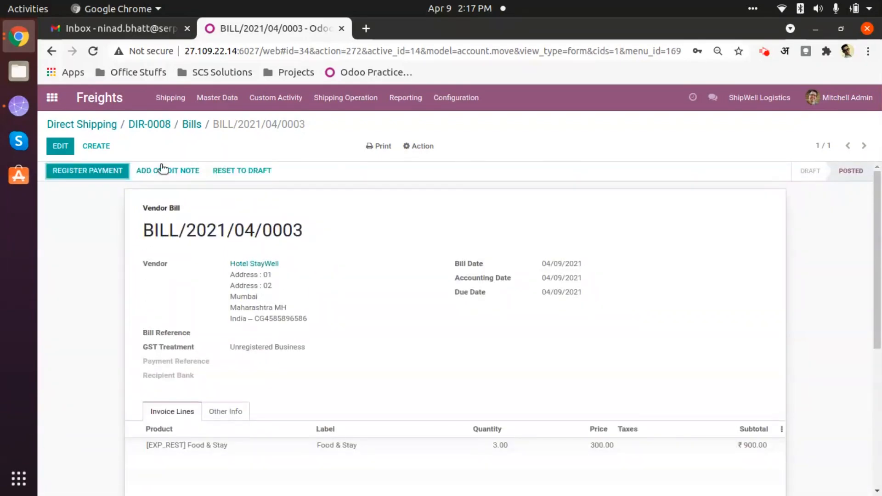
click(87, 171)
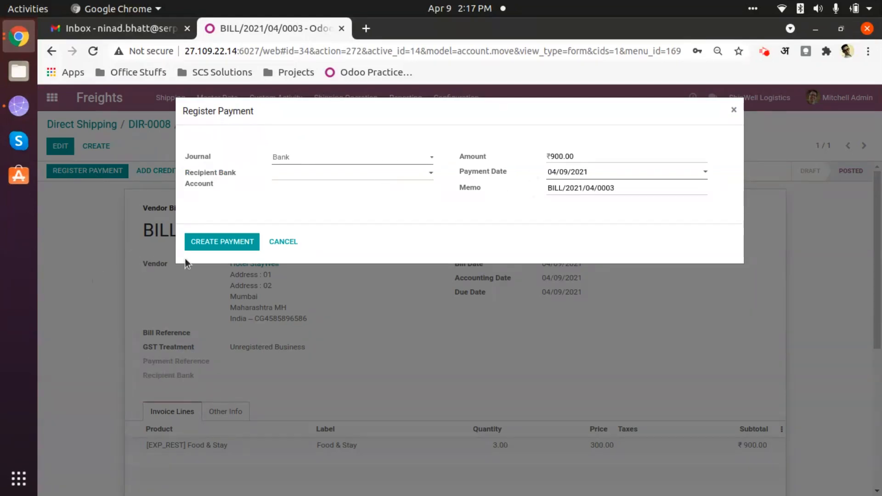
click(233, 243)
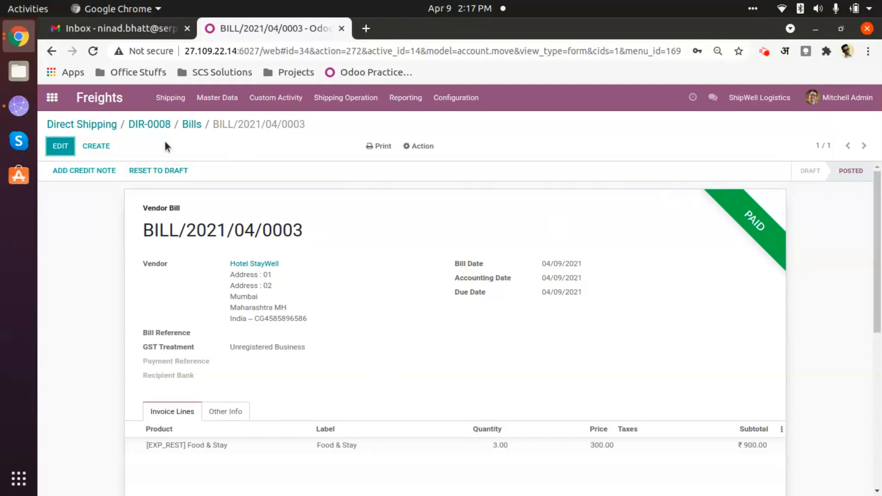
Return to shipping order DIR-0008 and examine its order lines and the receivable, payable and margin figures in its accounts
click(156, 125)
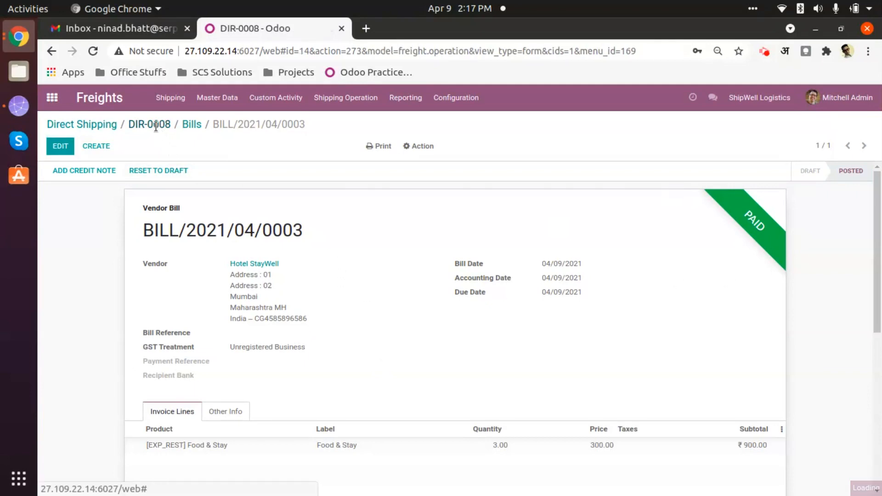
scroll(368, 302, down, 5)
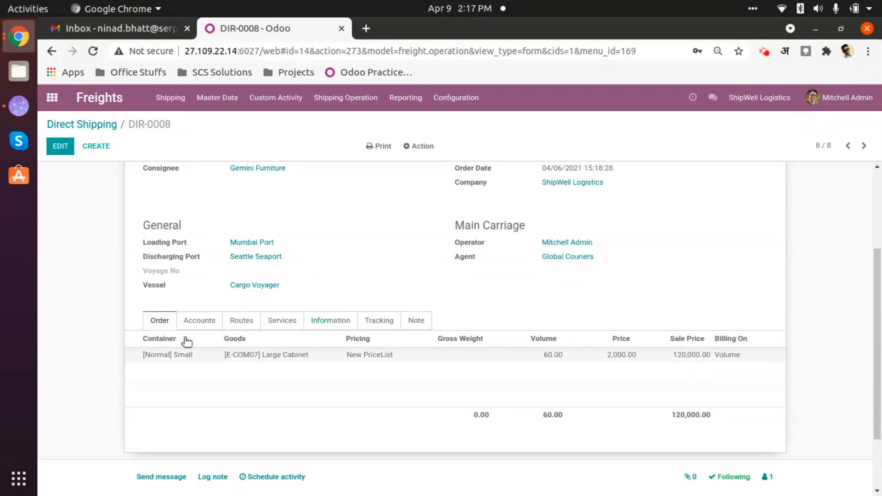
scroll(350, 301, up, 3)
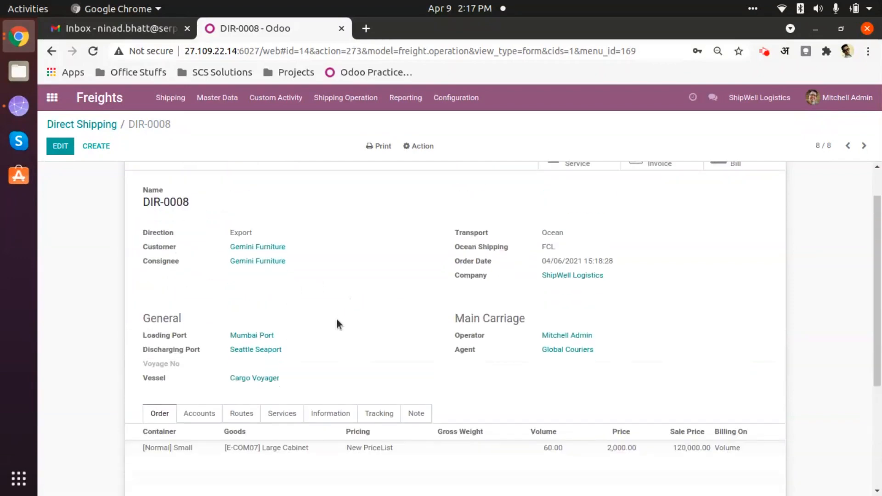
scroll(262, 317, down, 4)
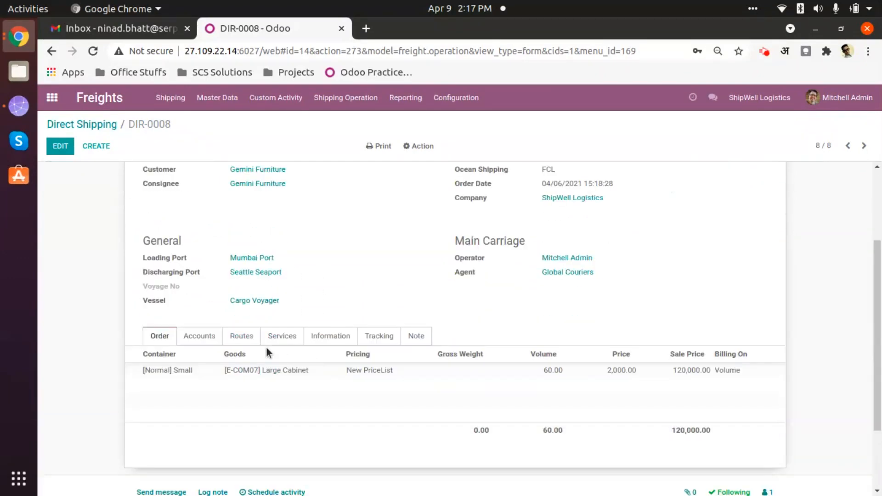
scroll(249, 307, down, 1)
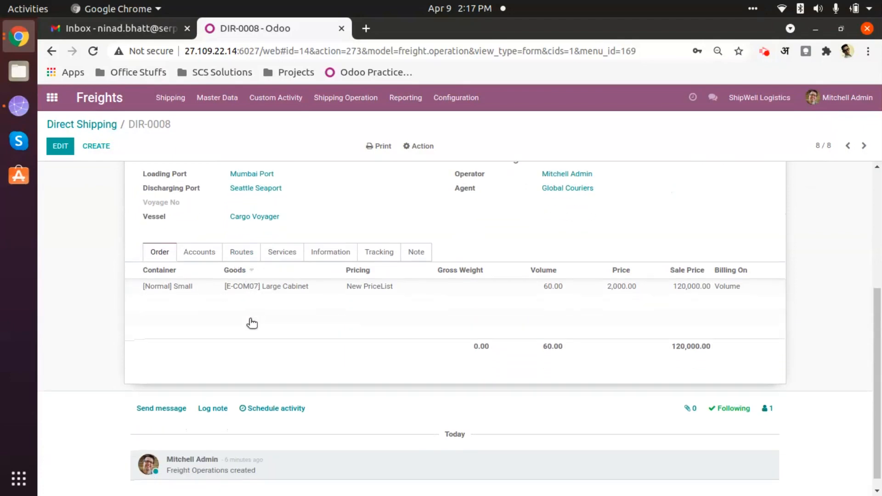
scroll(422, 307, up, 1)
scroll(486, 324, up, 4)
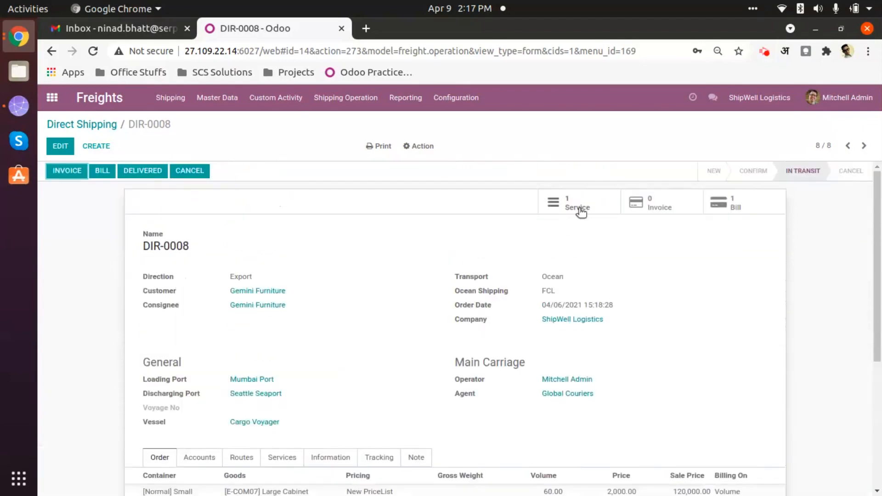
scroll(326, 481, down, 5)
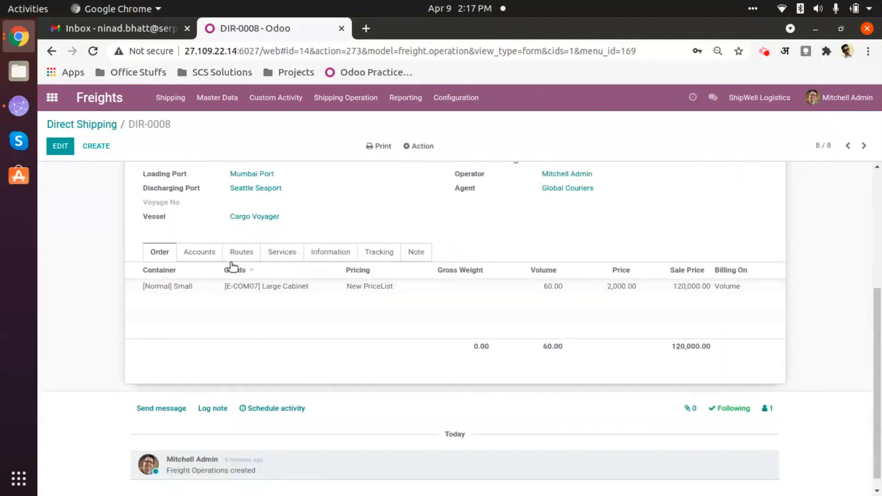
click(199, 254)
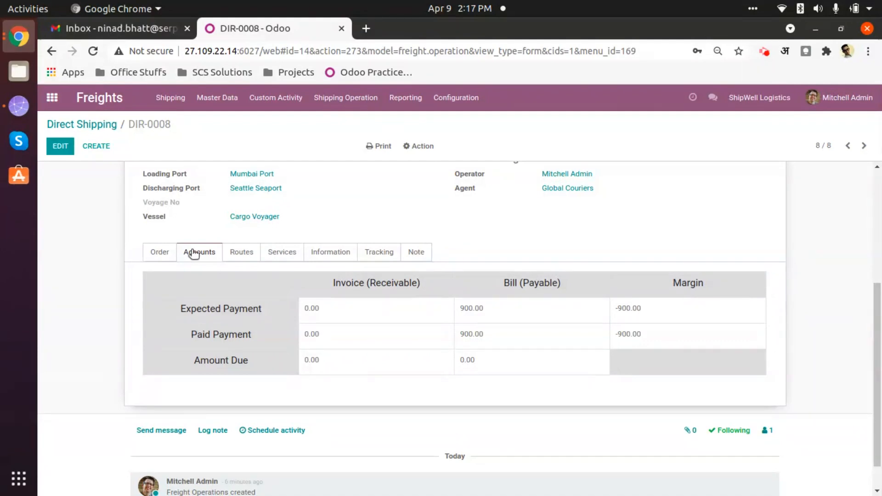
Generate the customer invoice from the shipping order and open the Gemini Furniture draft invoice to review its lines
scroll(190, 294, up, 5)
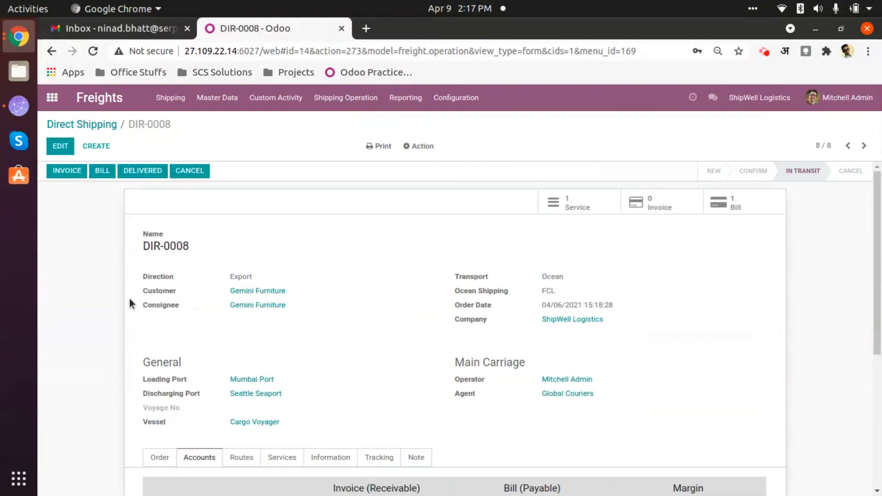
click(67, 171)
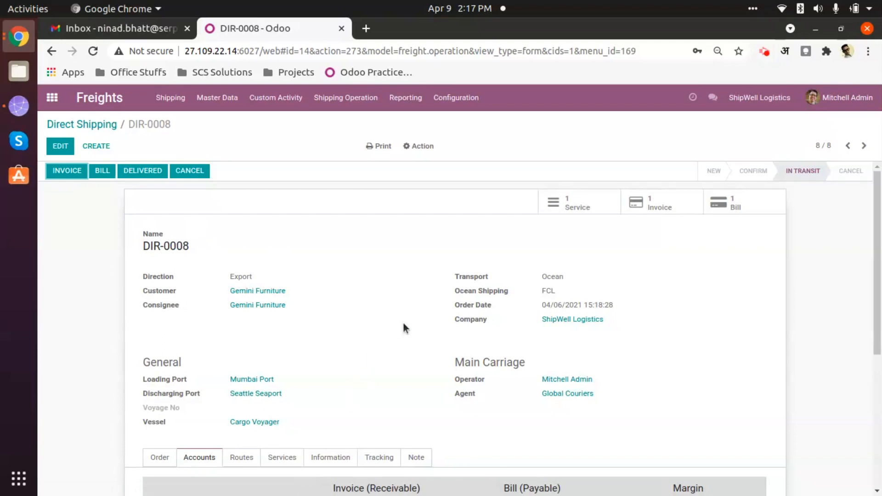
click(662, 203)
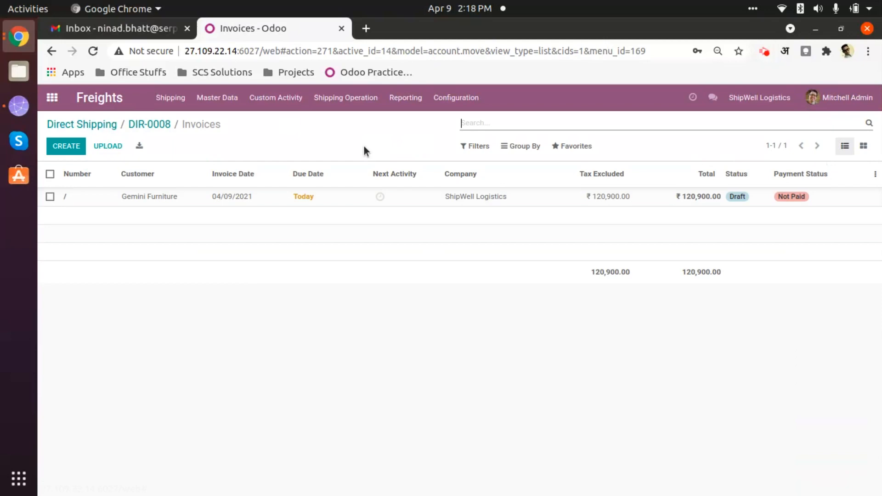
click(252, 197)
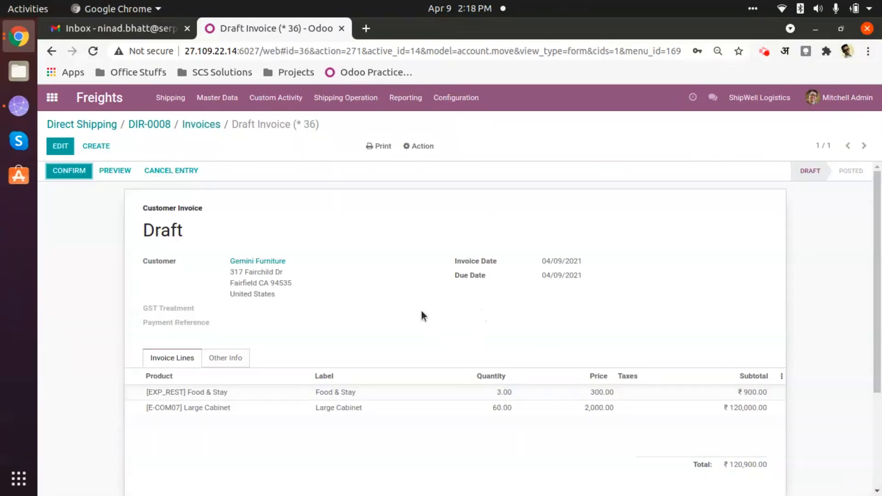
scroll(421, 309, down, 3)
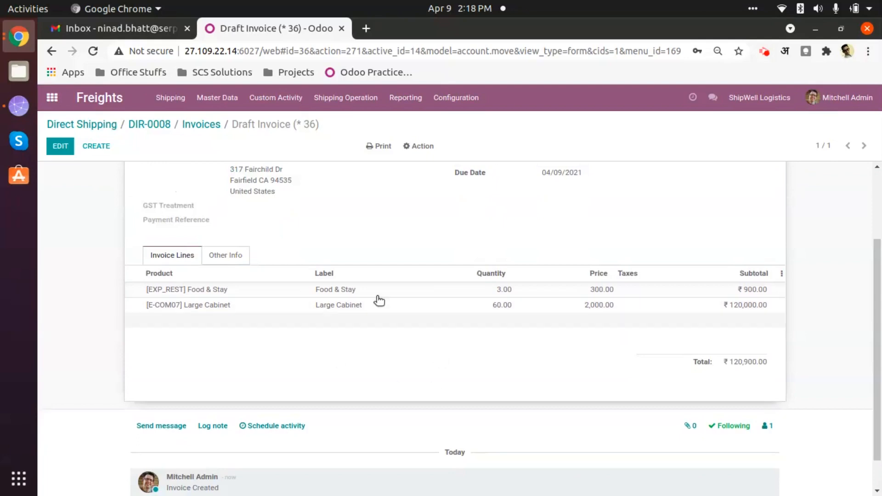
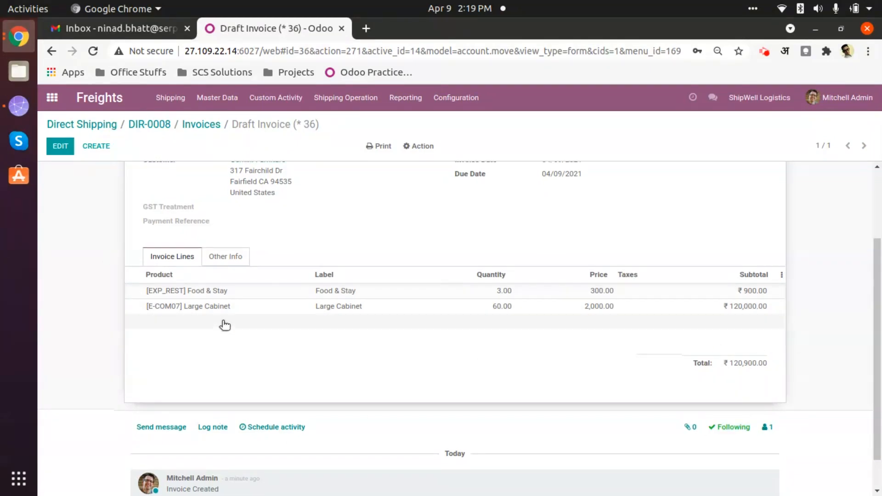
Set the GST treatment of the Gemini Furniture draft invoice to Unregistered Business and confirm the invoice
scroll(225, 325, up, 5)
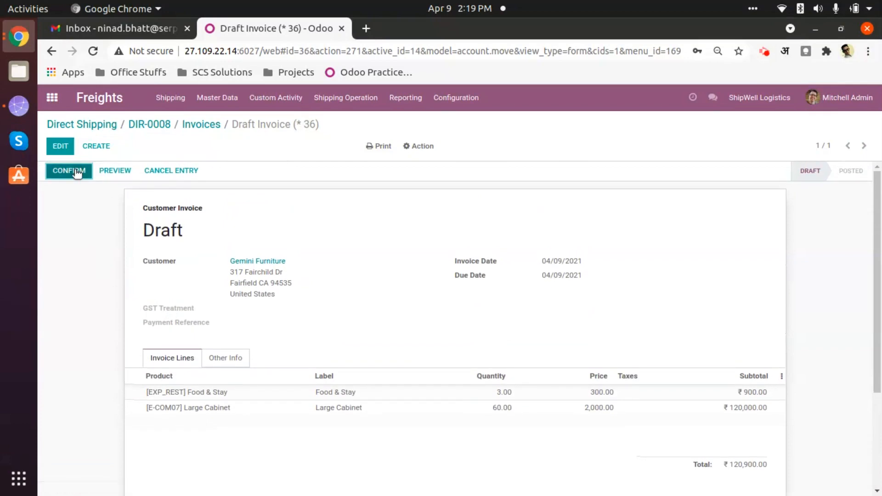
click(77, 172)
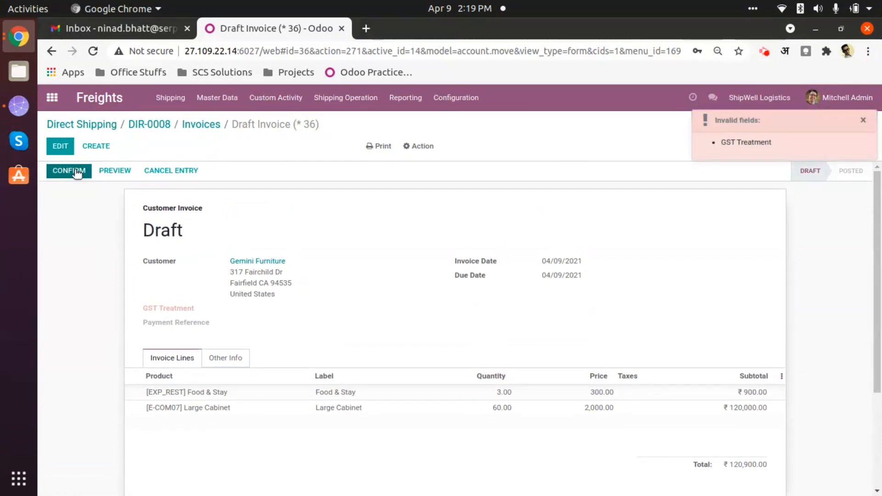
click(60, 148)
click(264, 277)
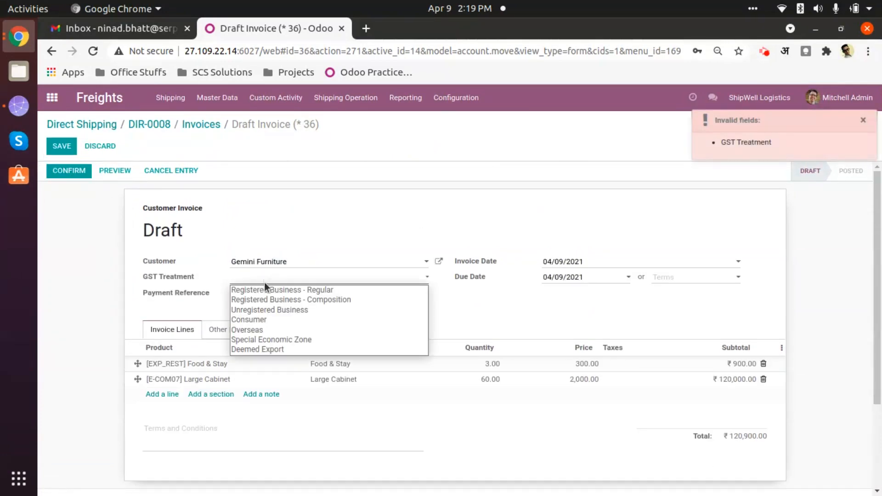
click(265, 313)
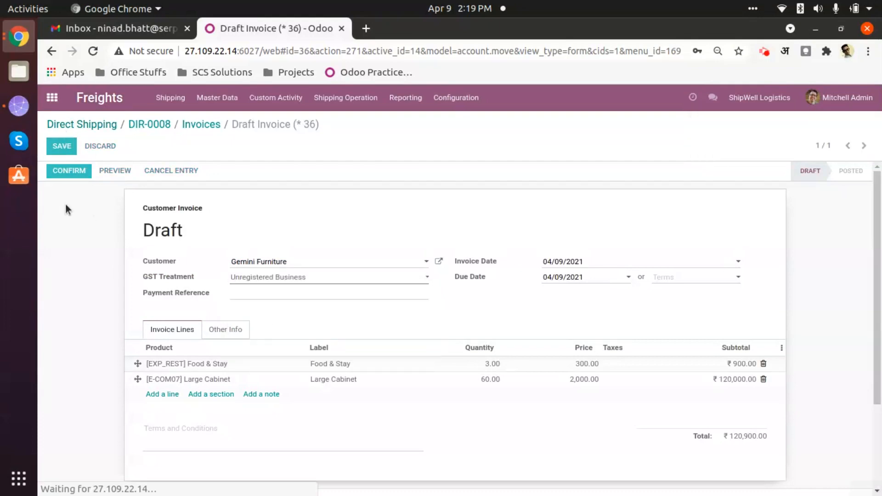
click(72, 174)
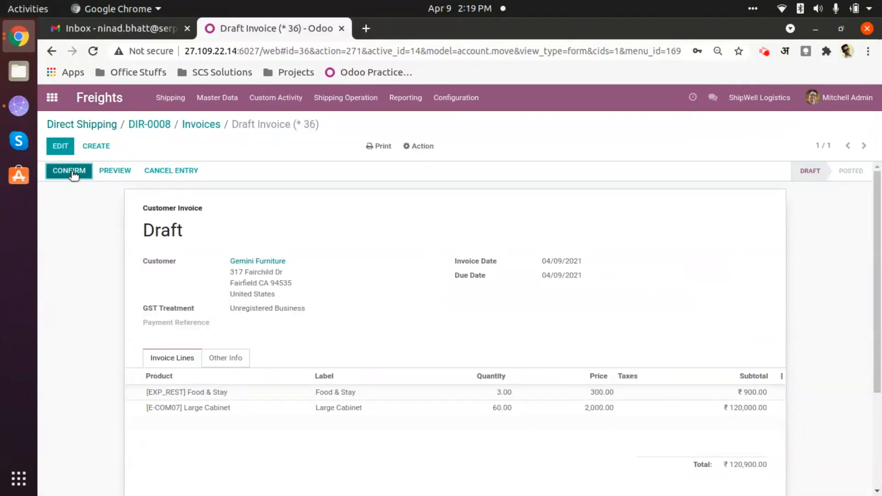
scroll(216, 308, down, 3)
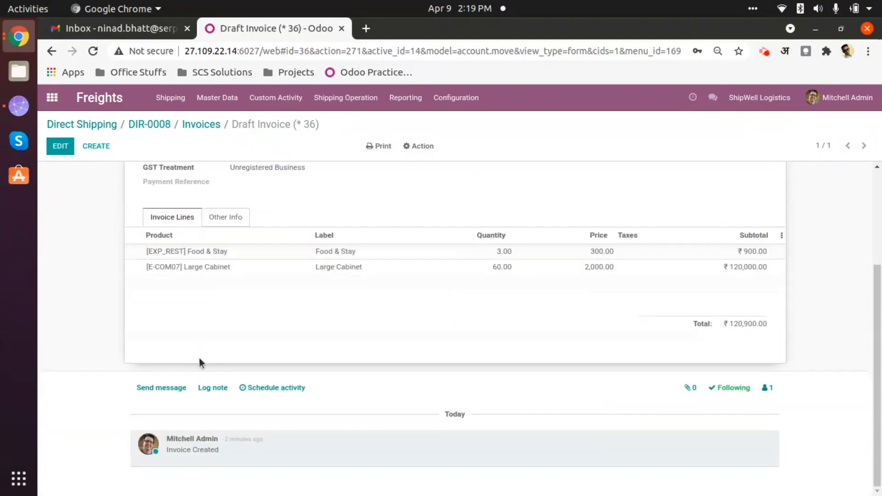
scroll(199, 357, up, 3)
click(77, 172)
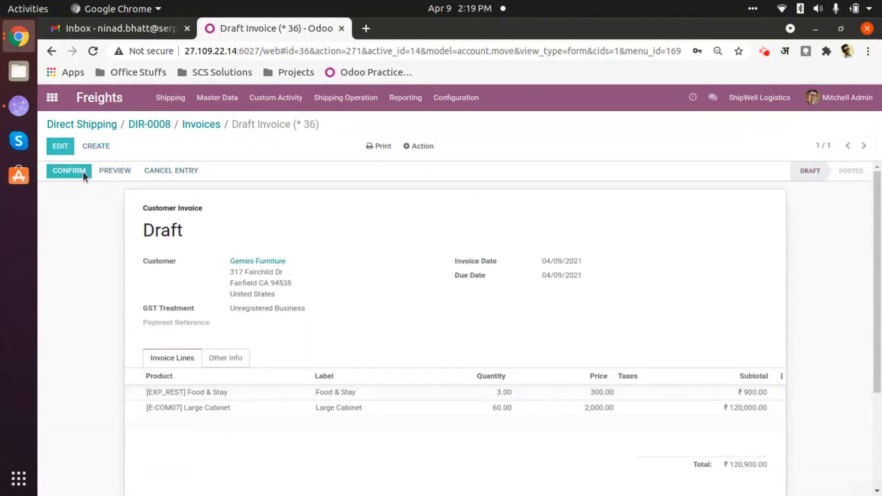
Register the full payment of the Gemini Furniture customer invoice through the Bank journal
scroll(245, 361, down, 3)
scroll(87, 225, up, 3)
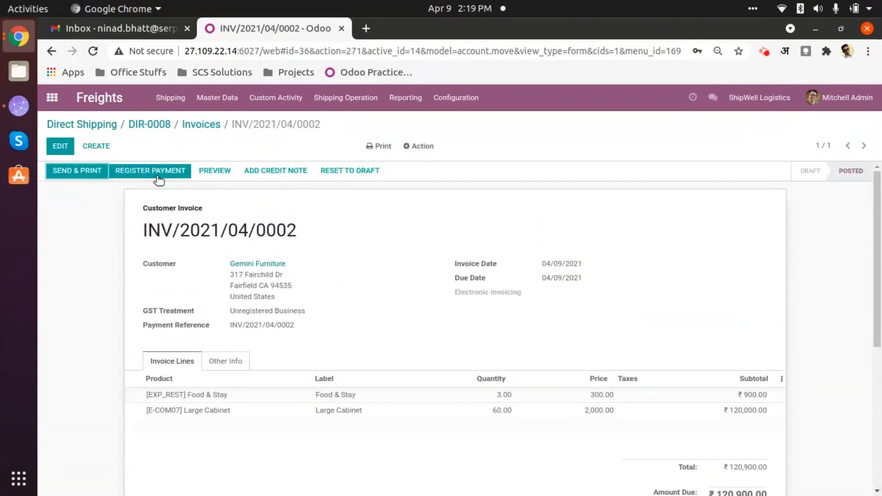
click(155, 174)
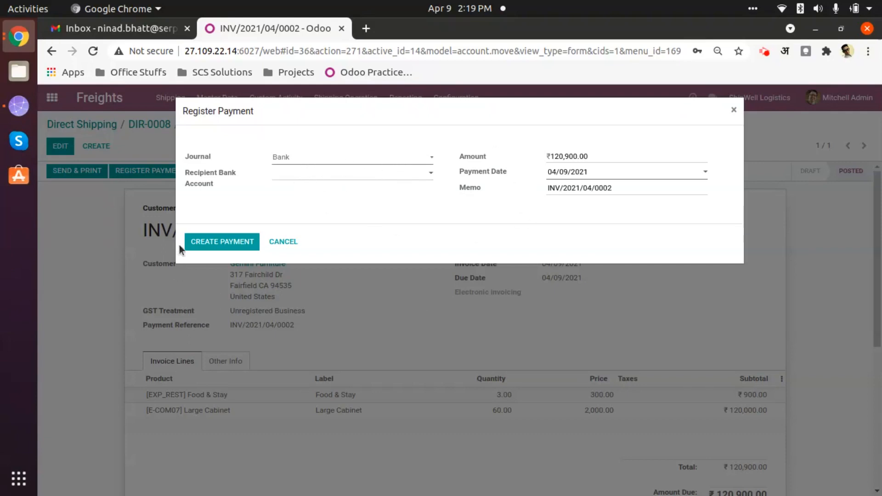
click(232, 240)
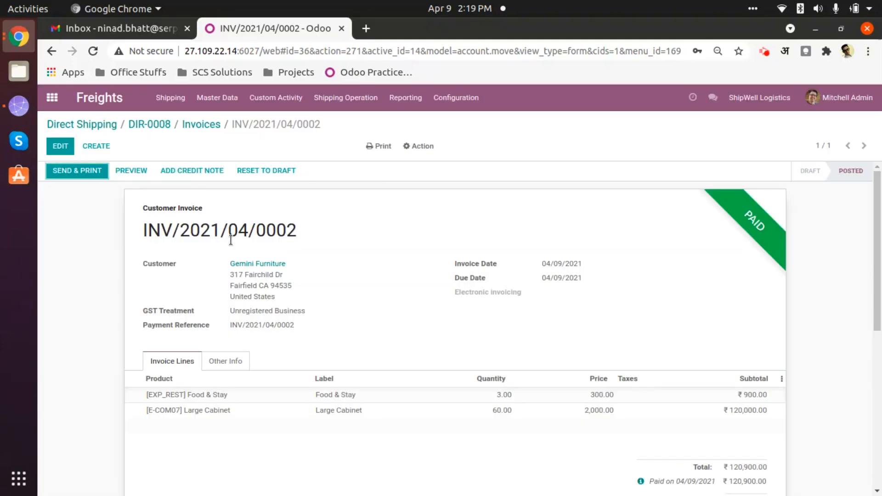
Examine the paid Gemini Furniture customer invoice, including its lines, payment summary and message log
scroll(458, 366, down, 3)
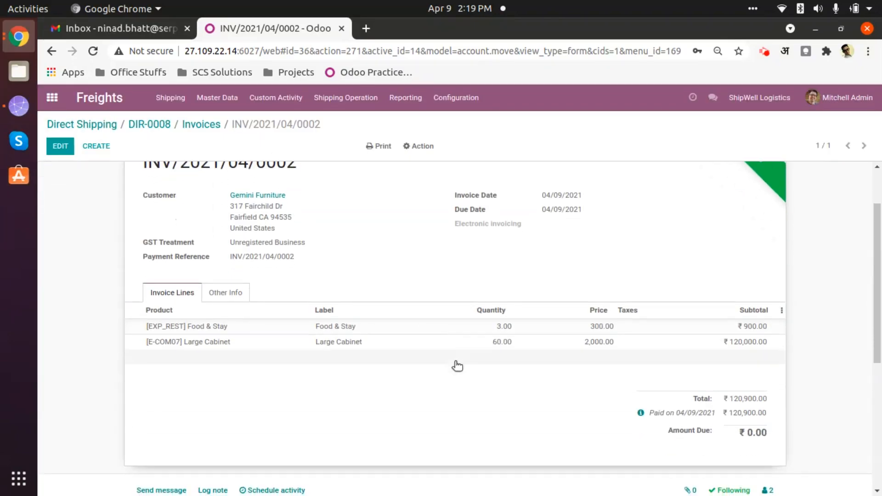
scroll(437, 411, up, 1)
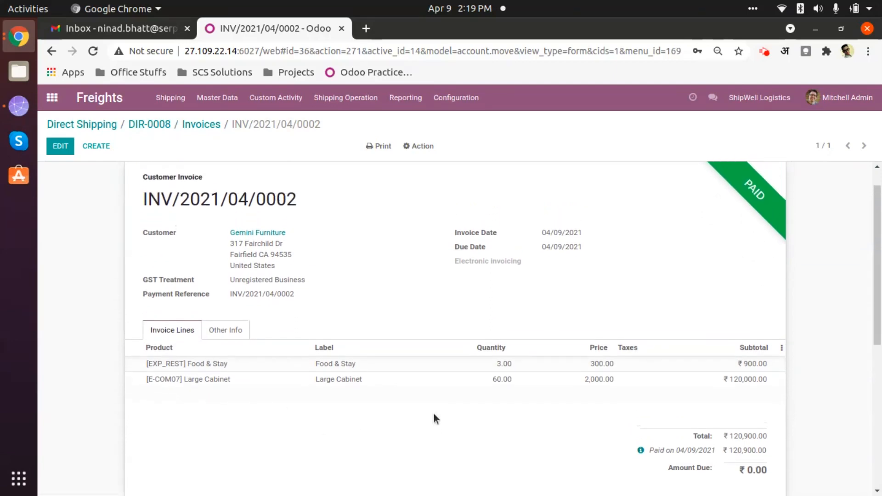
scroll(473, 238, up, 1)
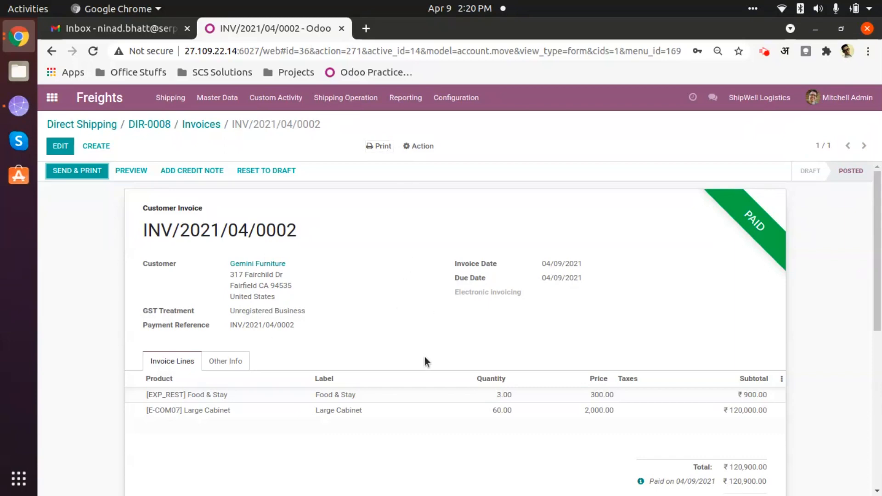
scroll(425, 360, down, 5)
scroll(307, 338, down, 3)
scroll(318, 437, up, 1)
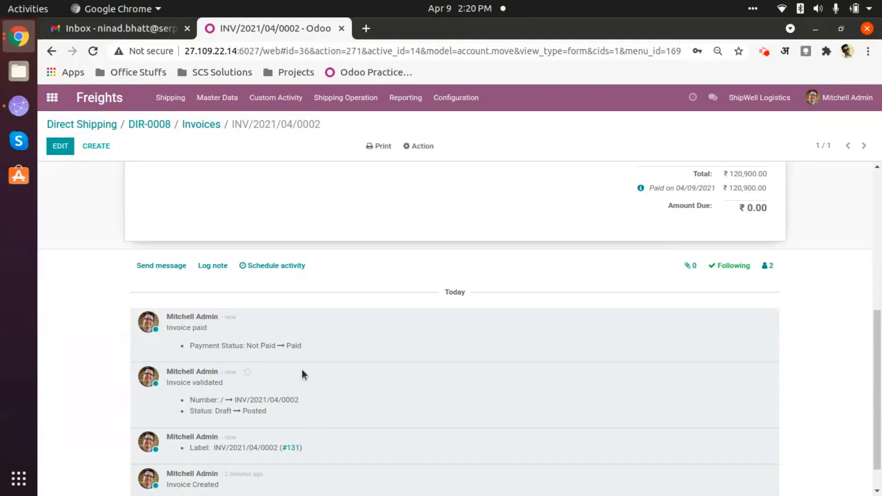
scroll(384, 437, down, 1)
scroll(383, 437, up, 5)
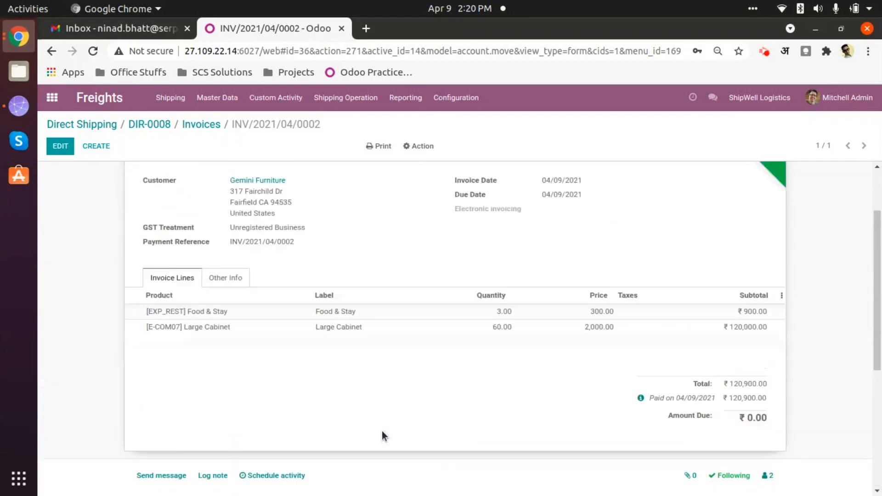
scroll(384, 437, down, 1)
scroll(383, 436, up, 3)
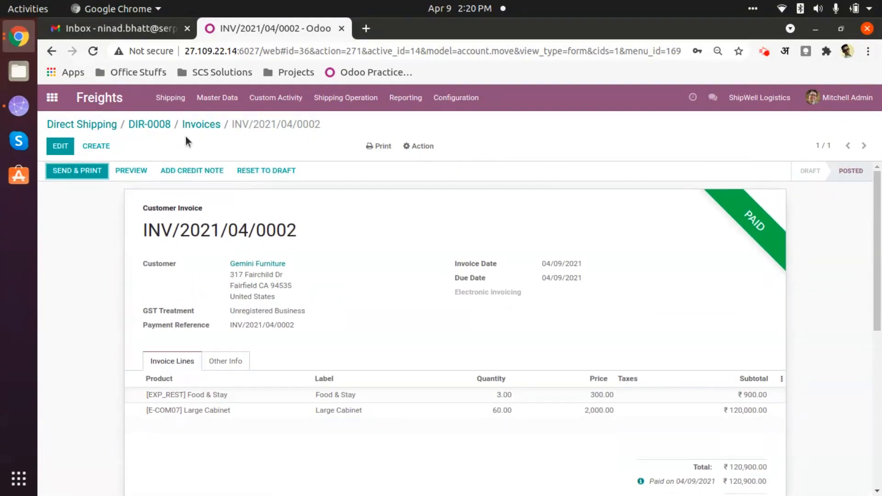
Return to the Gemini Furniture direct shipping order and review its container and goods line
click(150, 125)
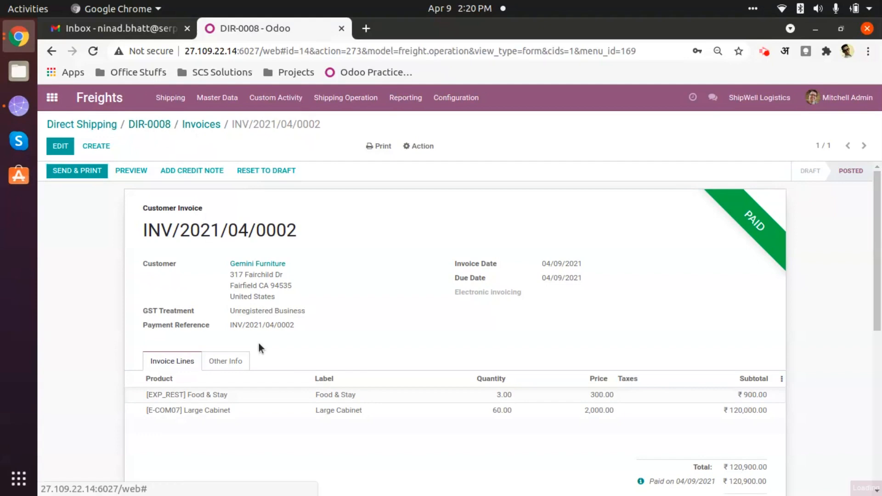
scroll(404, 396, down, 2)
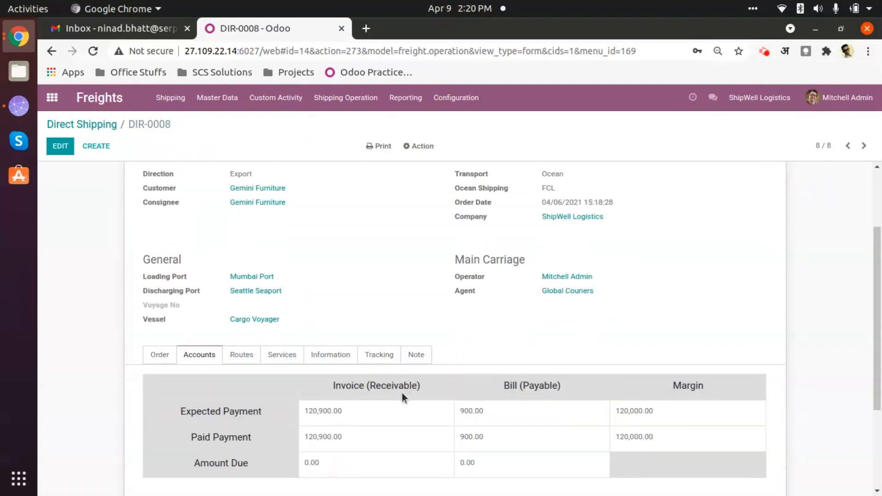
click(162, 363)
scroll(152, 344, down, 2)
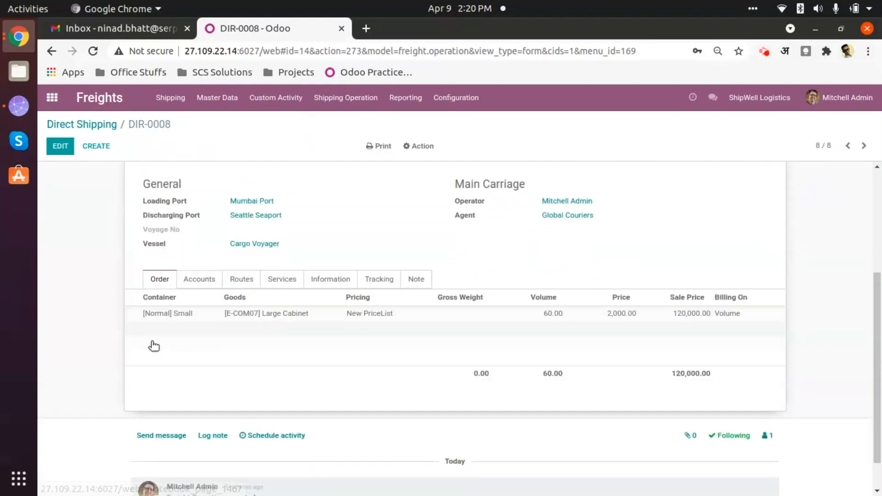
scroll(213, 327, up, 5)
scroll(212, 327, down, 3)
Examine the shipping order's accounts for expected, paid and due amounts on invoices and bills, plus the margin
click(208, 320)
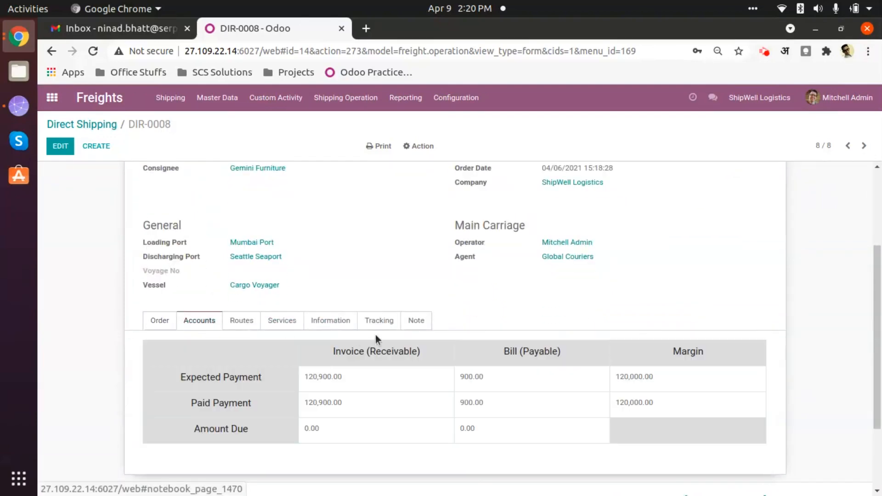
scroll(376, 335, down, 1)
scroll(376, 340, down, 1)
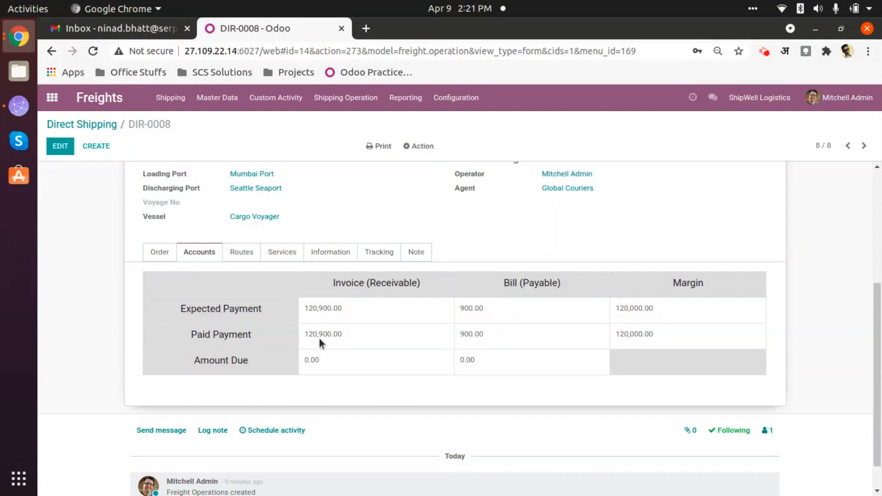
scroll(490, 340, up, 5)
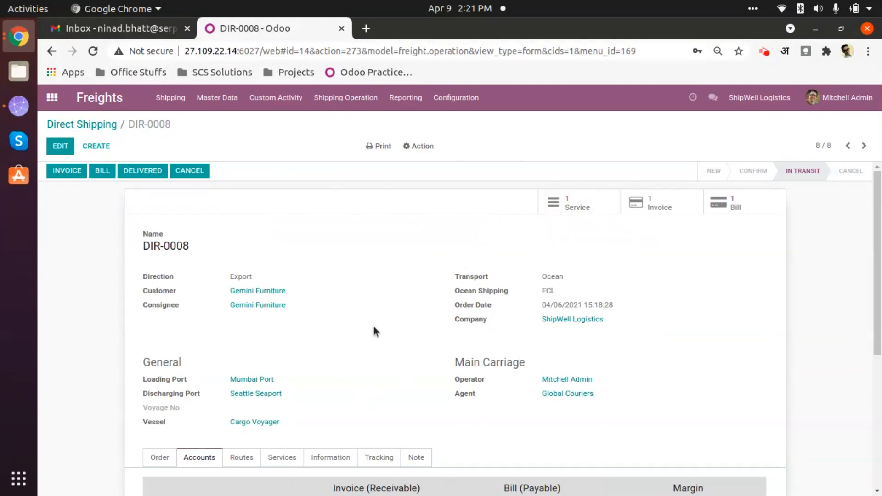
scroll(450, 341, down, 4)
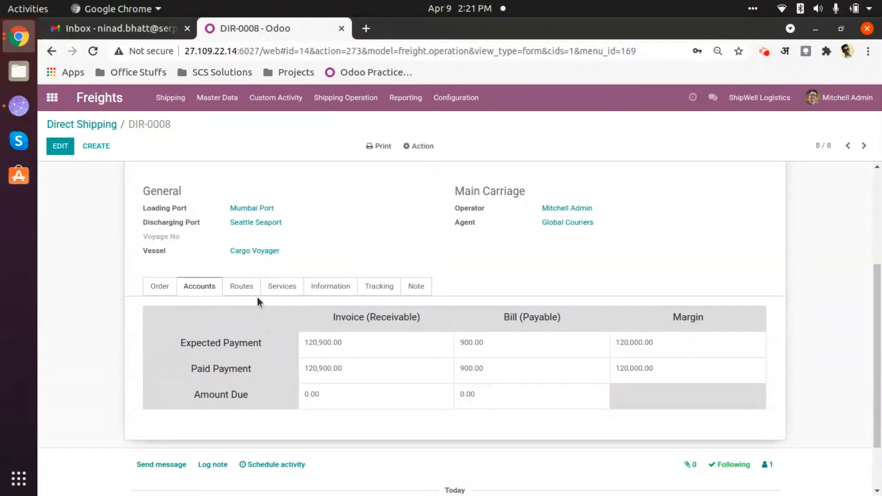
scroll(388, 378, up, 2)
scroll(388, 378, up, 2)
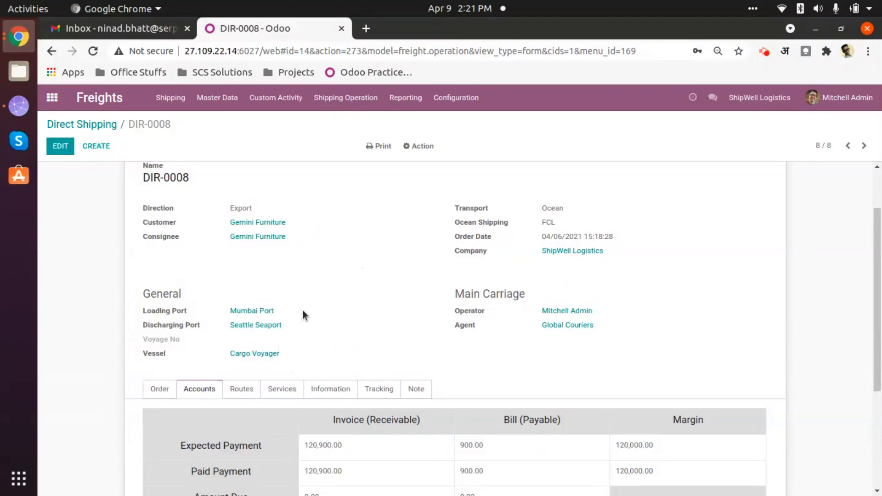
scroll(326, 336, up, 3)
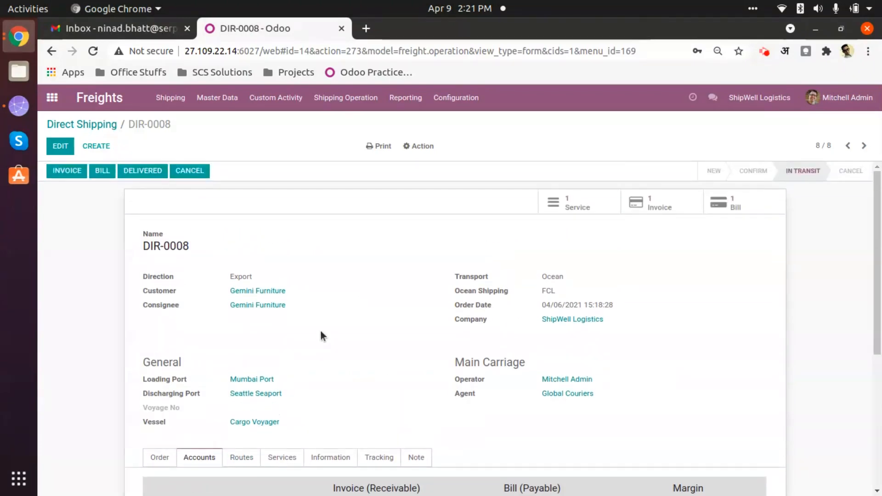
scroll(361, 304, down, 8)
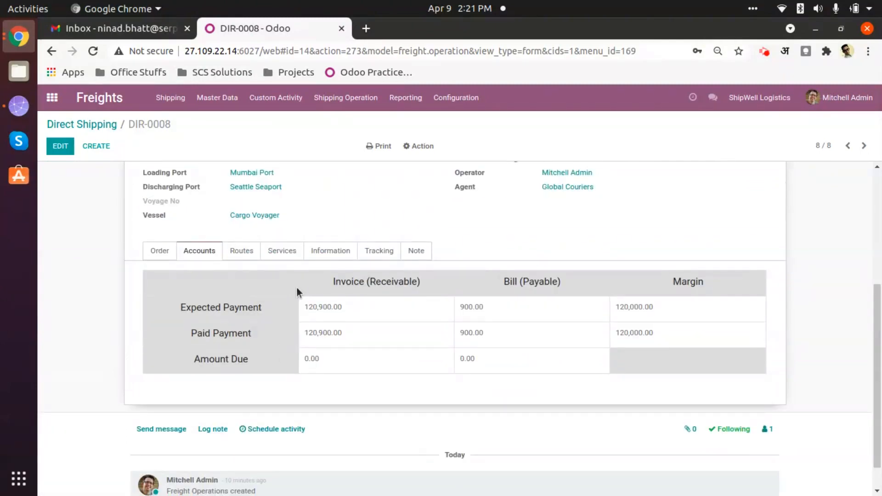
Examine the shipping order's main carriage route, including its source, destination, transport, cost and sale
click(243, 254)
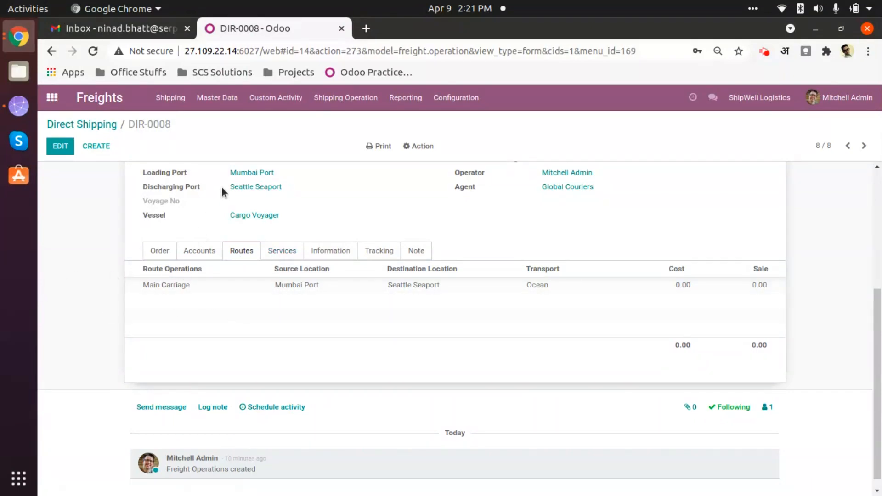
scroll(219, 296, up, 4)
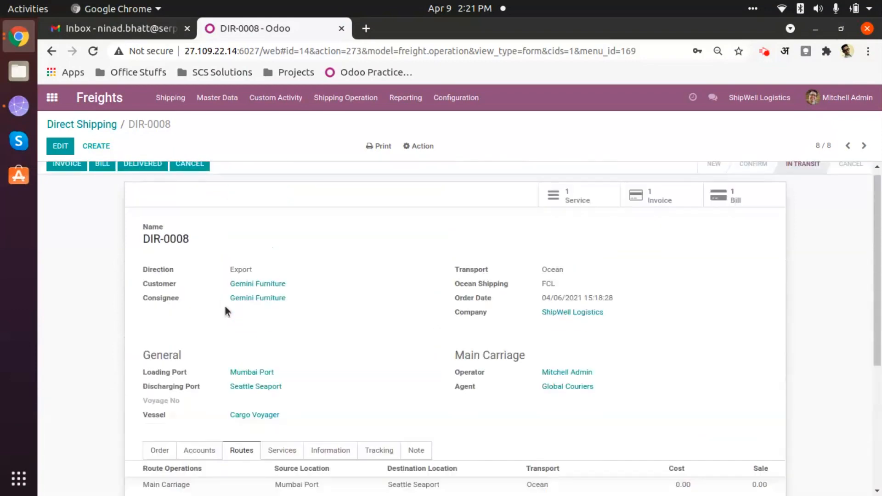
scroll(223, 303, down, 1)
scroll(222, 313, up, 2)
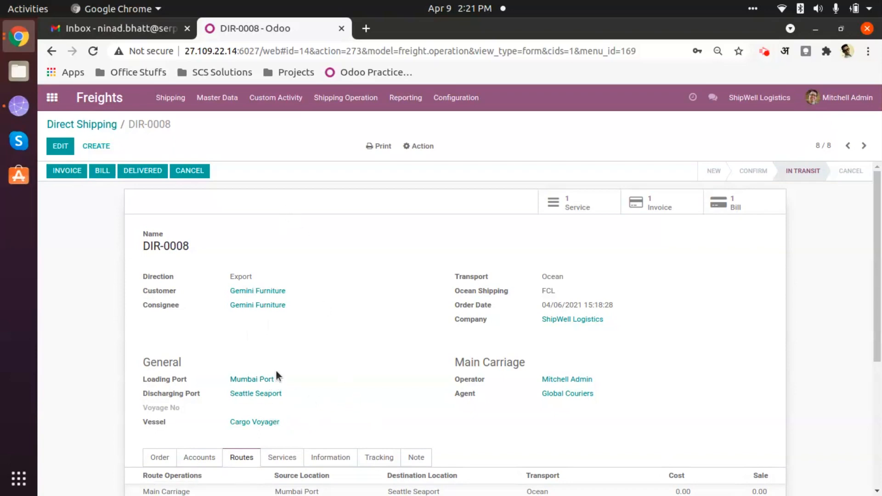
scroll(276, 370, down, 4)
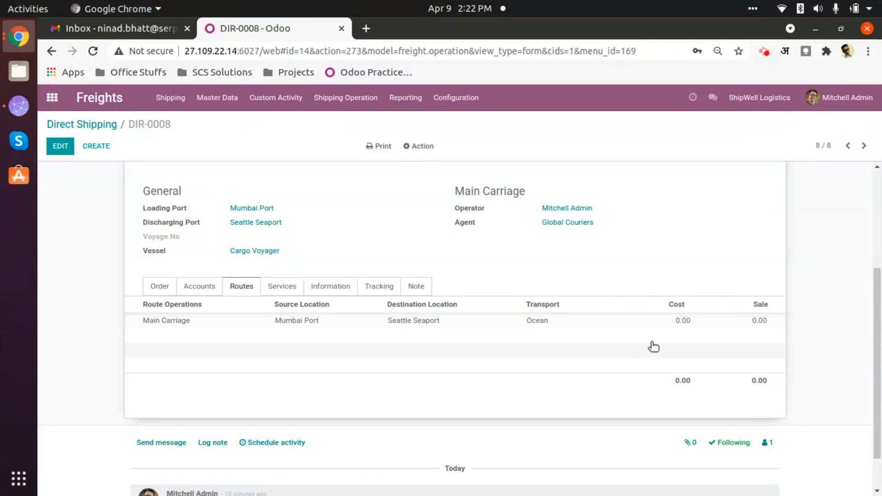
scroll(652, 346, up, 3)
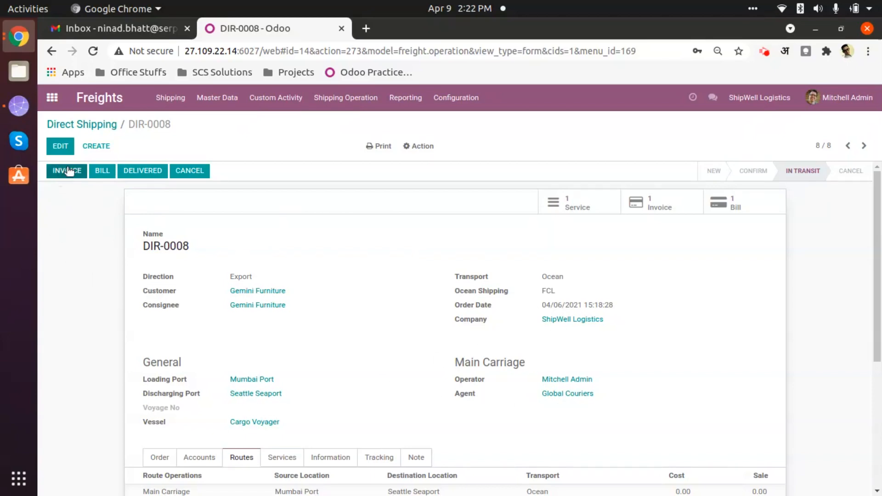
scroll(403, 292, down, 3)
scroll(409, 297, up, 3)
scroll(357, 336, down, 3)
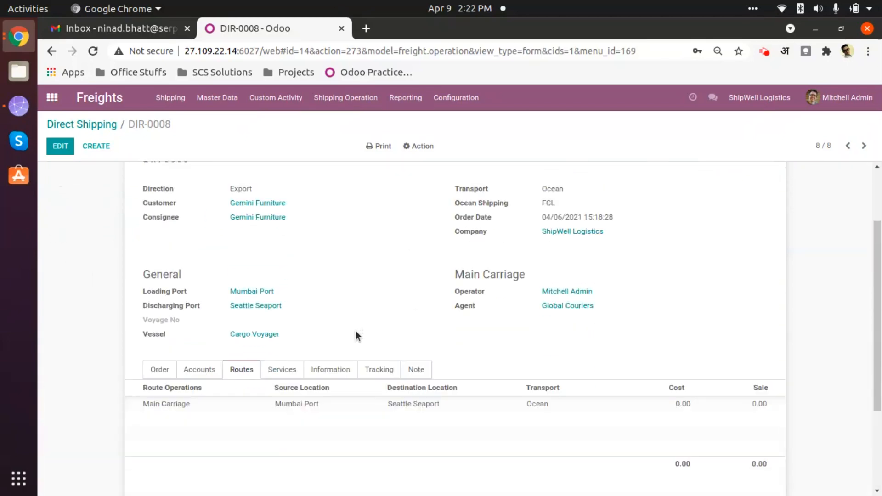
scroll(356, 335, down, 1)
Review the shipping order's send date information and its tracking entries
click(328, 355)
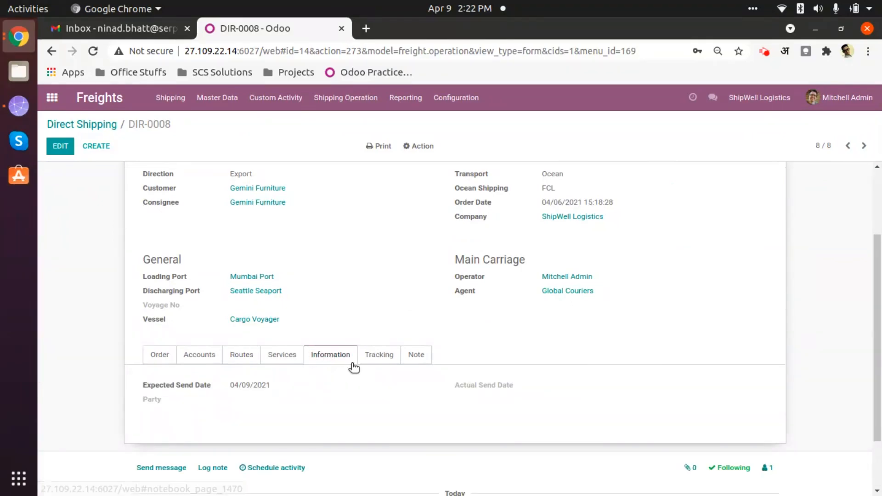
click(376, 358)
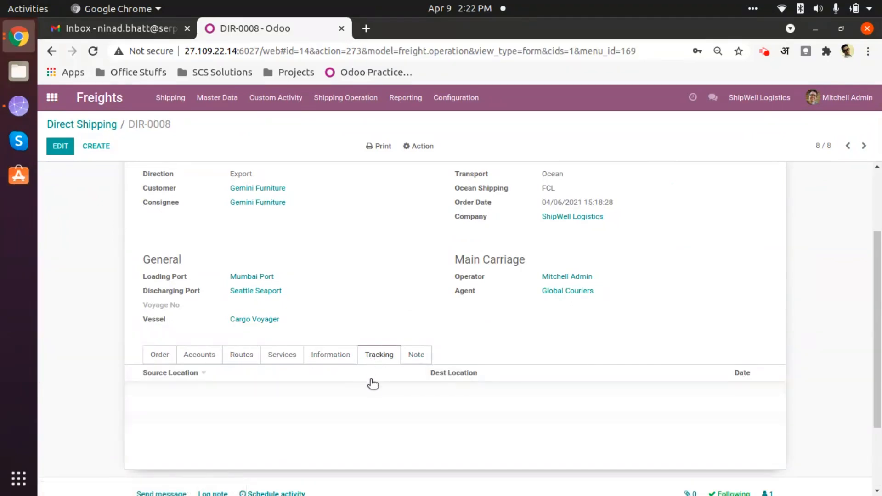
scroll(345, 398, up, 3)
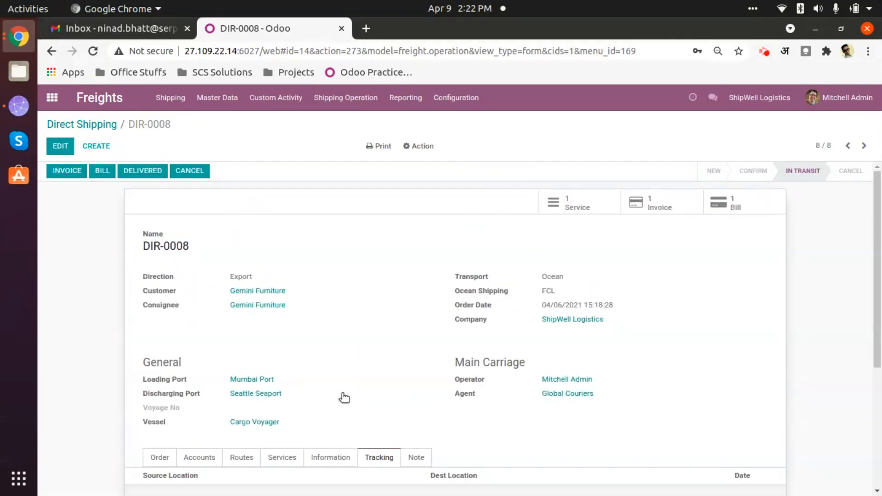
Copy the shipping order's number from its Name field
double_click(167, 245)
double_click(167, 245)
drag(147, 248, 196, 258)
right_click(182, 247)
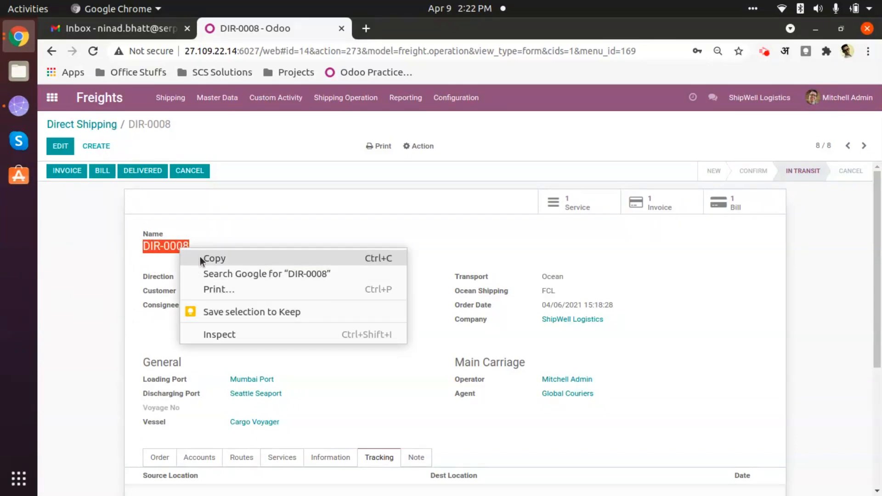
click(214, 259)
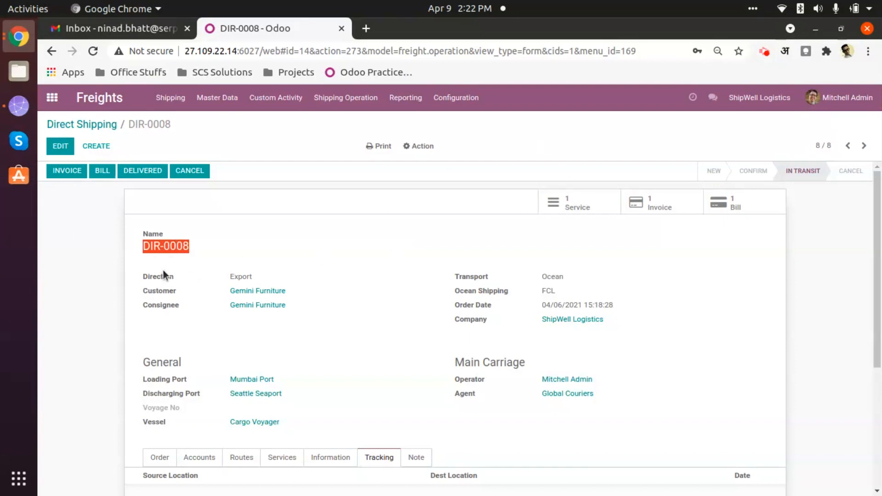
click(430, 148)
drag(390, 278, 387, 284)
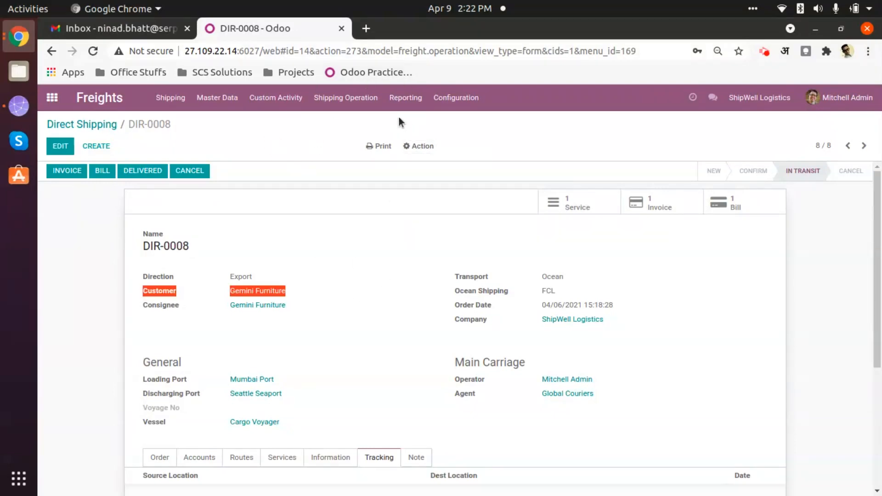
Track the shipping order with the copied order number, review its locations and status, and close the tracking dialog
click(341, 104)
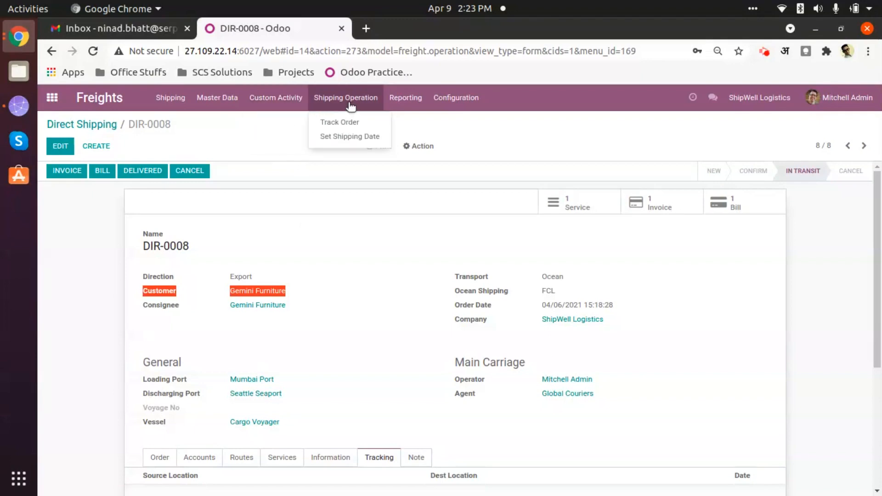
click(342, 122)
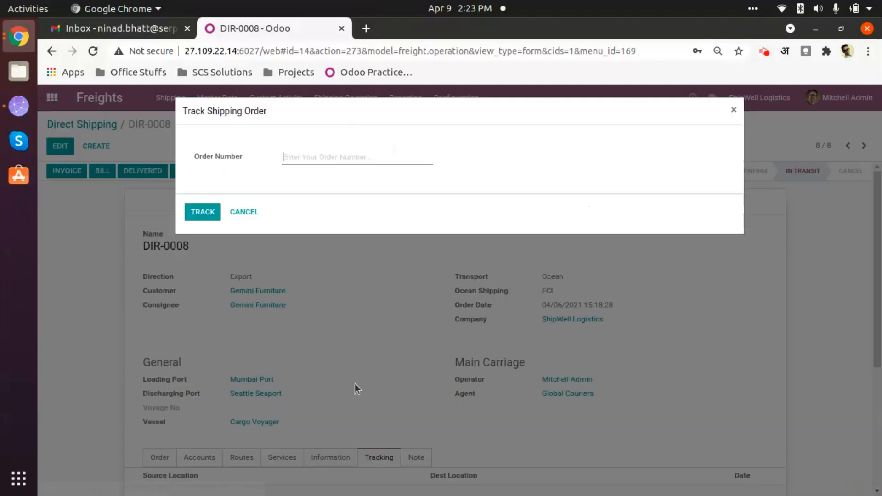
right_click(320, 157)
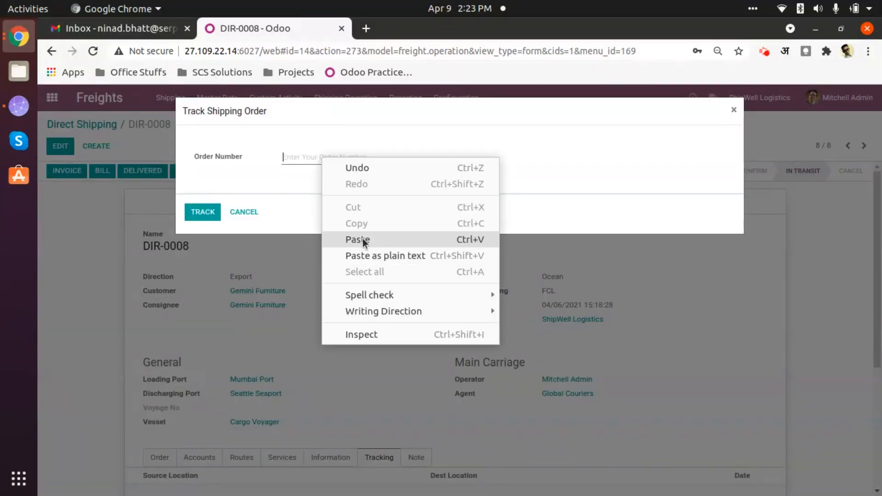
click(363, 238)
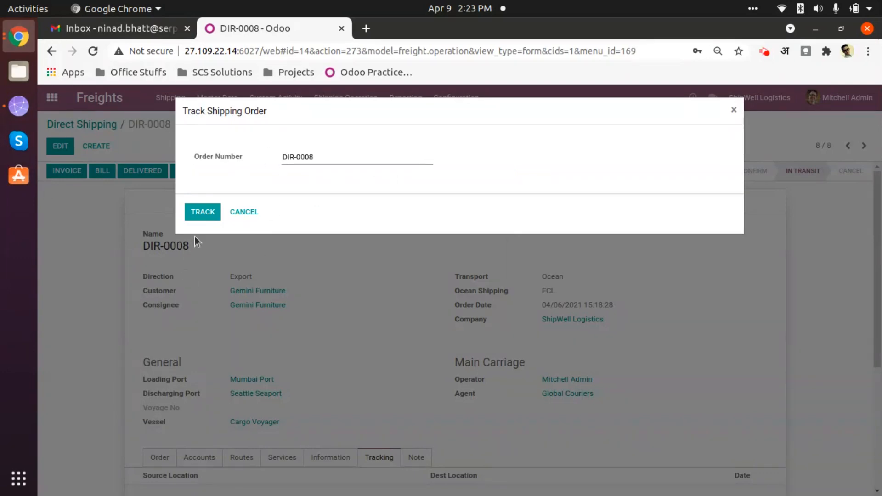
click(204, 213)
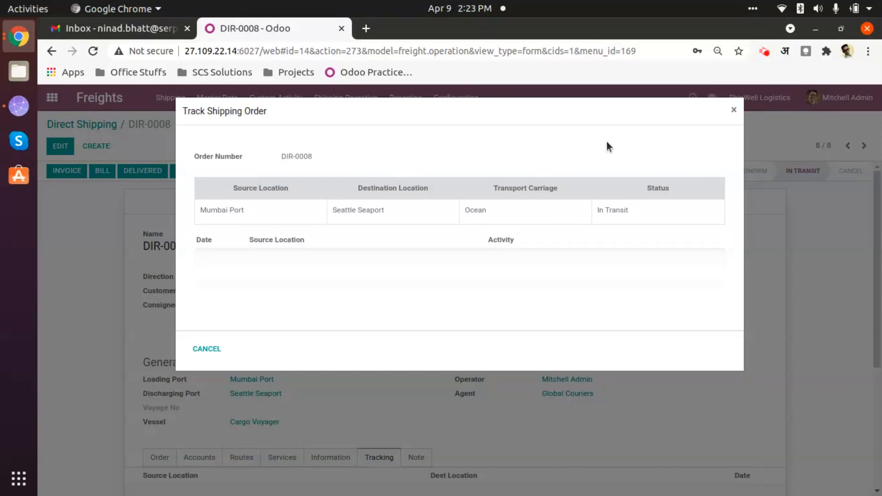
click(206, 348)
scroll(323, 387, down, 5)
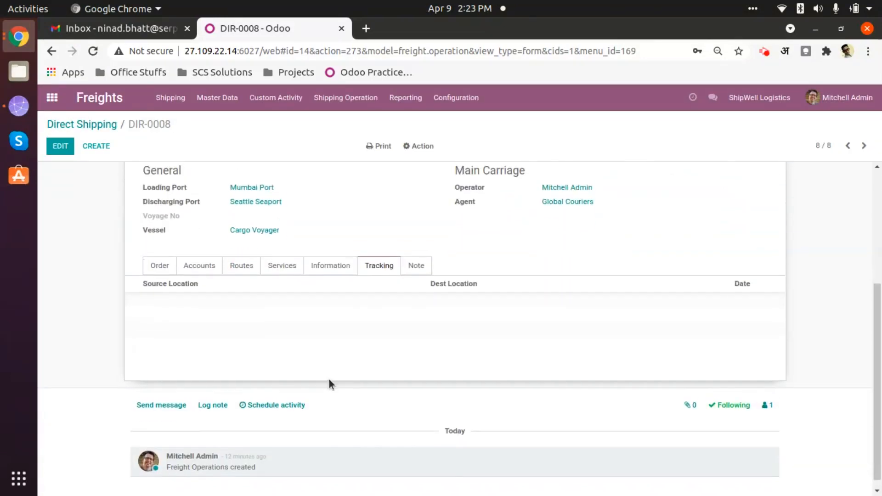
scroll(338, 378, up, 5)
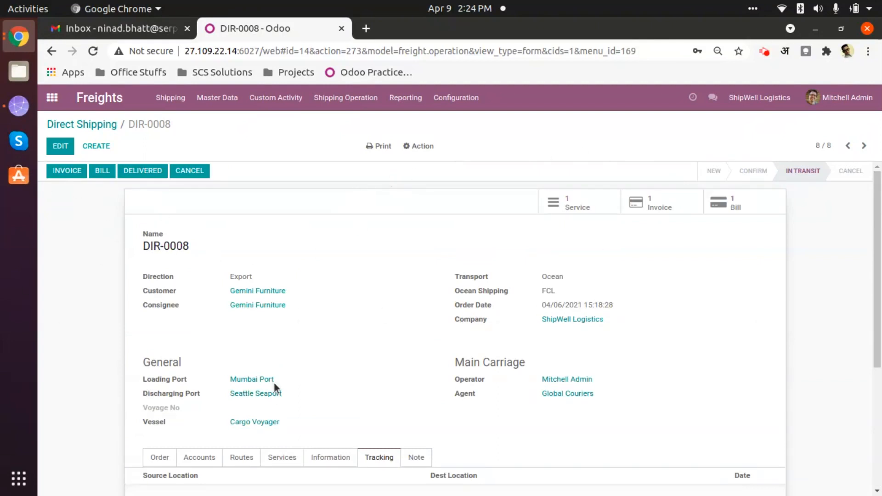
Reopen Gemini Furniture's last direct shipping order from the order list and review the container, goods and pricing on its order line
scroll(282, 377, down, 4)
scroll(282, 377, up, 2)
scroll(179, 323, down, 3)
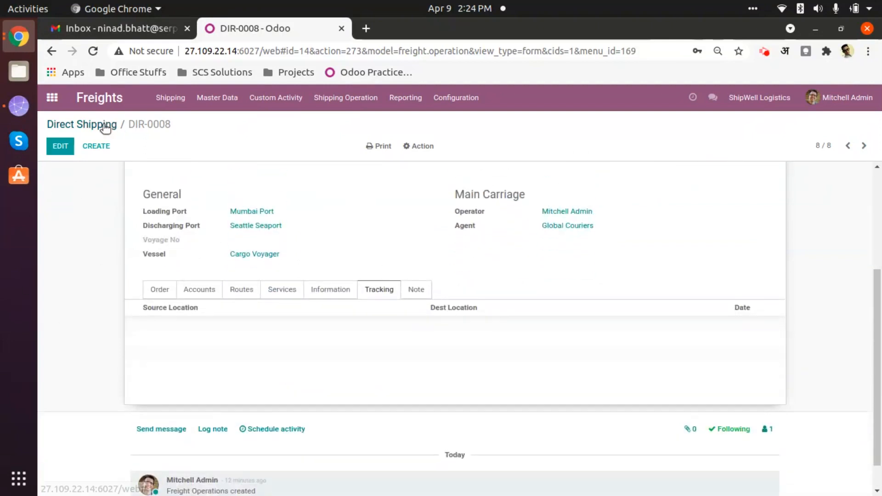
click(106, 124)
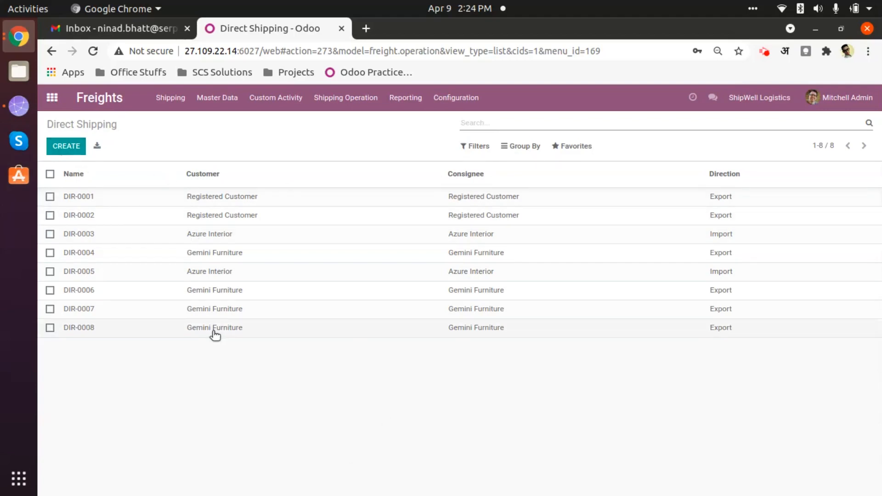
click(281, 328)
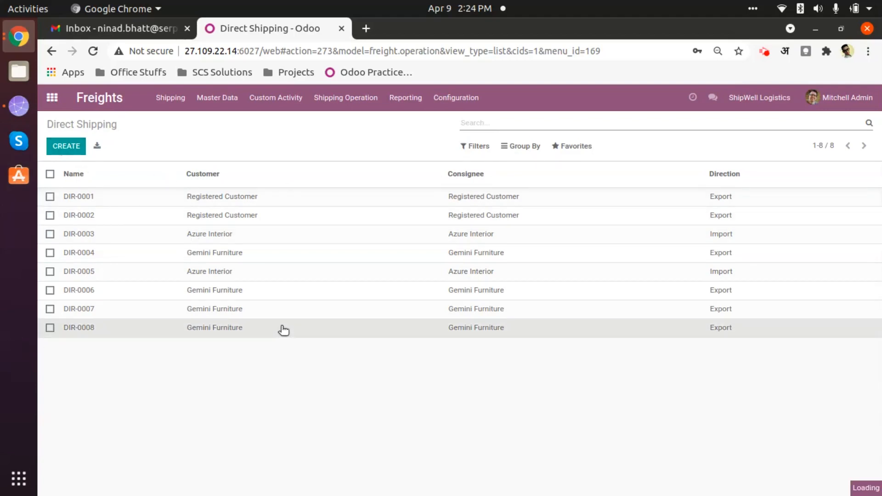
scroll(265, 384, up, 5)
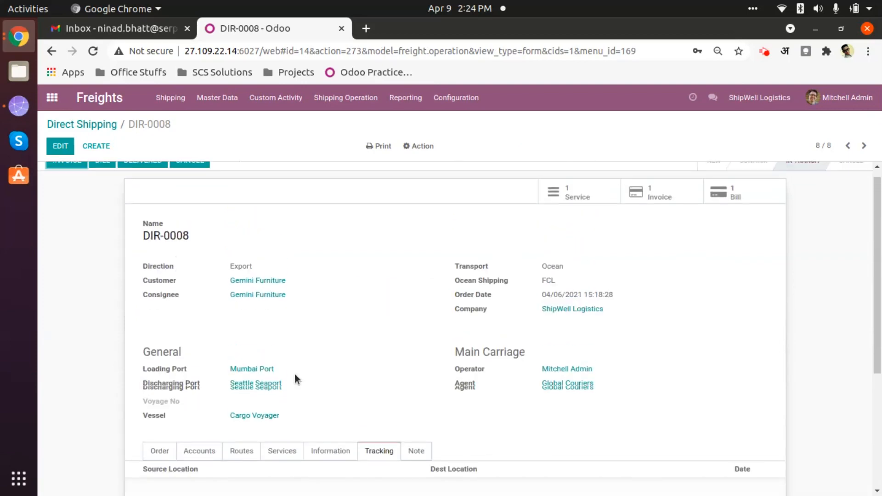
scroll(122, 353, down, 1)
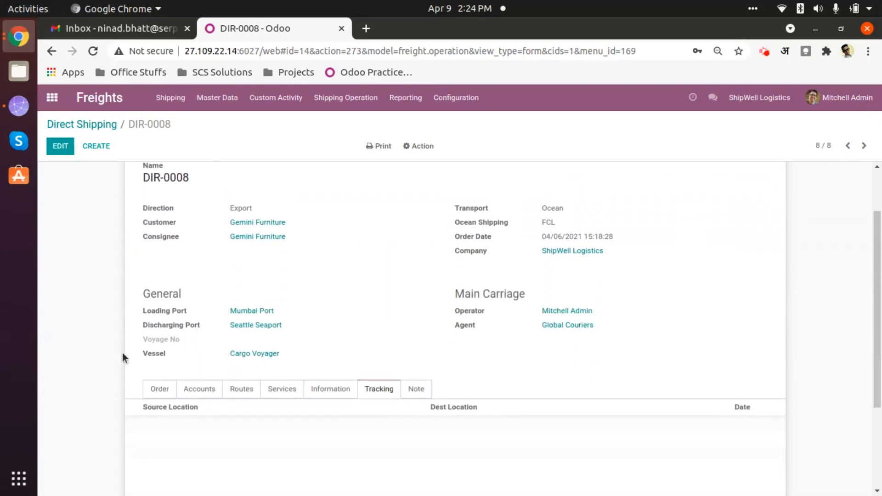
scroll(359, 386, down, 1)
click(151, 389)
scroll(231, 290, down, 3)
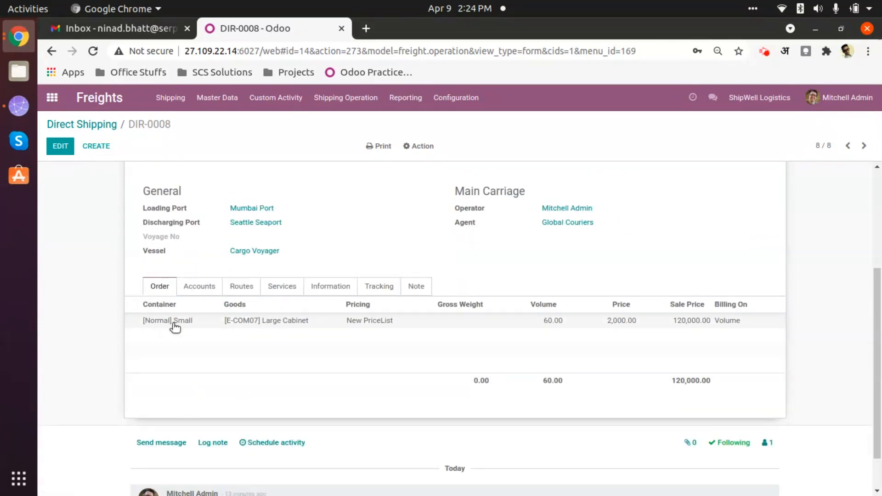
scroll(187, 340, up, 1)
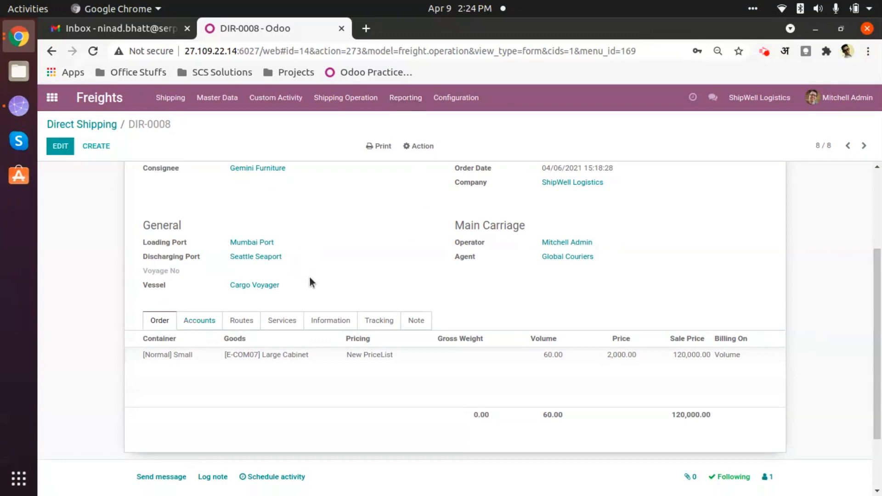
scroll(418, 142, up, 2)
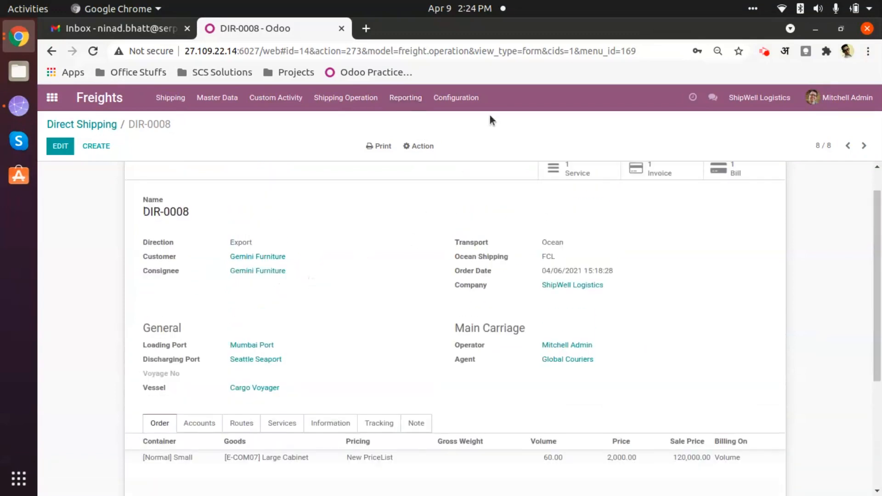
Check which containers an order line offers in a new direct shipping order, and discard the draft
click(468, 101)
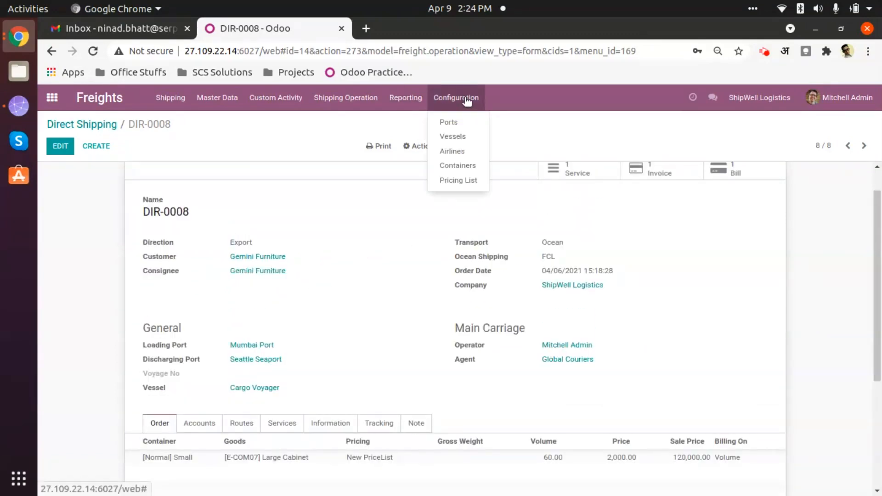
click(572, 134)
click(108, 129)
click(68, 146)
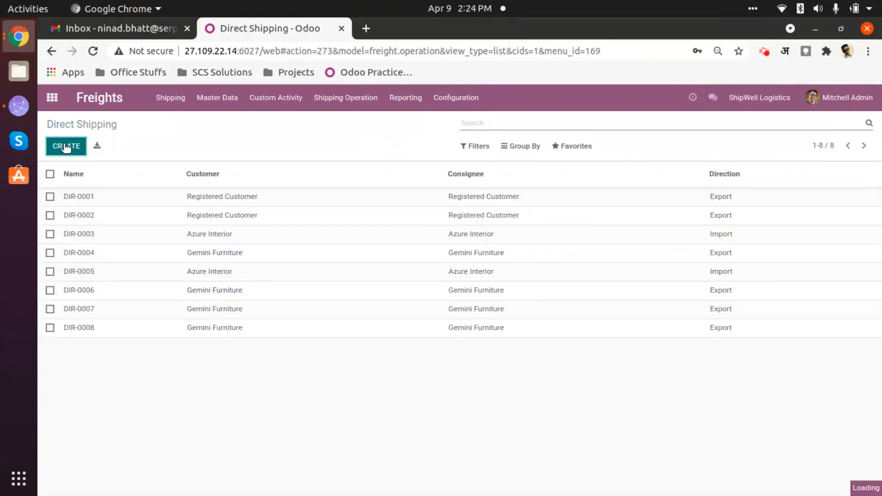
scroll(274, 322, down, 1)
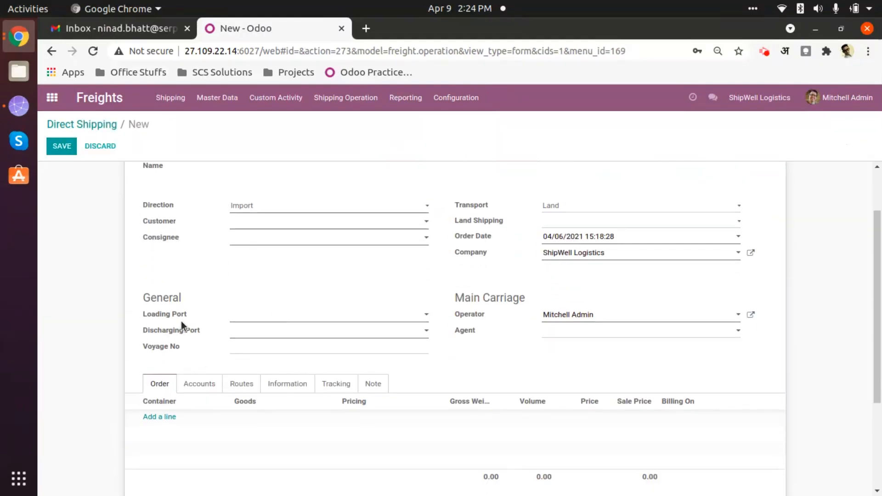
scroll(193, 323, up, 1)
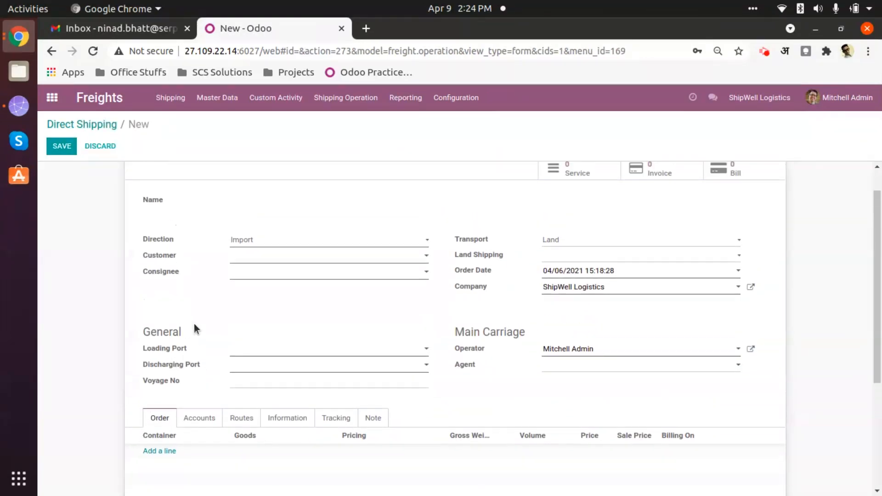
scroll(200, 329, down, 2)
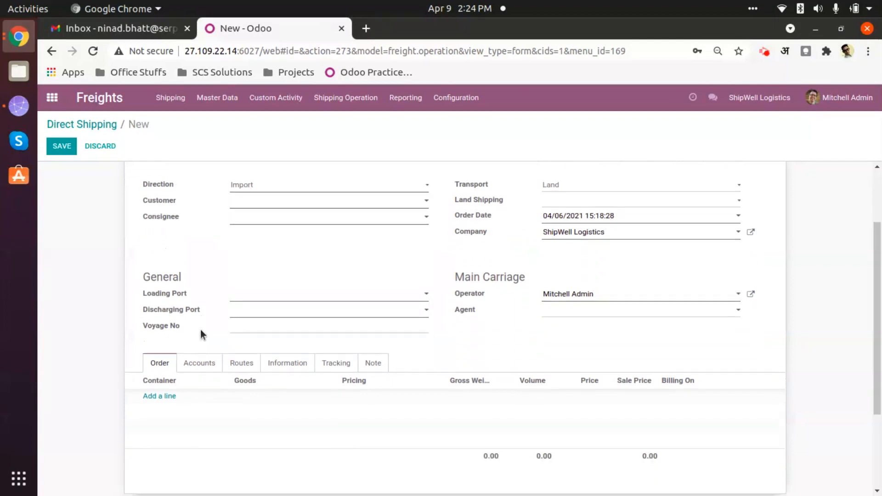
click(170, 385)
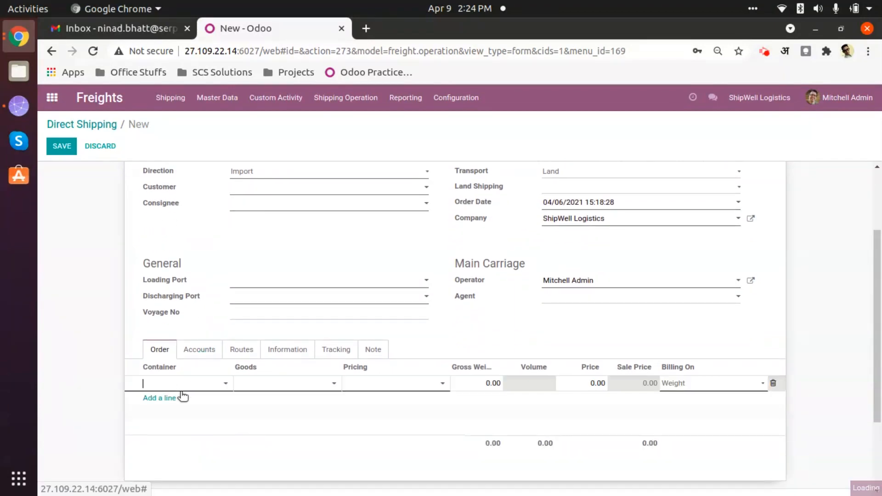
click(214, 385)
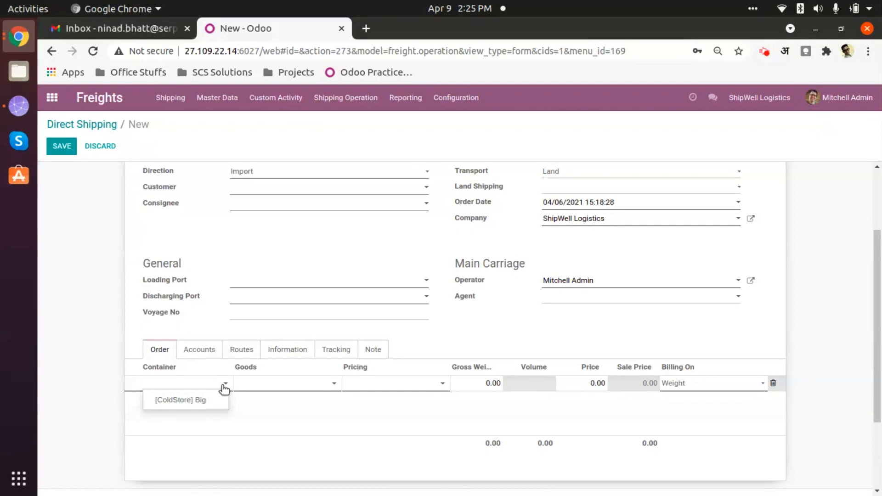
click(74, 340)
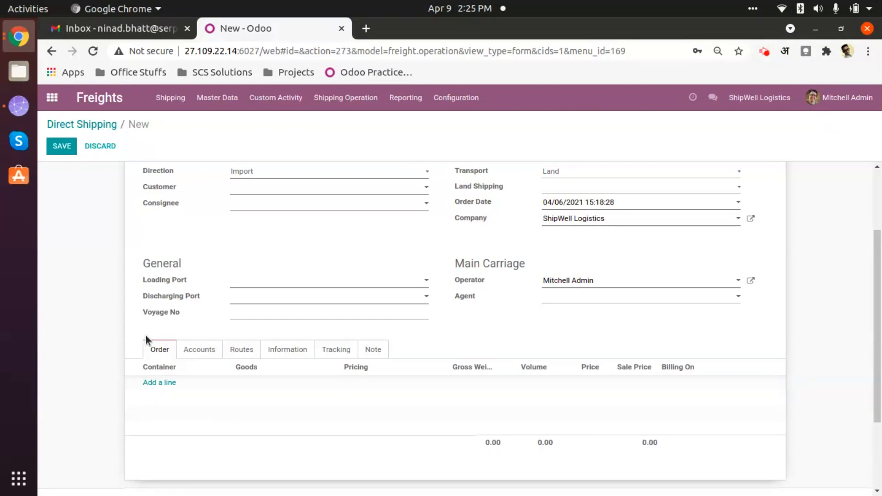
scroll(151, 349, up, 4)
click(98, 147)
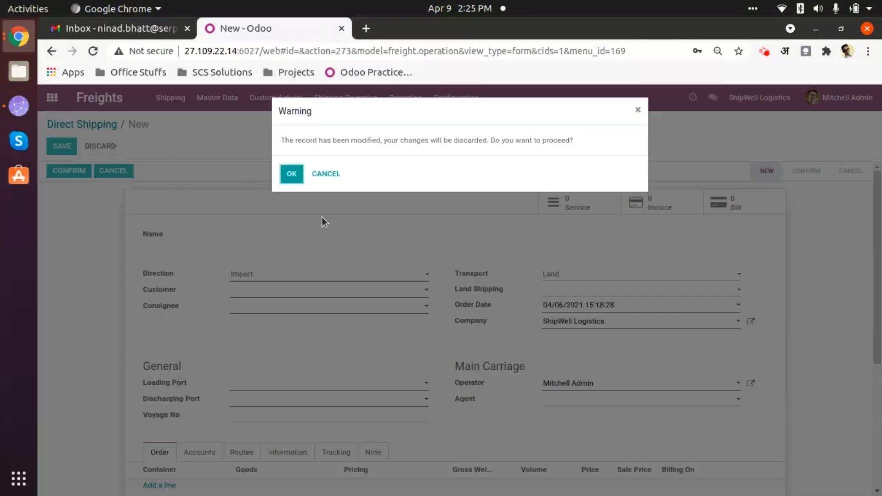
click(293, 174)
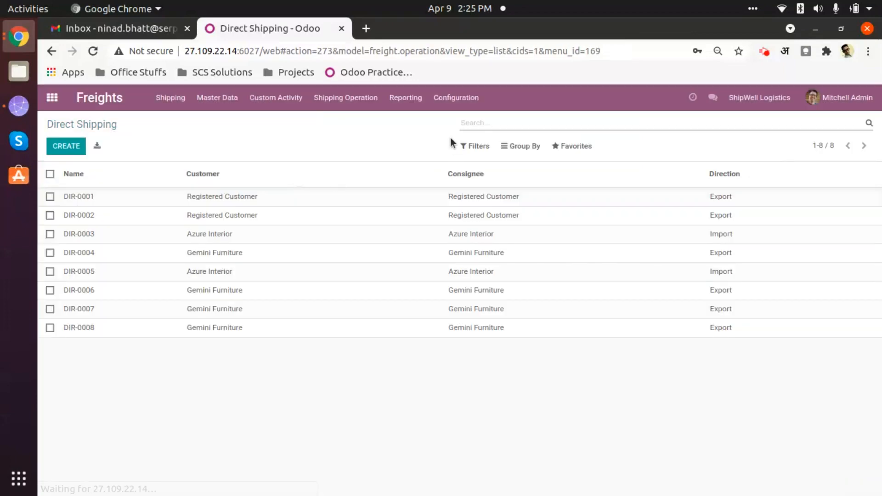
Check the availability status of the [ColdStore] Big and [Normal] Small containers in the container records
click(456, 98)
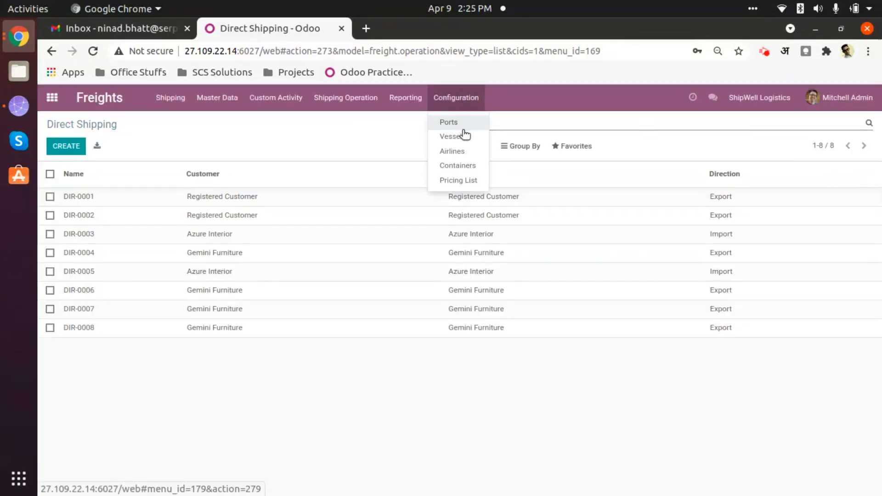
click(463, 166)
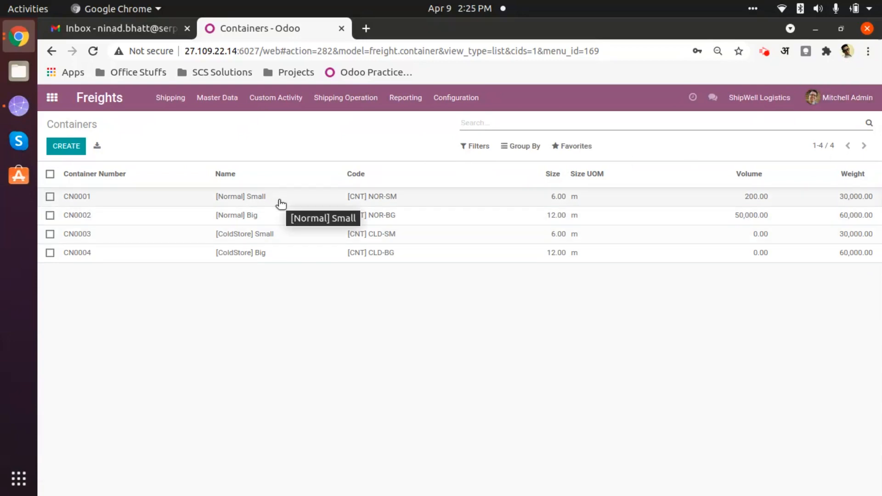
click(273, 256)
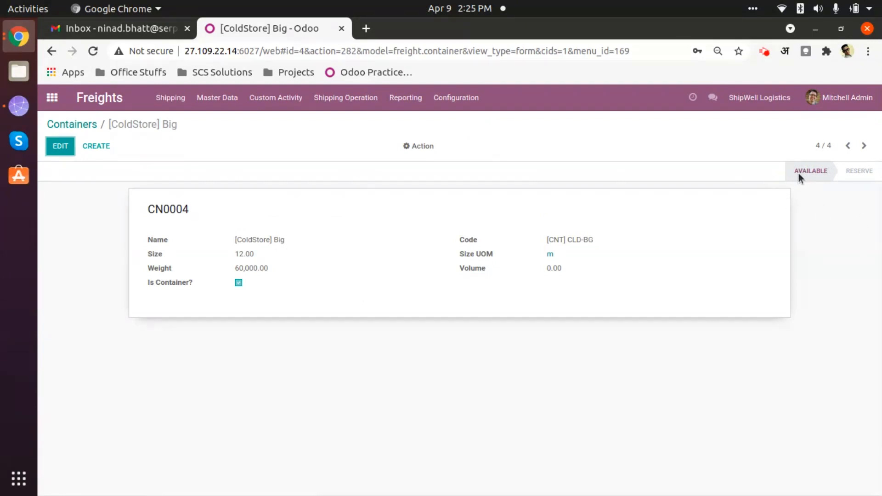
click(83, 125)
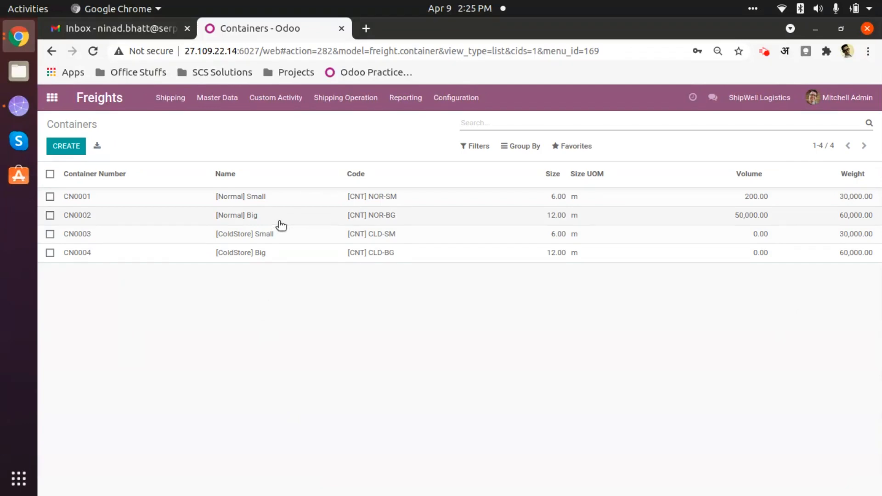
click(280, 199)
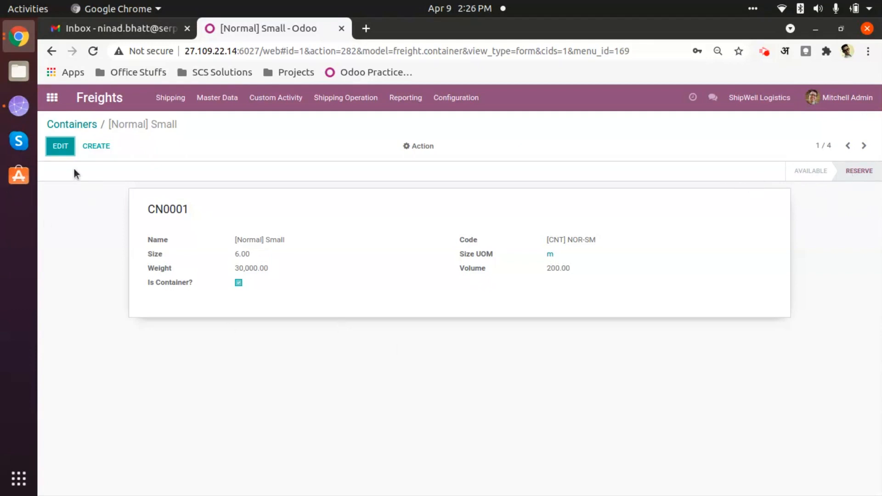
click(76, 123)
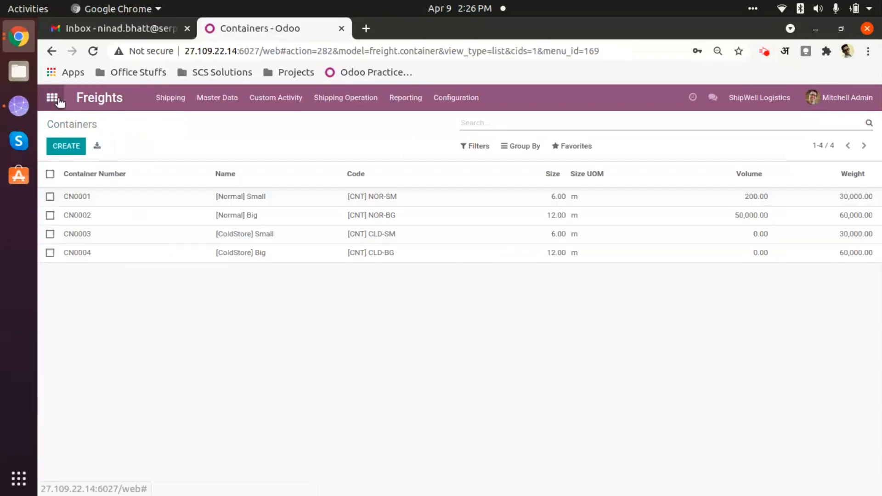
Mark Gemini Furniture's last direct shipping order as delivered
click(97, 104)
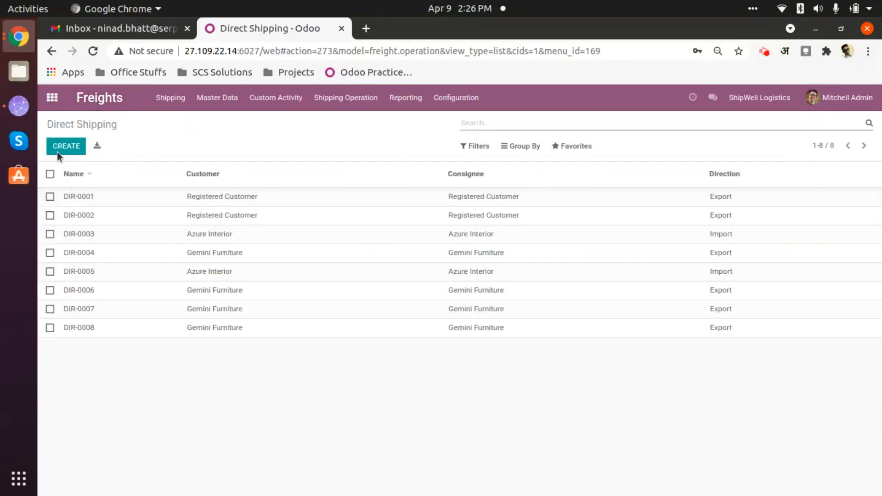
click(305, 333)
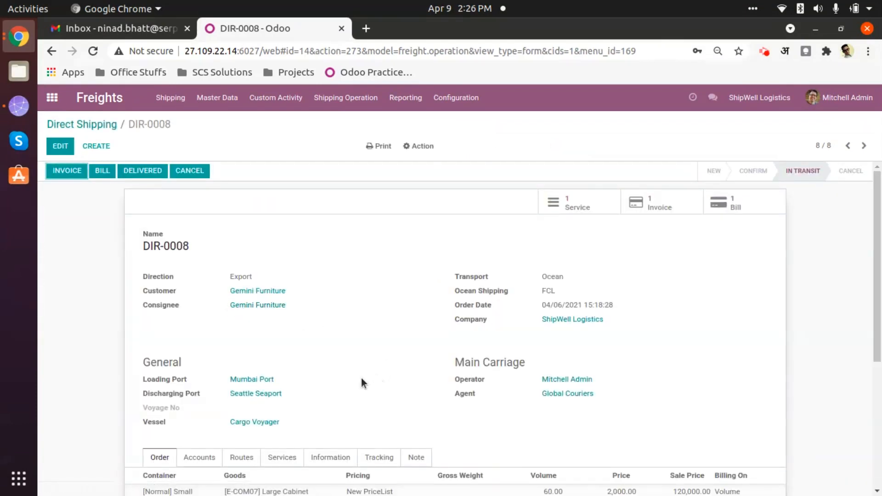
scroll(361, 382, down, 4)
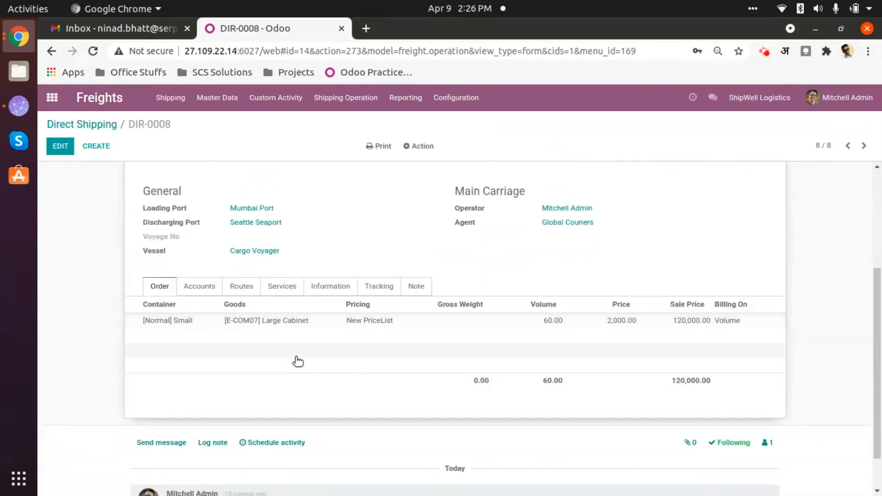
scroll(255, 341, up, 4)
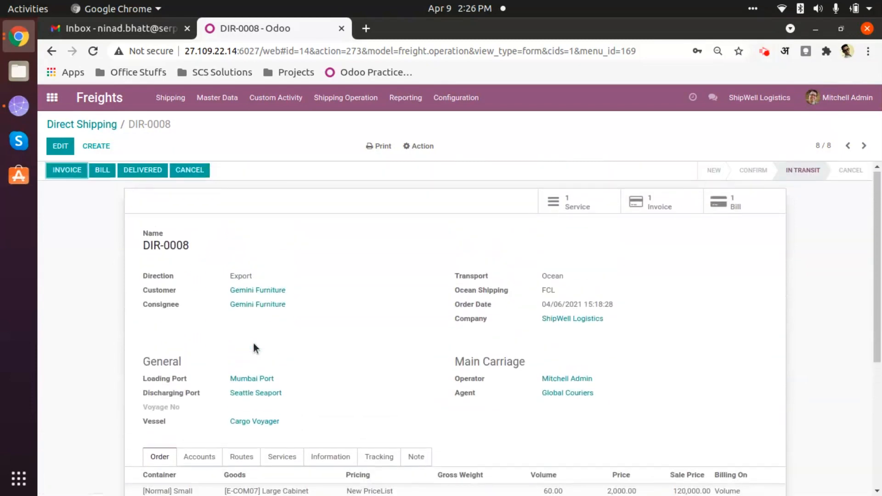
scroll(184, 330, down, 2)
scroll(176, 328, up, 2)
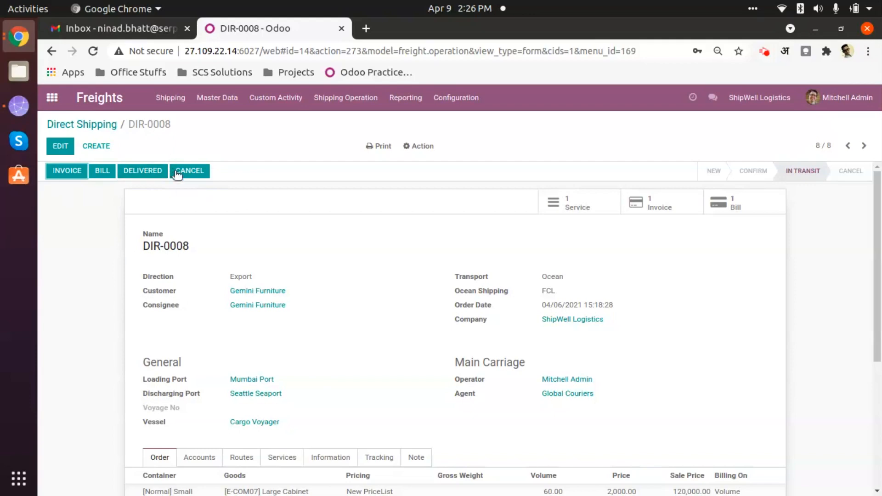
click(142, 172)
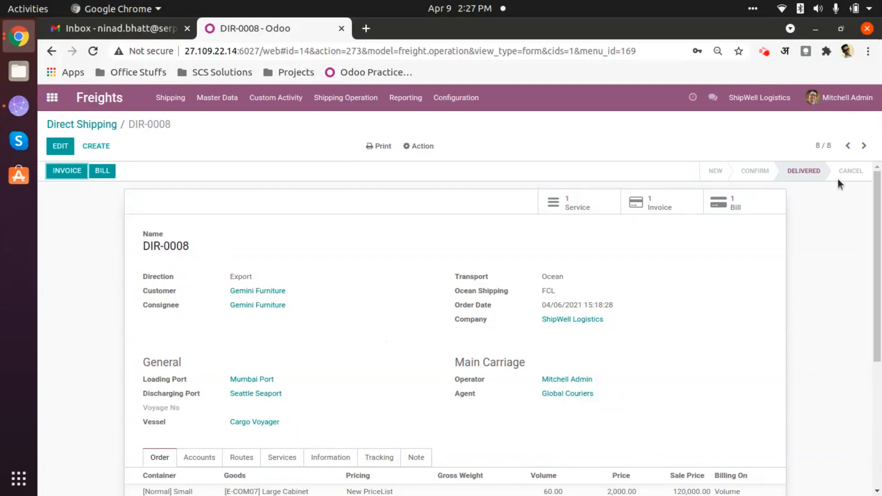
Recheck the [Normal] Small container's availability status, and return to the overview of installed apps
click(460, 103)
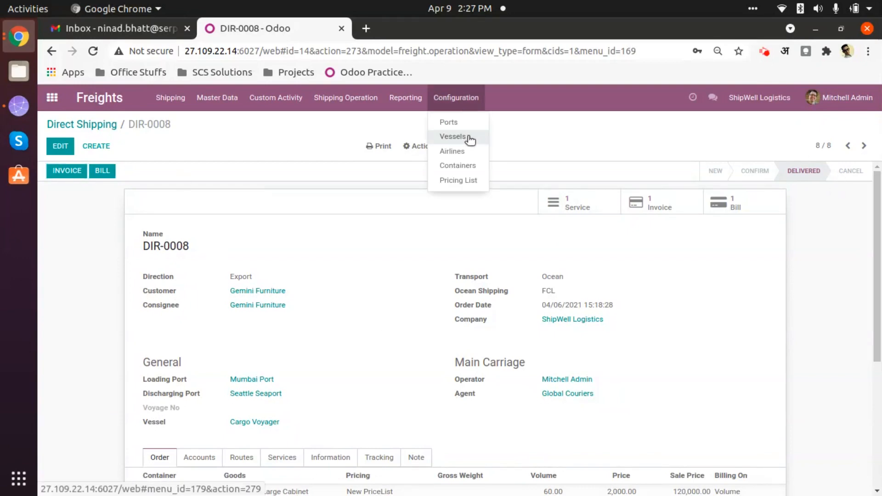
click(457, 164)
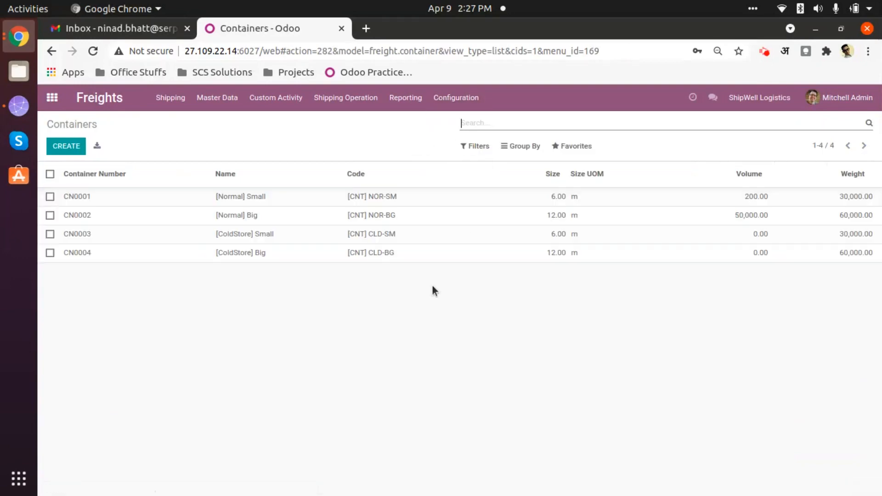
click(272, 199)
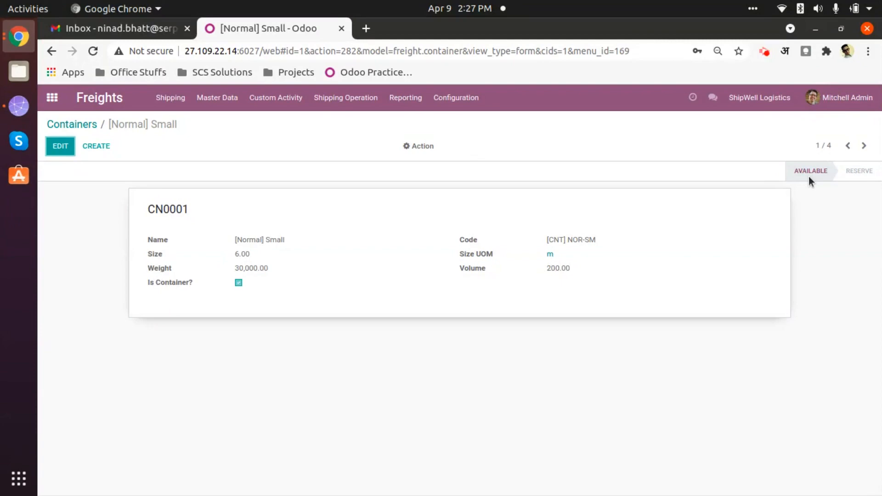
click(76, 124)
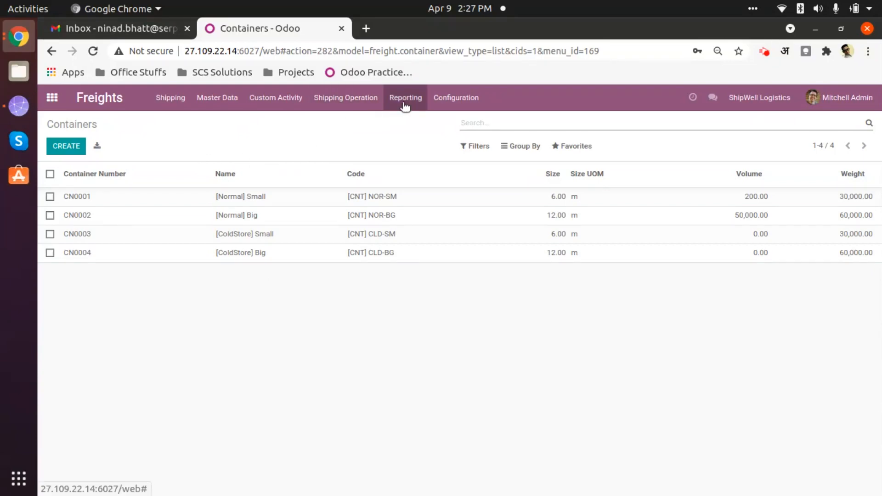
click(54, 97)
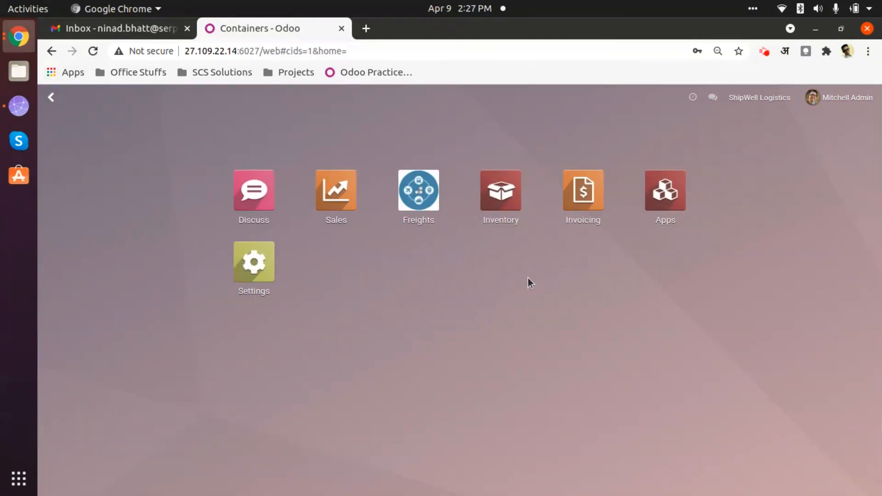